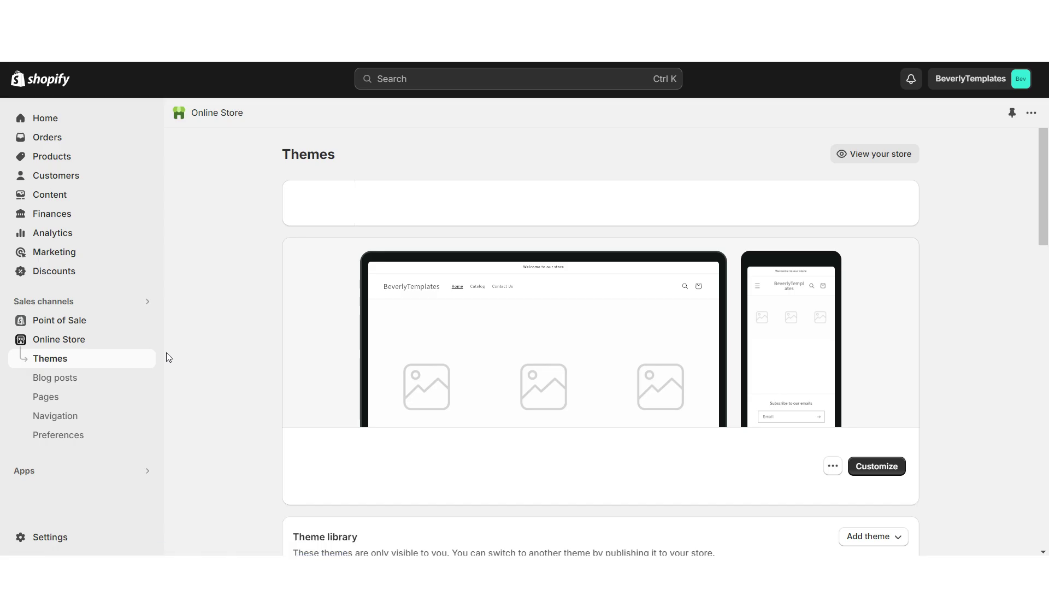
Step: Add the free Dawn theme from Popular free themes to the theme library
scroll(2, 421, down, 15)
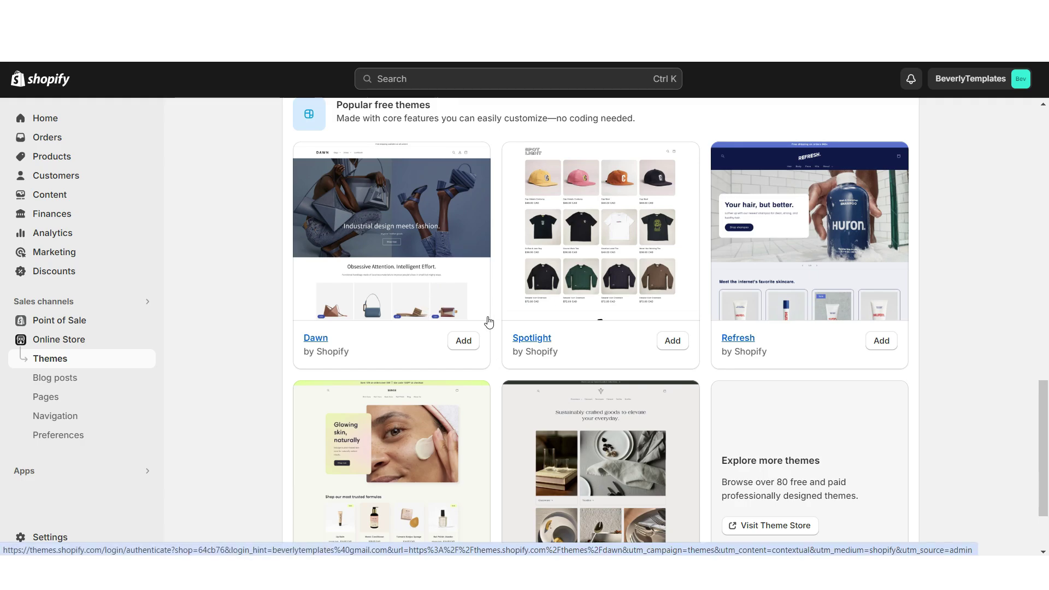
click(462, 341)
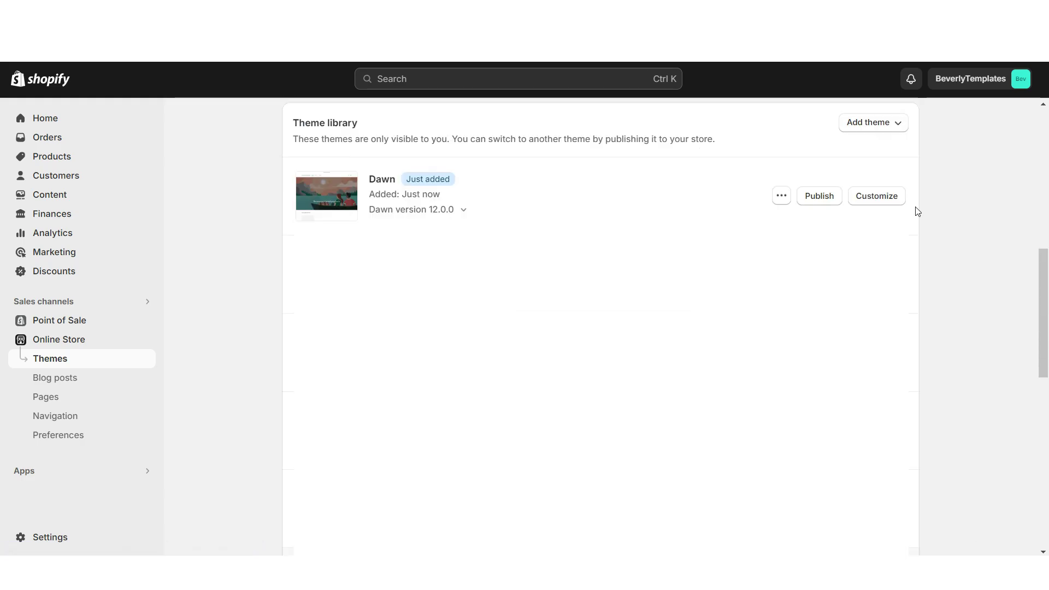
Step: Open the Dawn theme editor and check the storefront in fullscreen and mobile previews
click(897, 207)
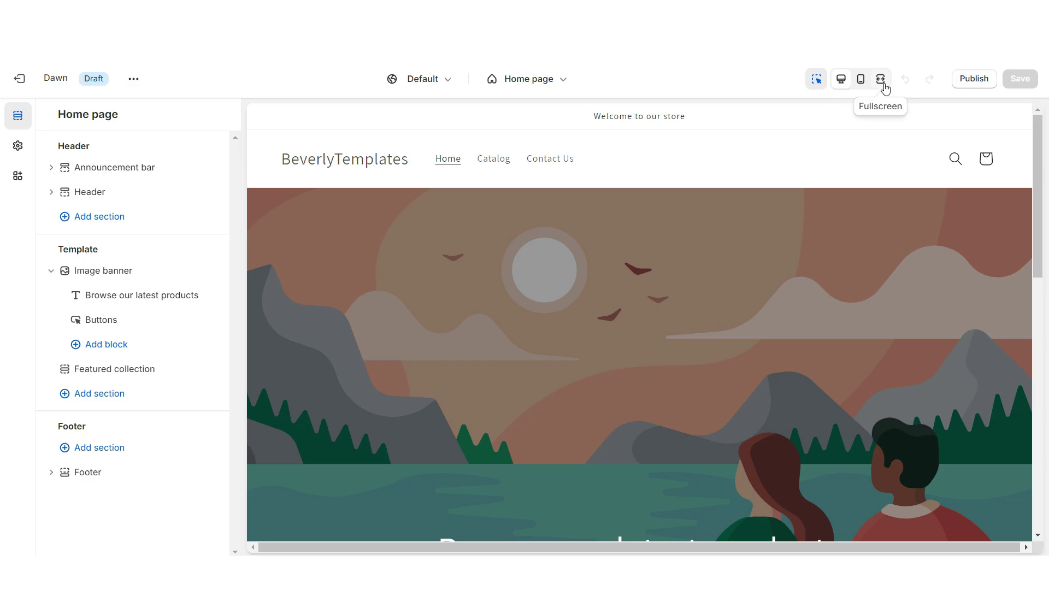
click(881, 80)
scroll(1036, 218, down, 7)
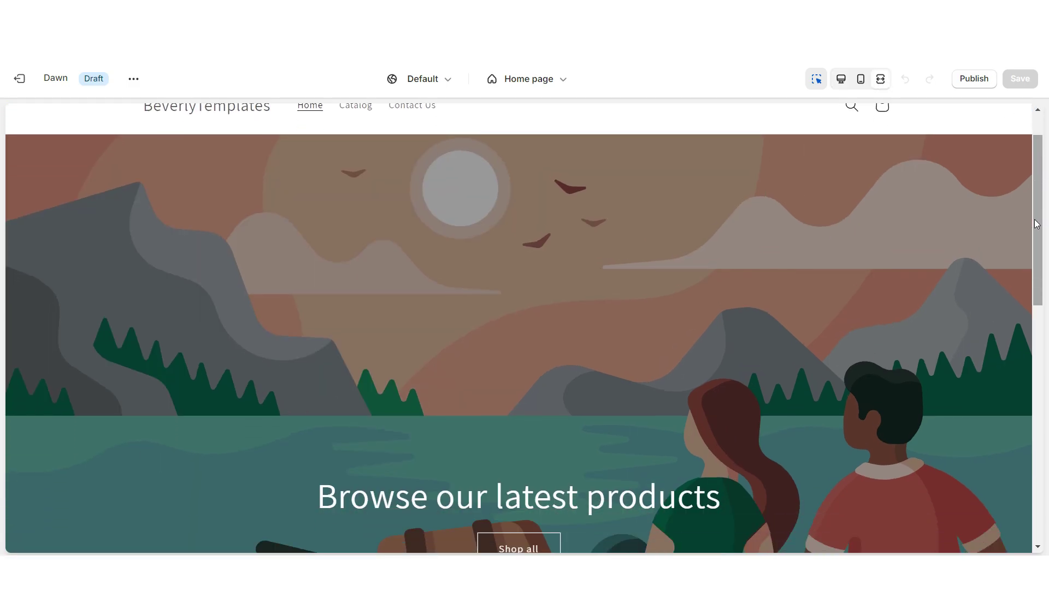
scroll(1036, 223, down, 3)
scroll(1036, 222, up, 10)
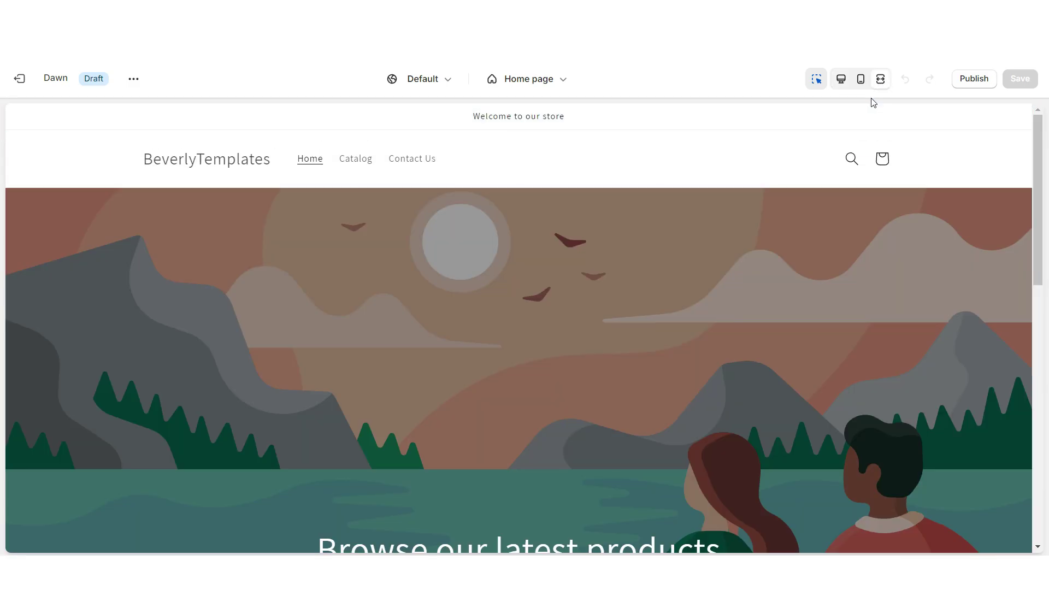
click(860, 82)
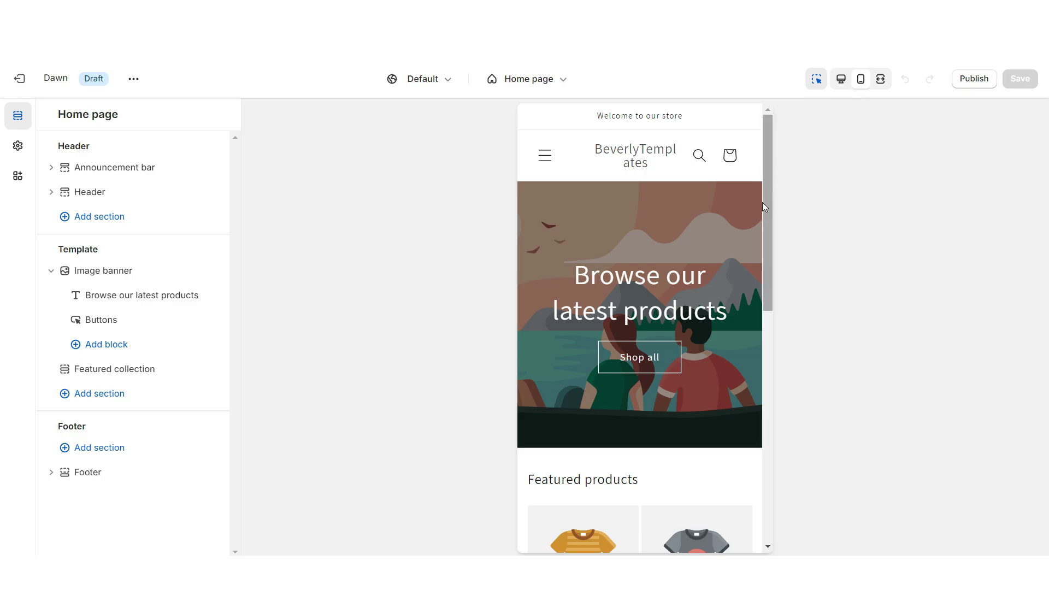
scroll(763, 203, down, 6)
scroll(763, 205, up, 6)
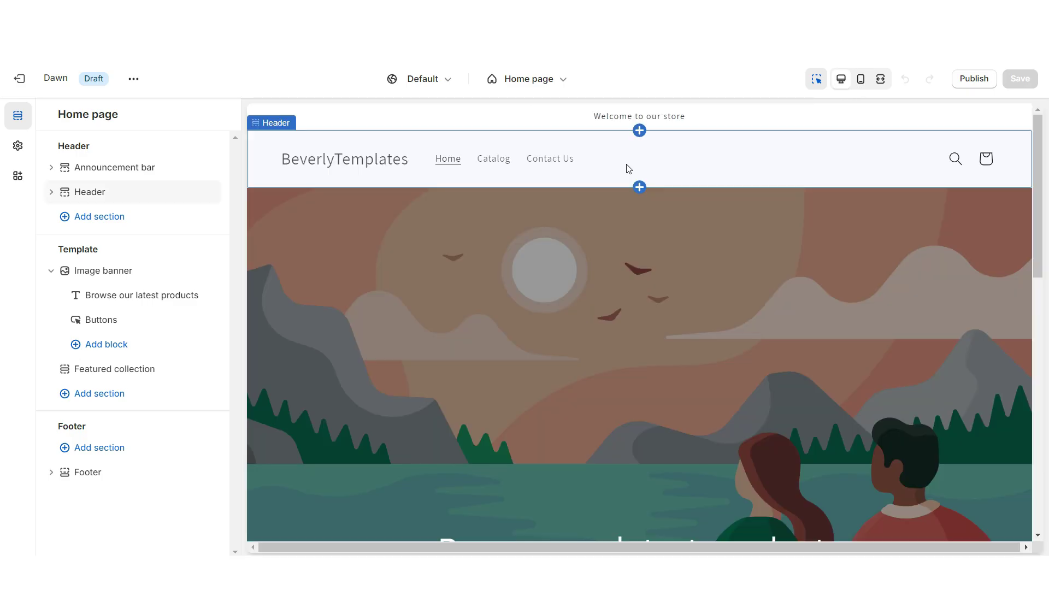
click(626, 166)
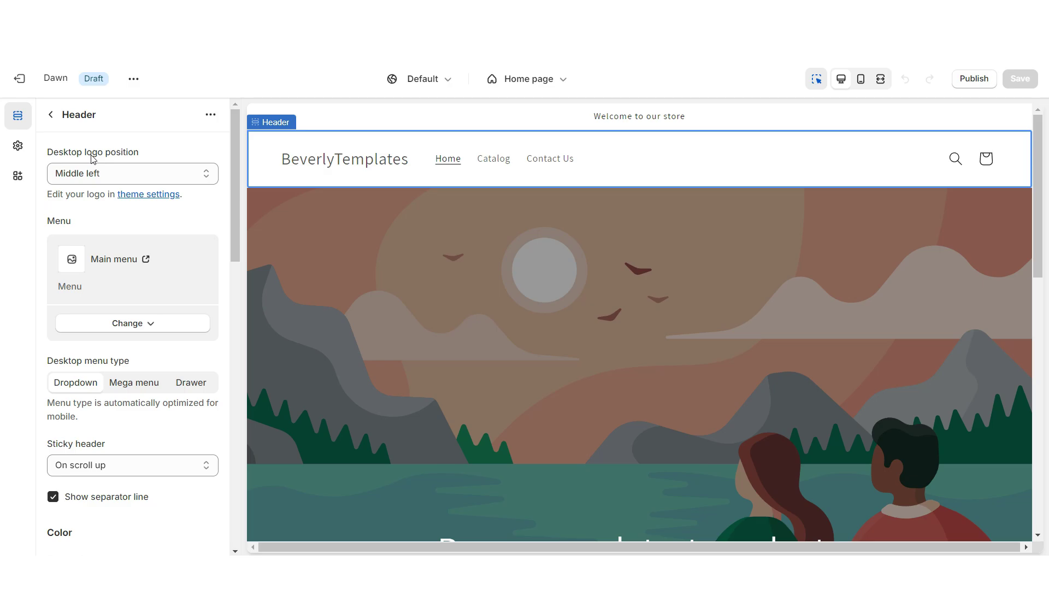
Step: Set the desktop logo position to Middle center and save
click(99, 173)
click(107, 229)
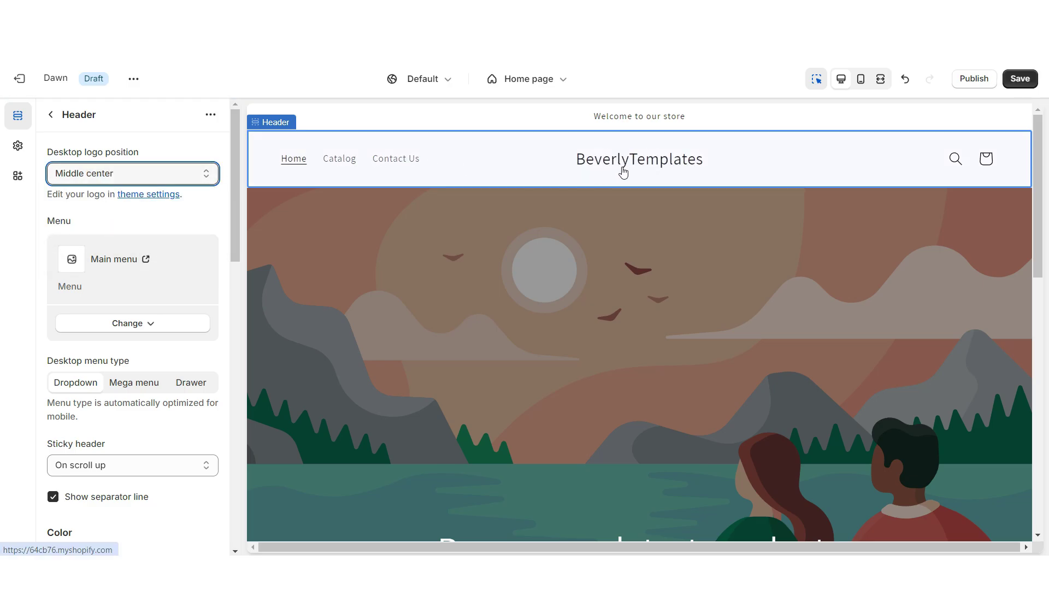
key(ctrl+s)
scroll(1038, 199, down, 5)
scroll(1038, 199, up, 3)
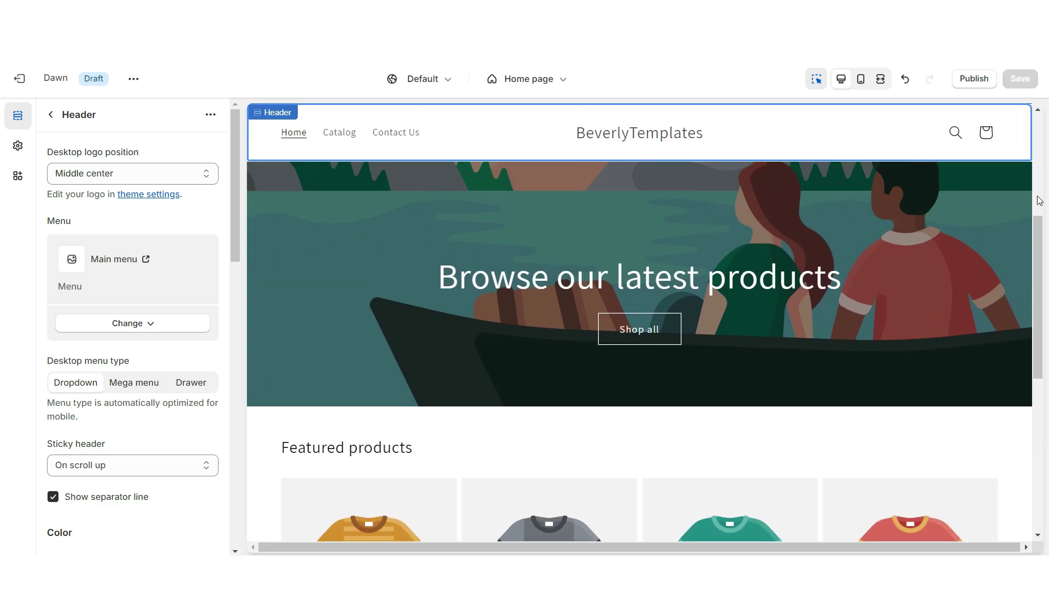
scroll(1038, 200, up, 2)
scroll(529, 161, up, 4)
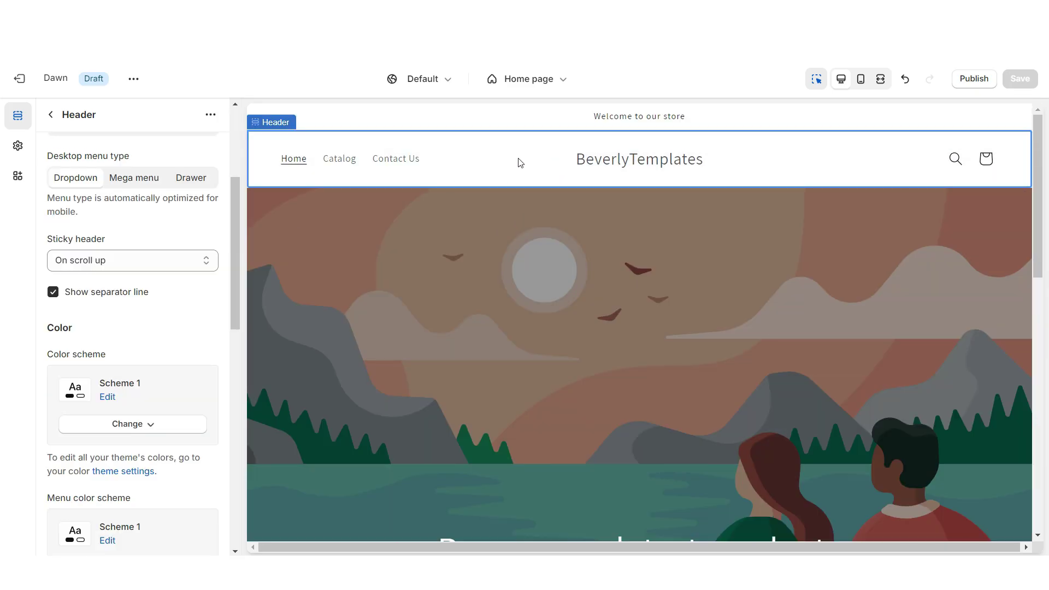
Step: Try sticky header settings Off and Always, then undo the unsaved change
click(132, 260)
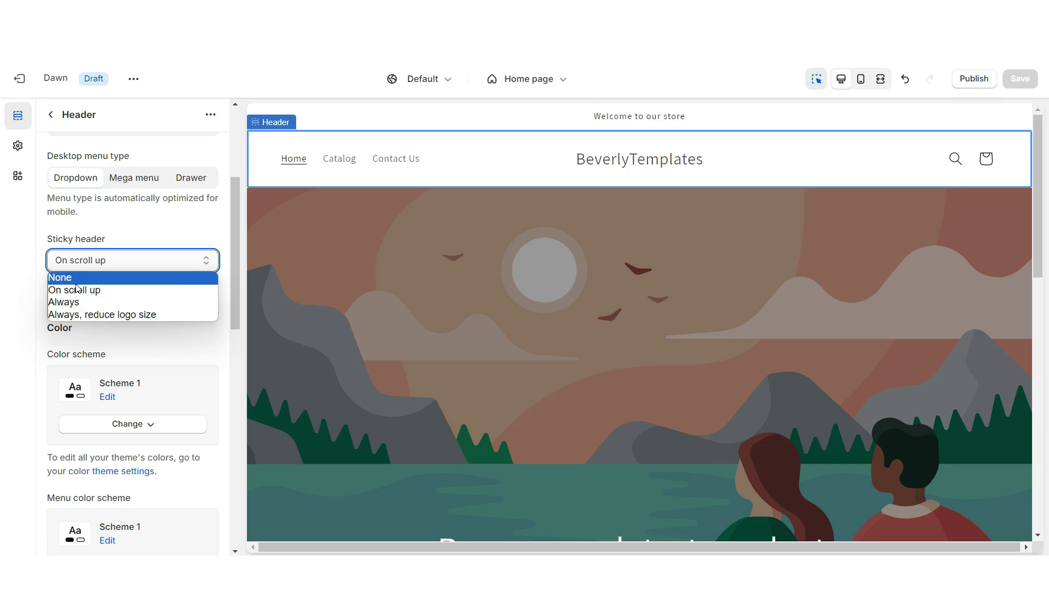
click(71, 275)
scroll(431, 265, down, 2)
click(133, 260)
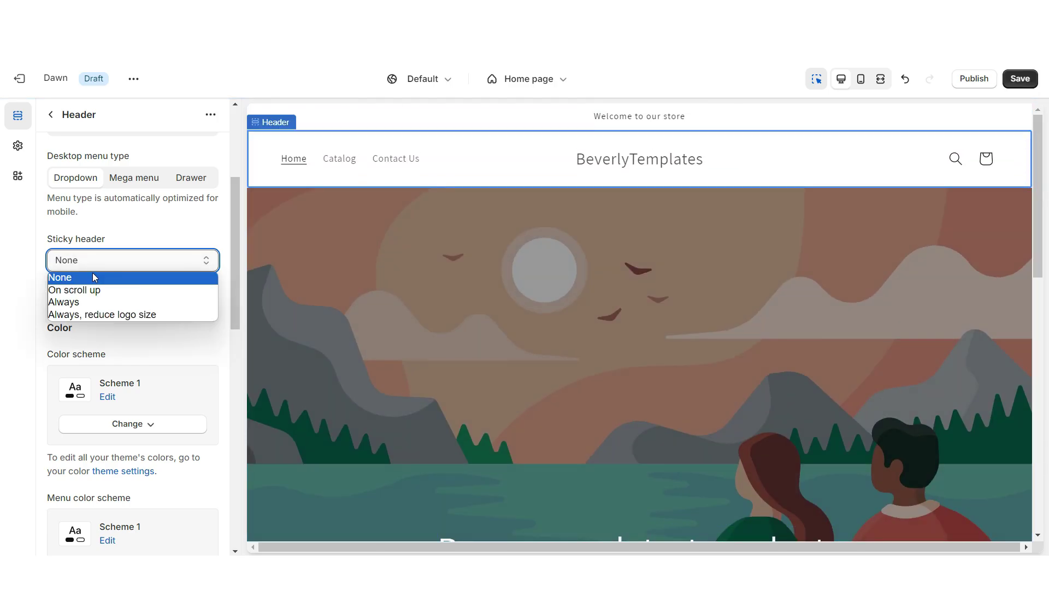
click(71, 304)
scroll(309, 271, down, 10)
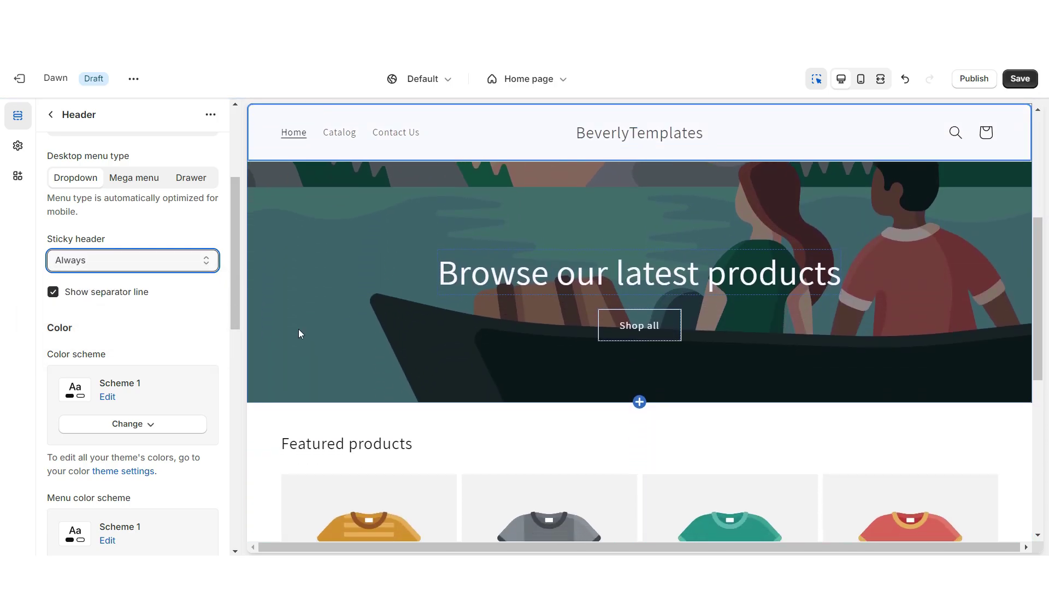
scroll(453, 183, up, 5)
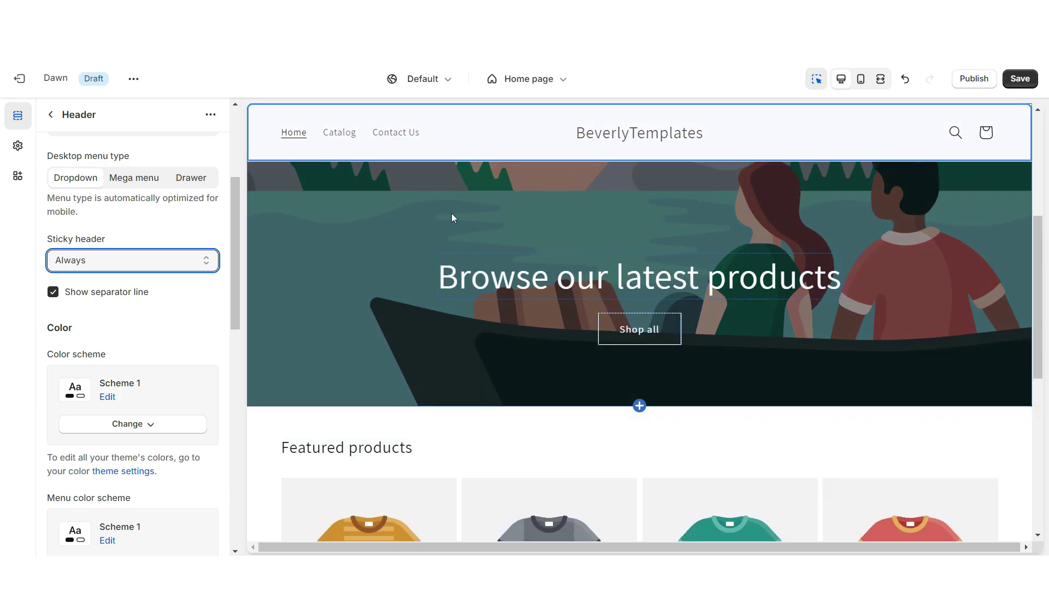
key(ctrl+z)
Step: Turn on Show icons on desktop in the announcement bar settings
click(389, 120)
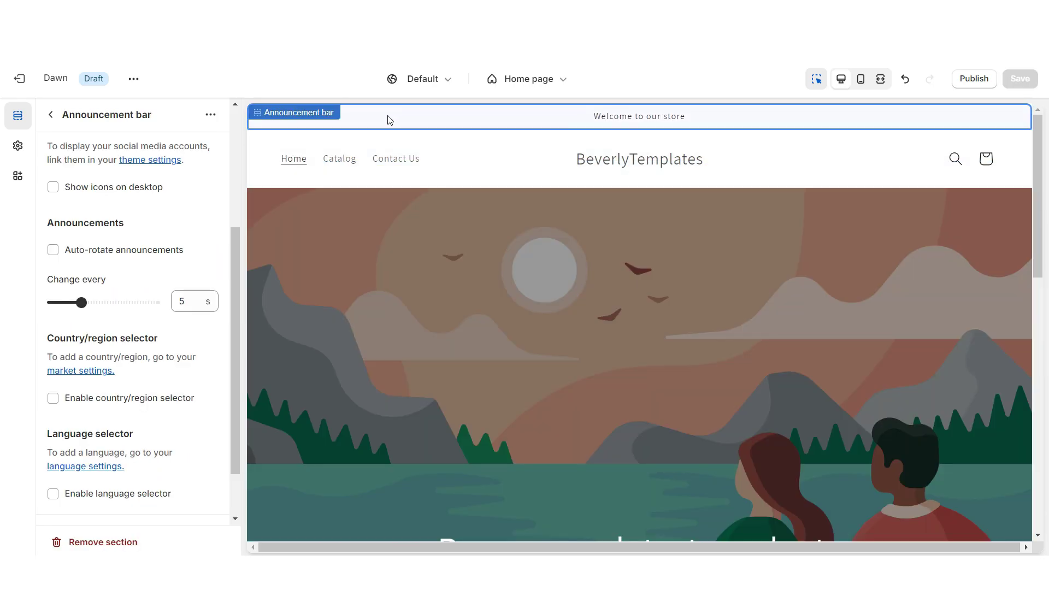
click(53, 187)
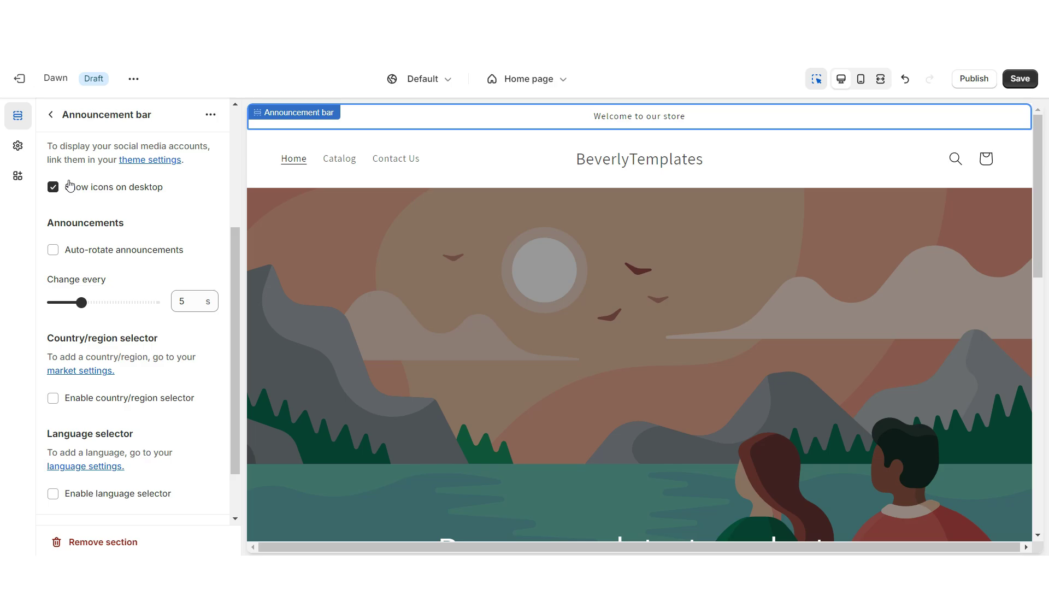
key(ctrl+z)
Step: Expand the Social media account links in Theme settings
click(17, 145)
scroll(112, 333, down, 7)
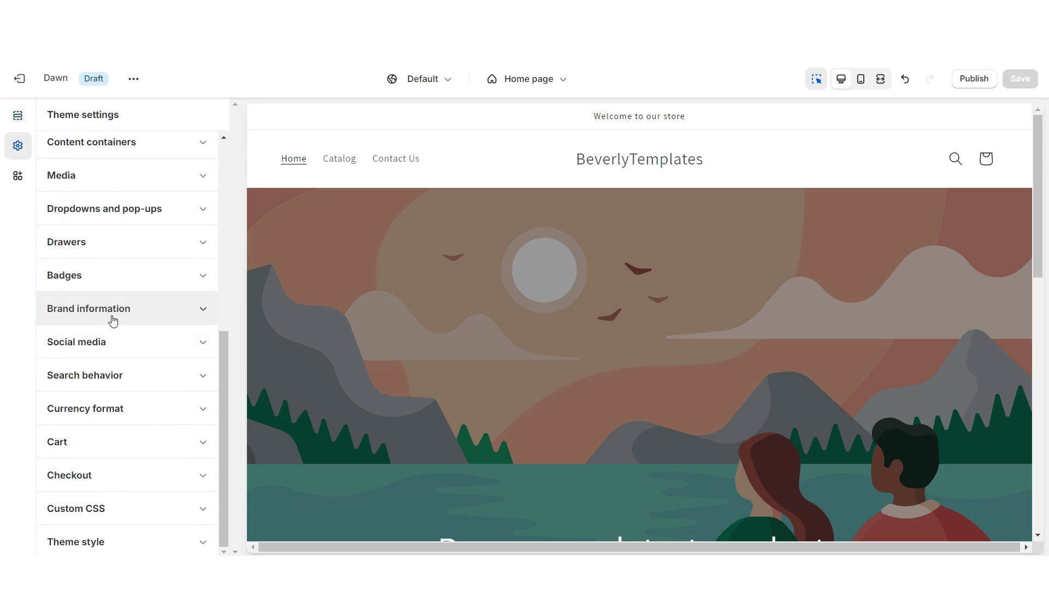
click(104, 343)
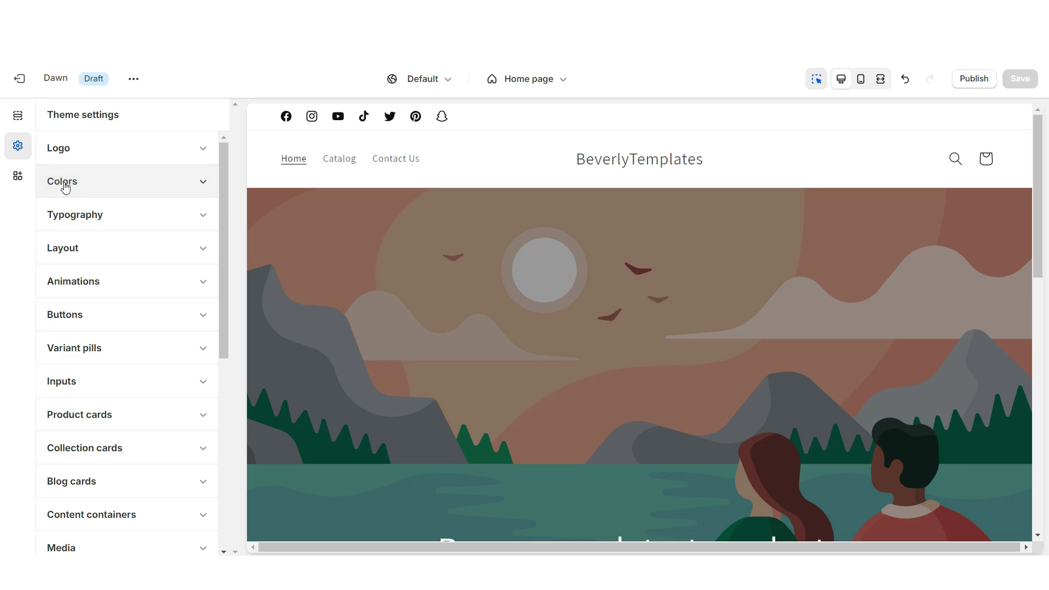
Step: Make Scheme 1 a black background with white solid buttons, black labels and white outline buttons
click(63, 181)
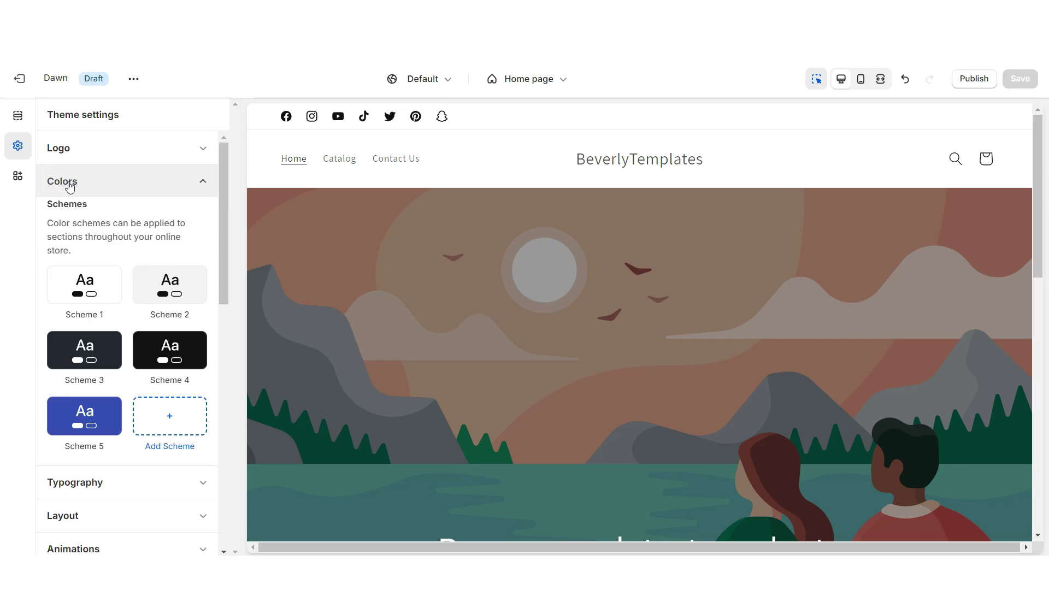
click(85, 281)
click(61, 254)
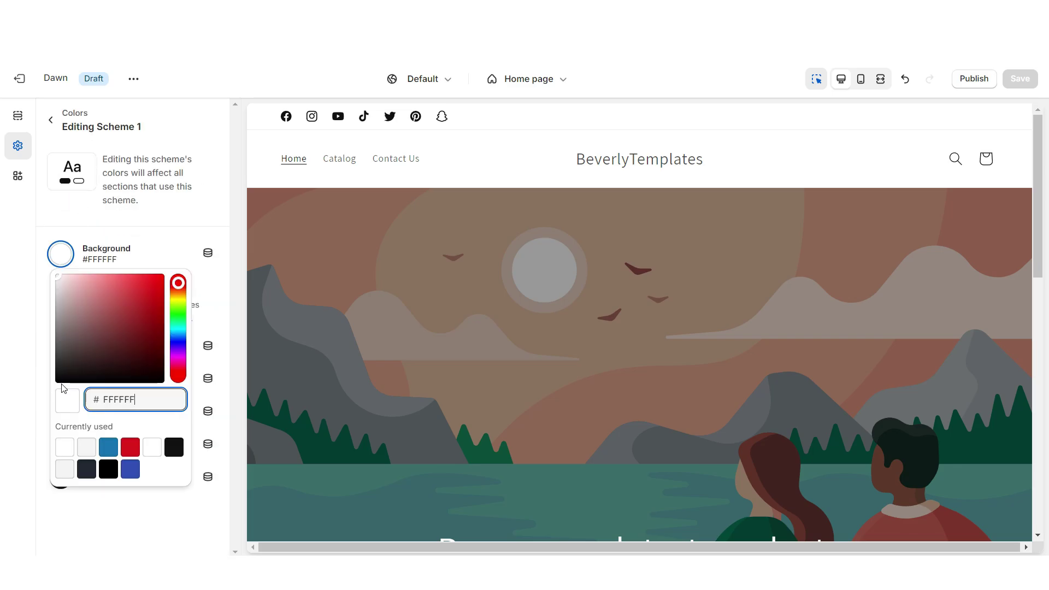
click(57, 381)
click(60, 345)
click(59, 381)
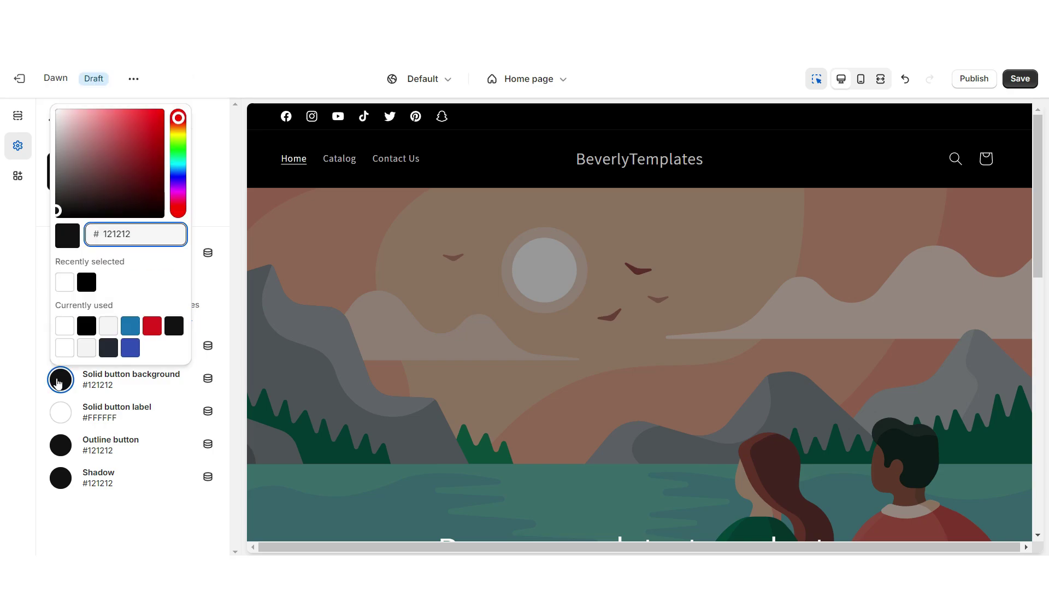
click(64, 326)
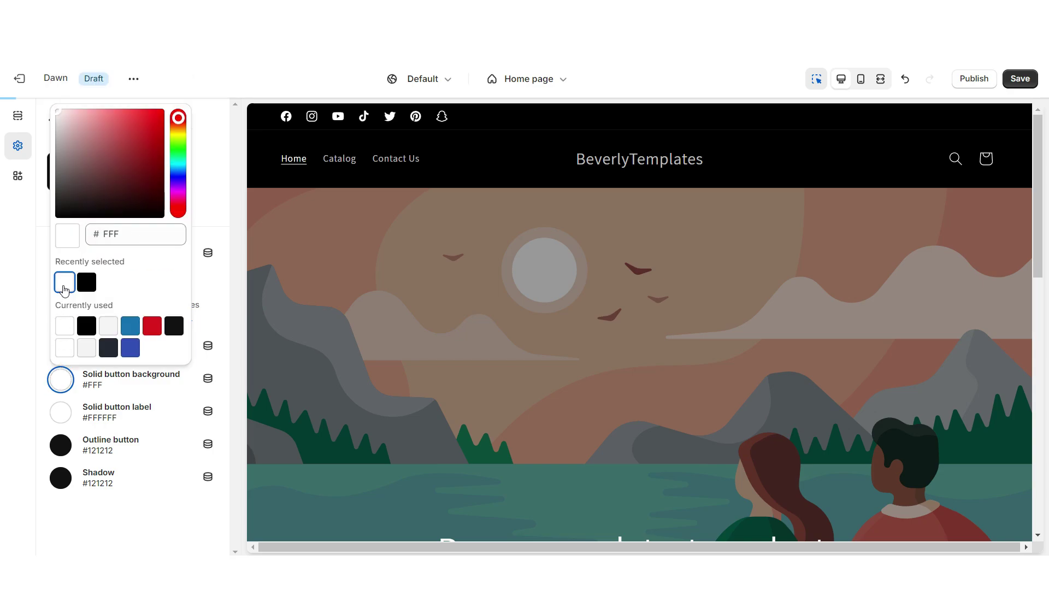
click(63, 414)
click(83, 319)
click(59, 446)
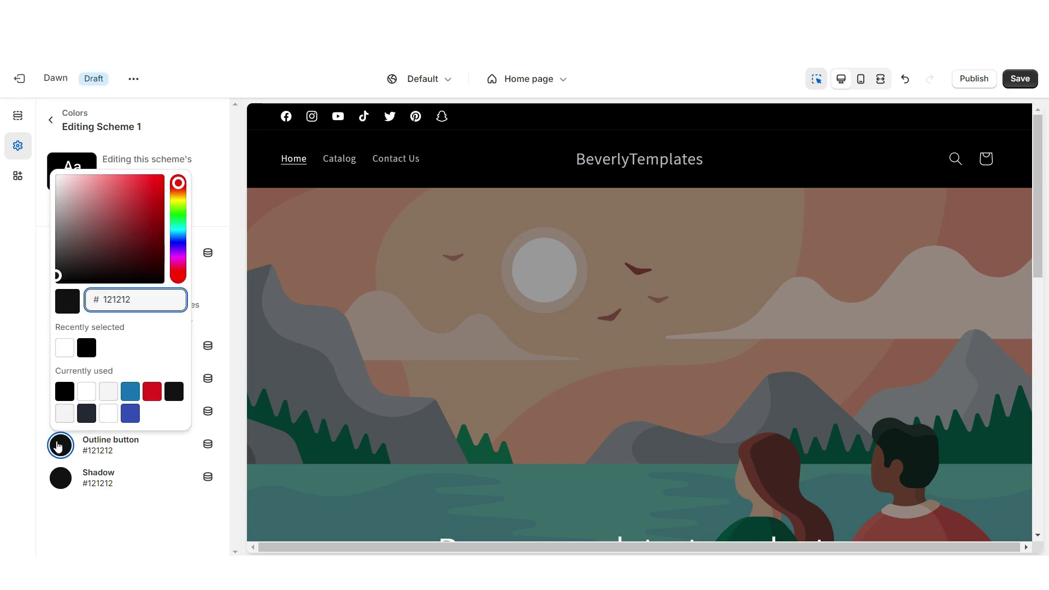
click(71, 355)
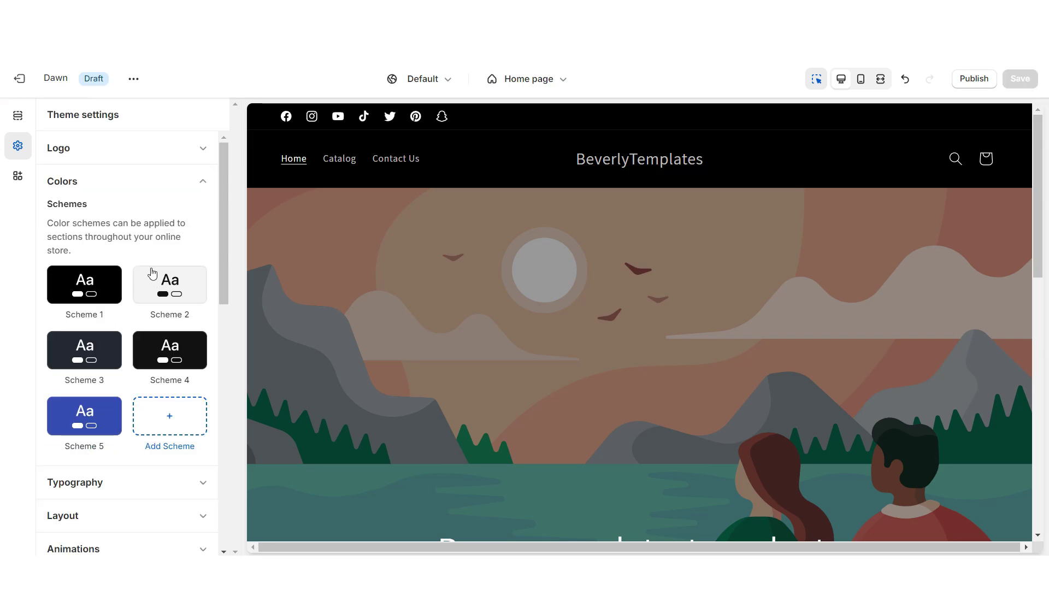
Step: Give Scheme 2 a preset gradient background, white text, white buttons with black labels
click(152, 274)
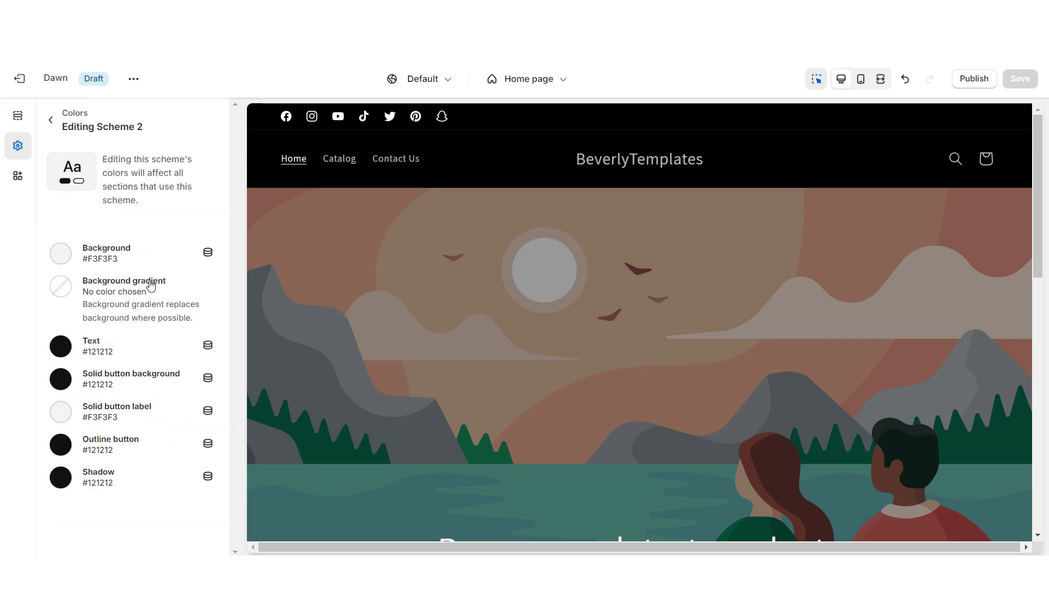
click(57, 288)
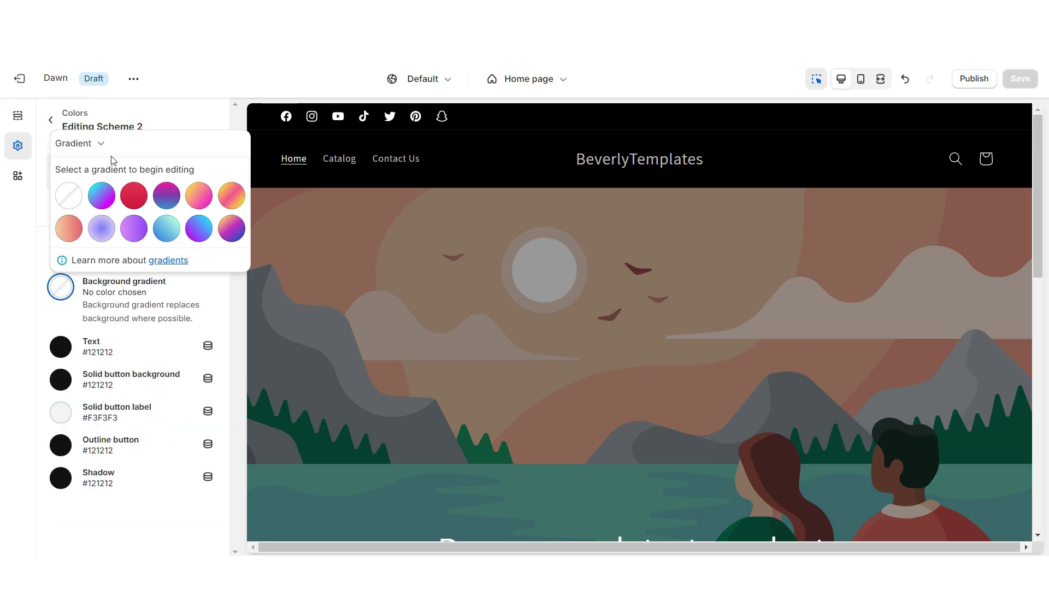
click(96, 197)
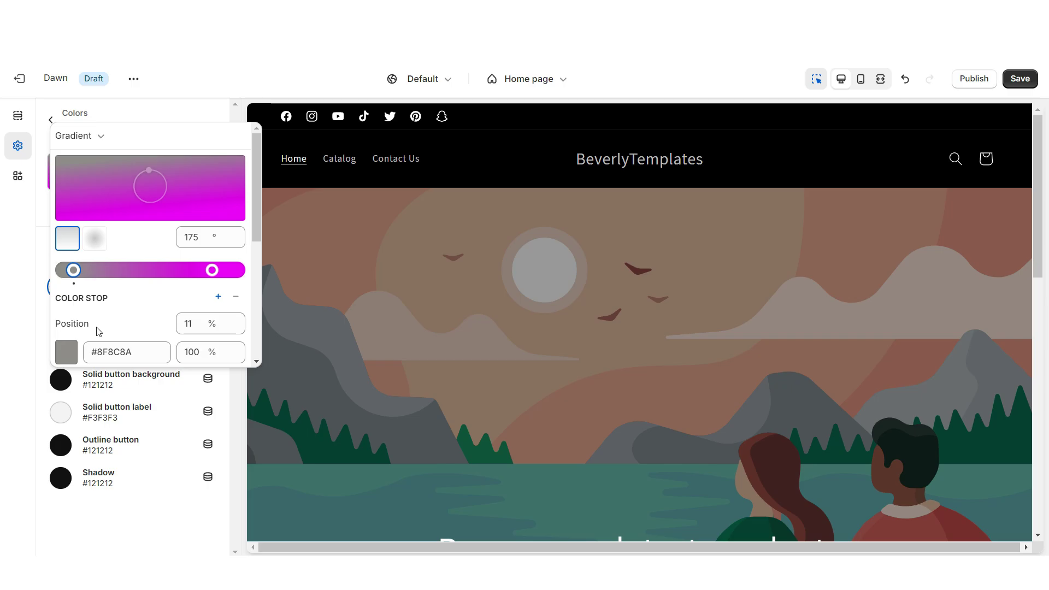
click(61, 347)
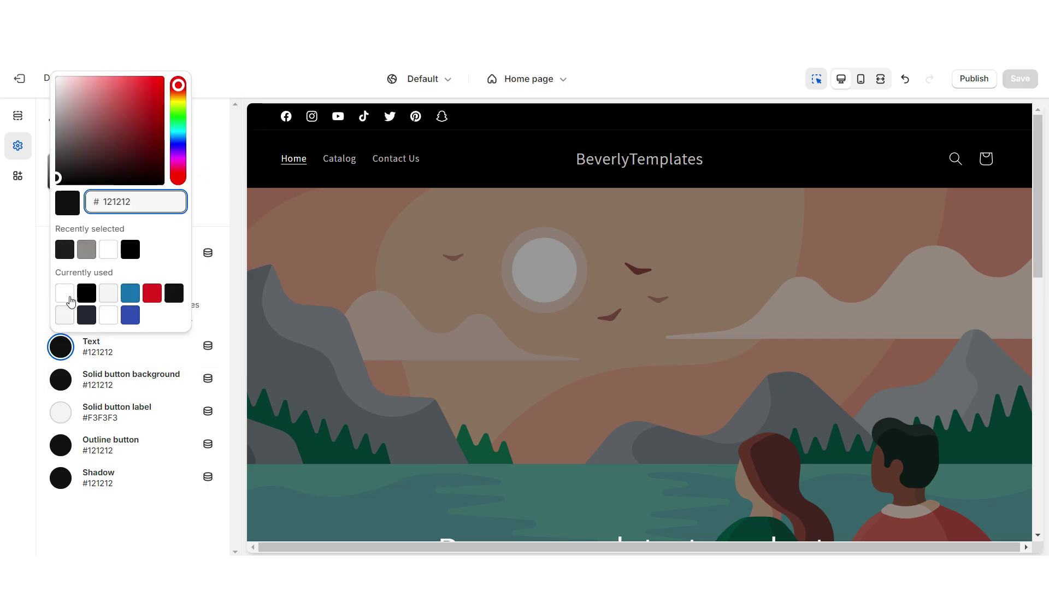
click(64, 294)
click(61, 379)
click(63, 325)
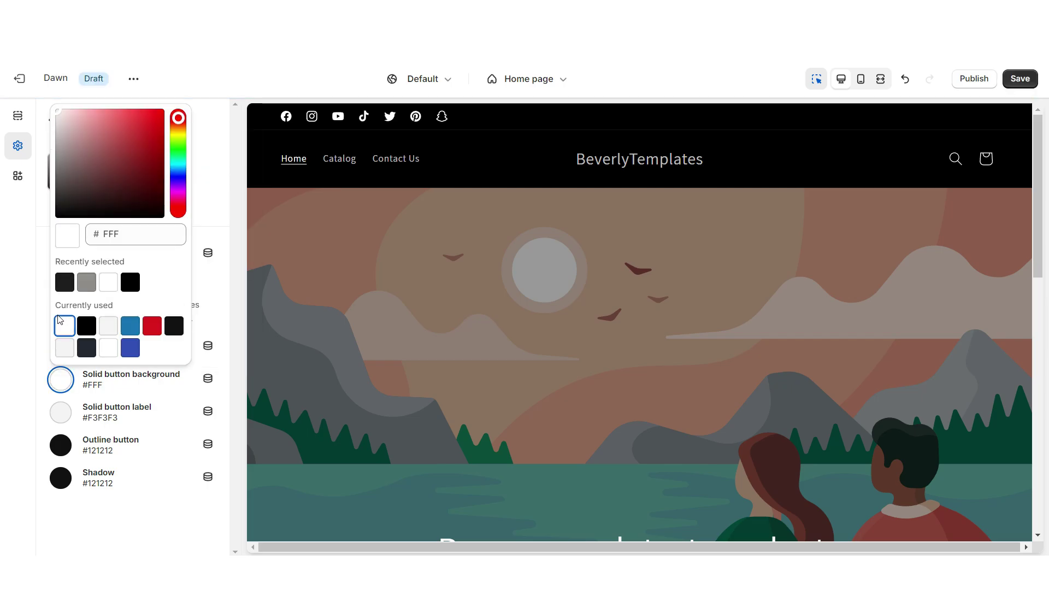
click(90, 411)
click(130, 315)
click(60, 447)
Step: Apply colour Scheme 2 to the header section
click(492, 164)
scroll(134, 321, down, 5)
click(143, 290)
click(145, 355)
click(17, 146)
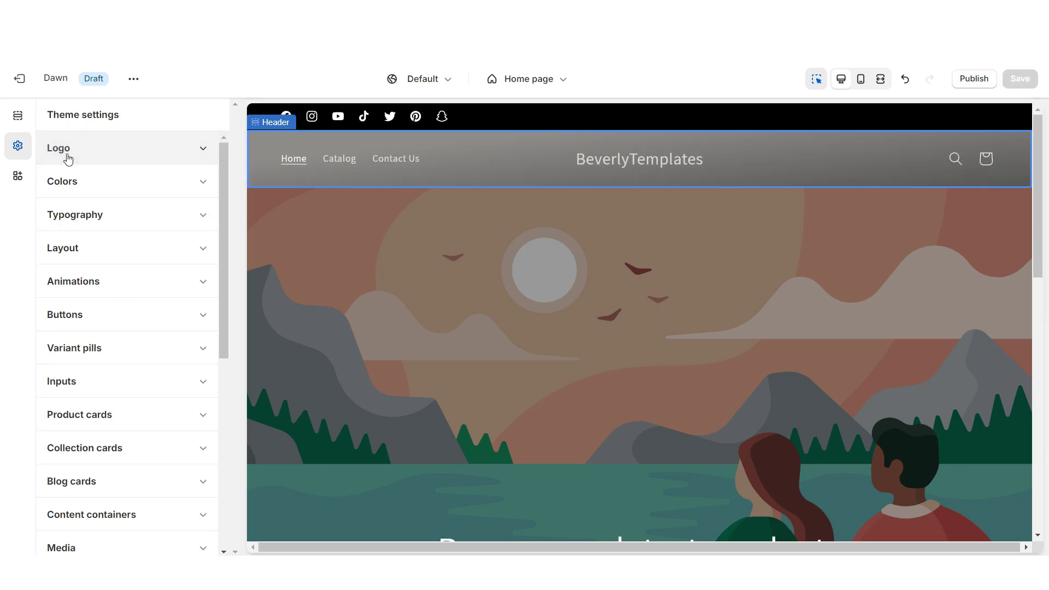
Step: Set the desktop logo width to 220 px and headings to Archivo Narrow Bold
click(82, 149)
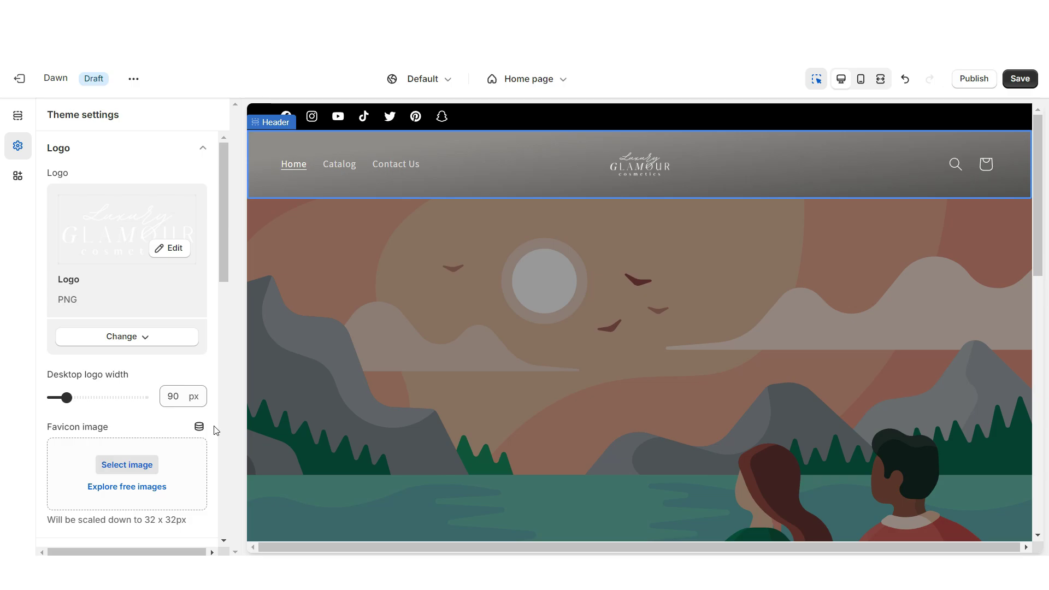
drag(74, 398, 114, 398)
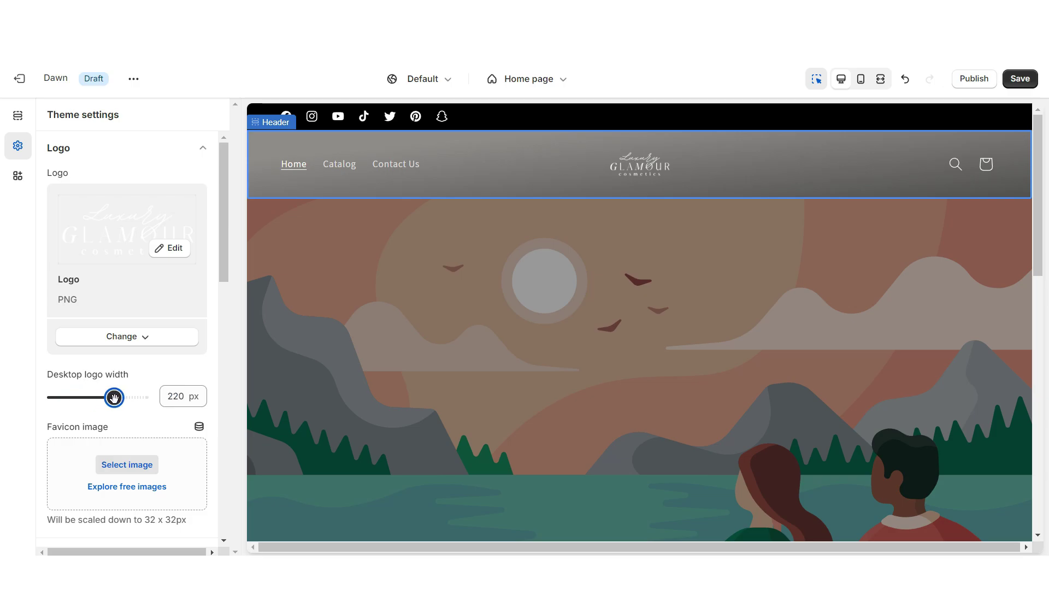
click(155, 220)
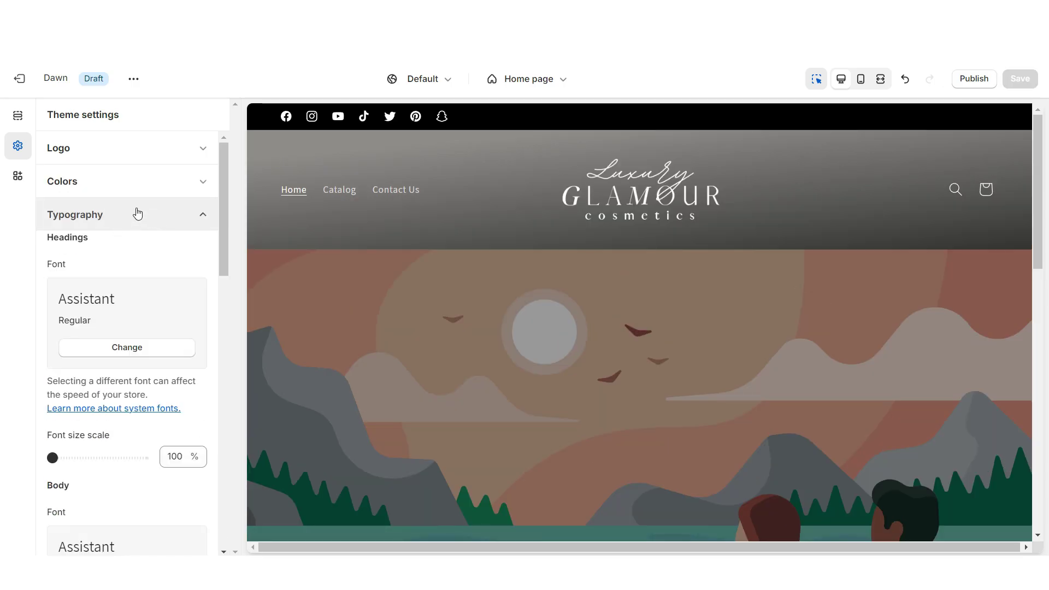
click(164, 353)
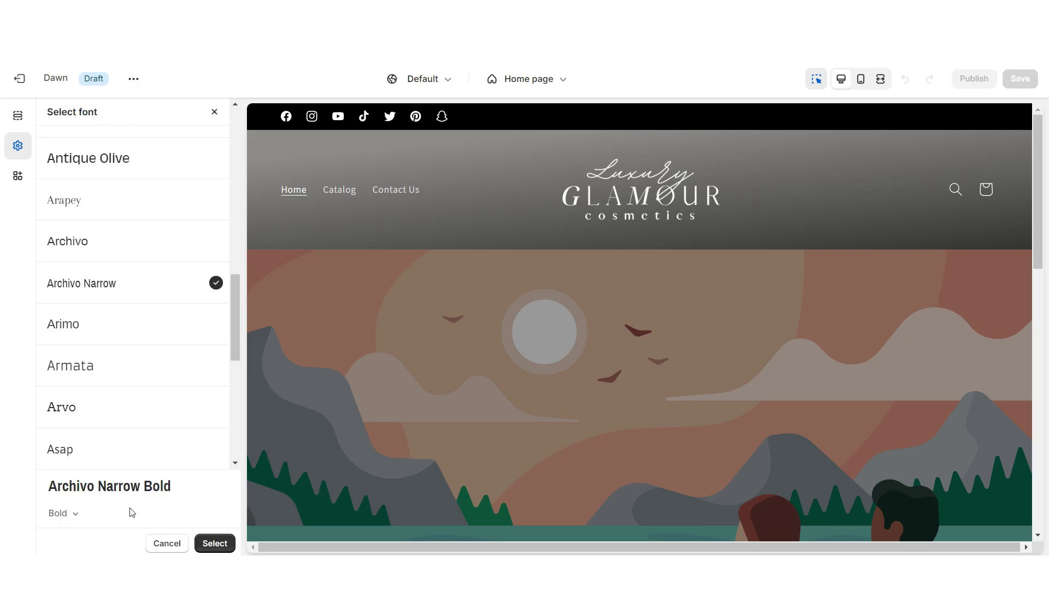
key(Return)
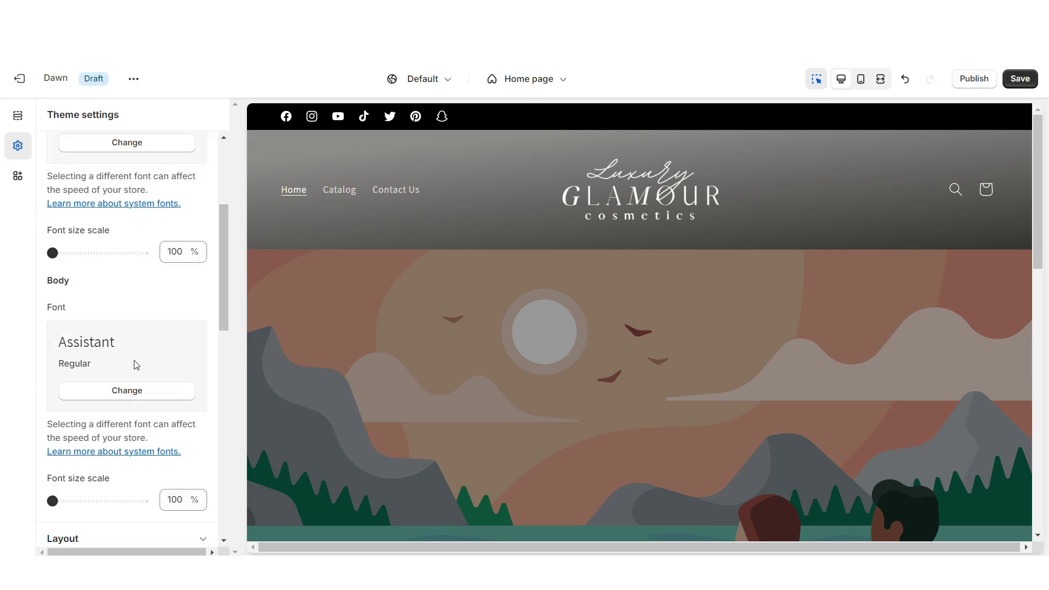
Step: Open the body font picker, then go to the Catalog page via the preview's mobile menu
click(127, 397)
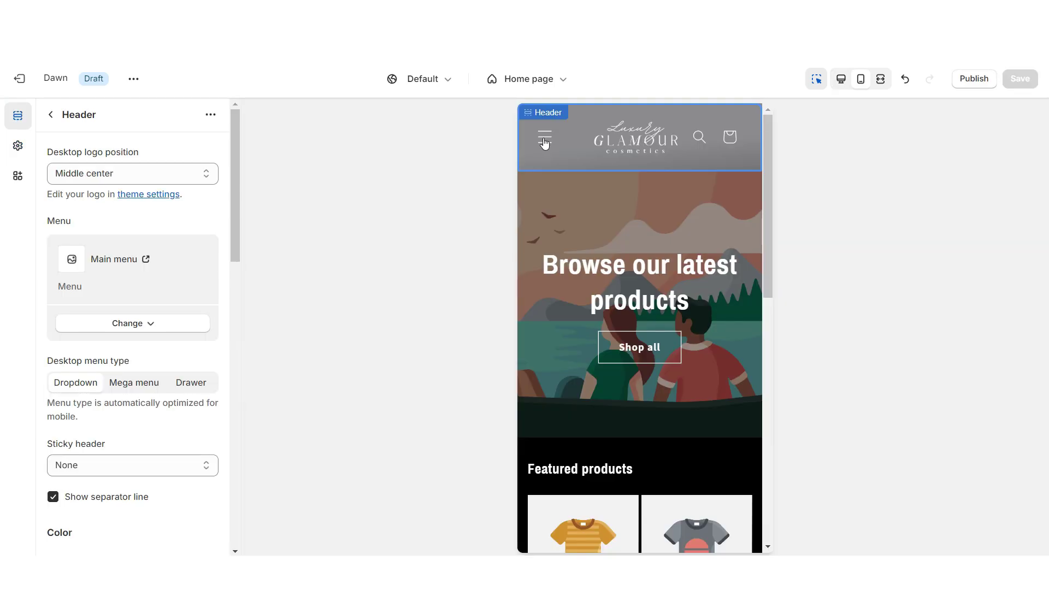
click(545, 141)
click(203, 191)
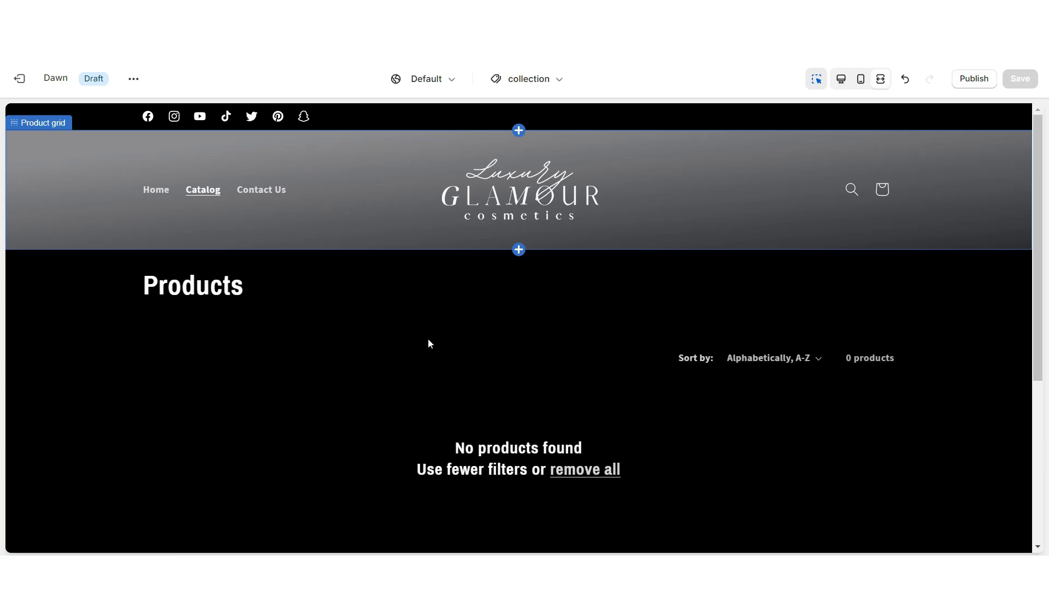
Step: Scroll the empty Catalog page, then open and scroll the Contact page in the preview
scroll(432, 344, down, 10)
scroll(431, 332, up, 10)
click(272, 190)
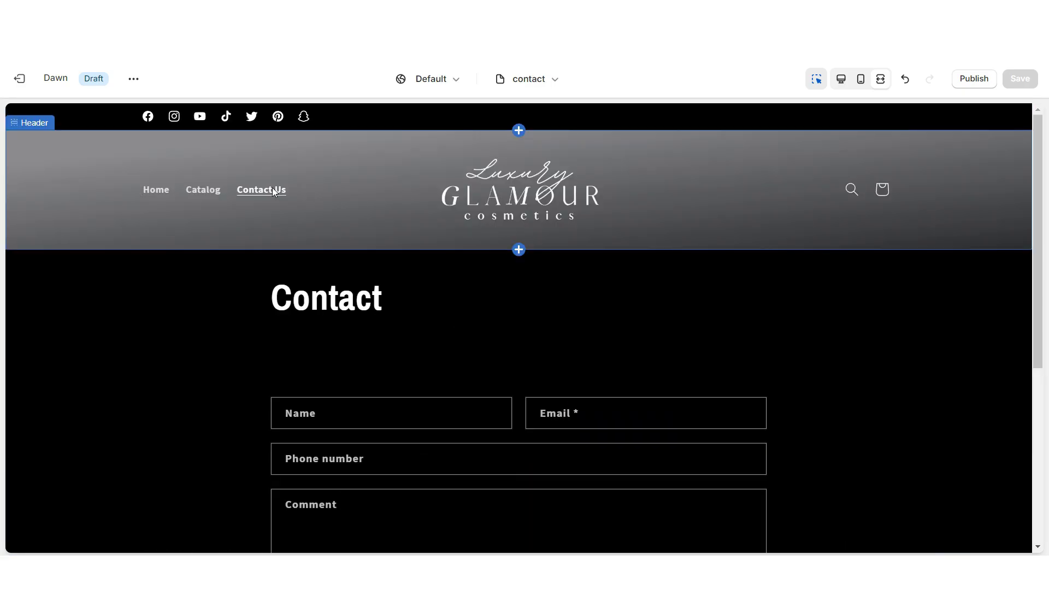
scroll(19, 297, down, 5)
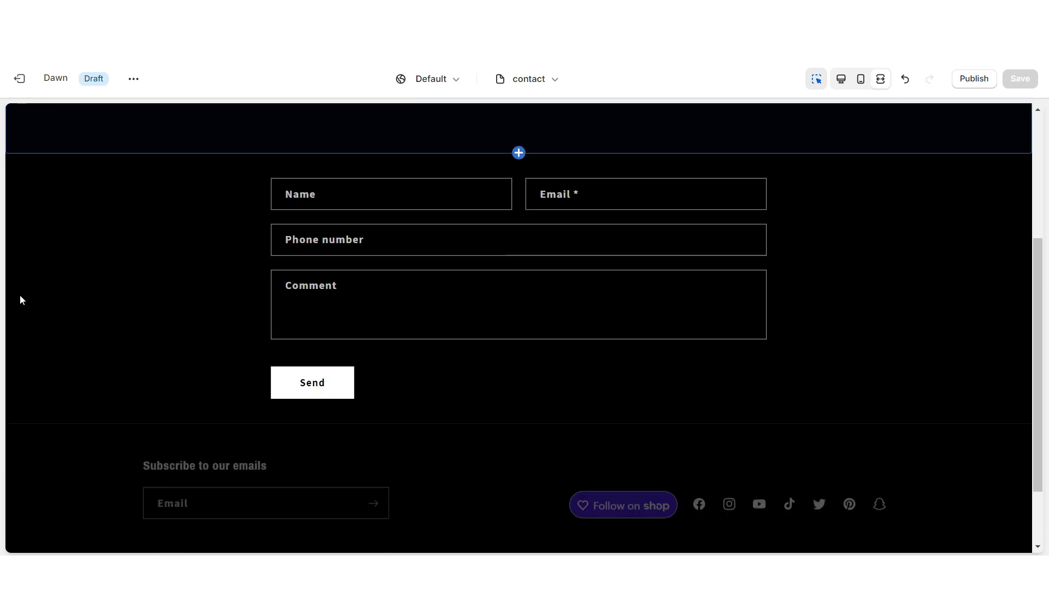
scroll(20, 300, up, 5)
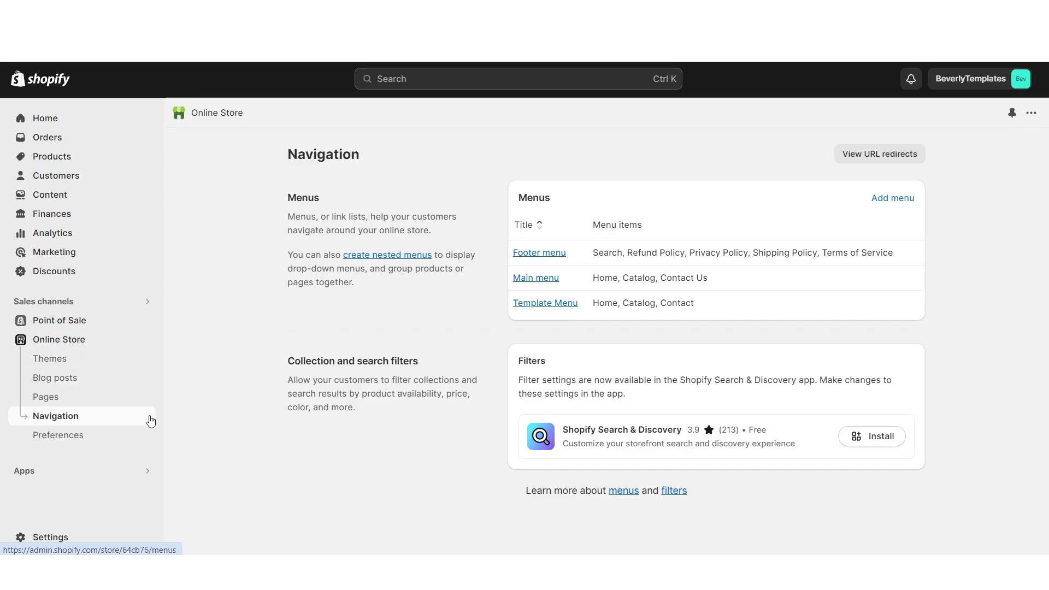
Step: Open the Main menu and edit its Catalog item, selecting the item's name
click(538, 280)
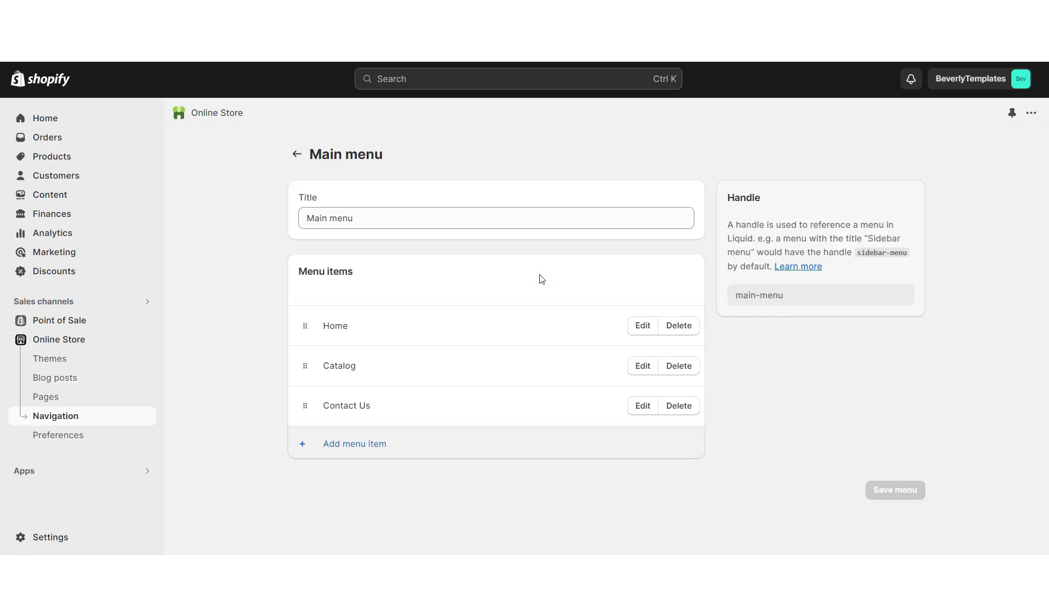
click(641, 366)
double_click(829, 174)
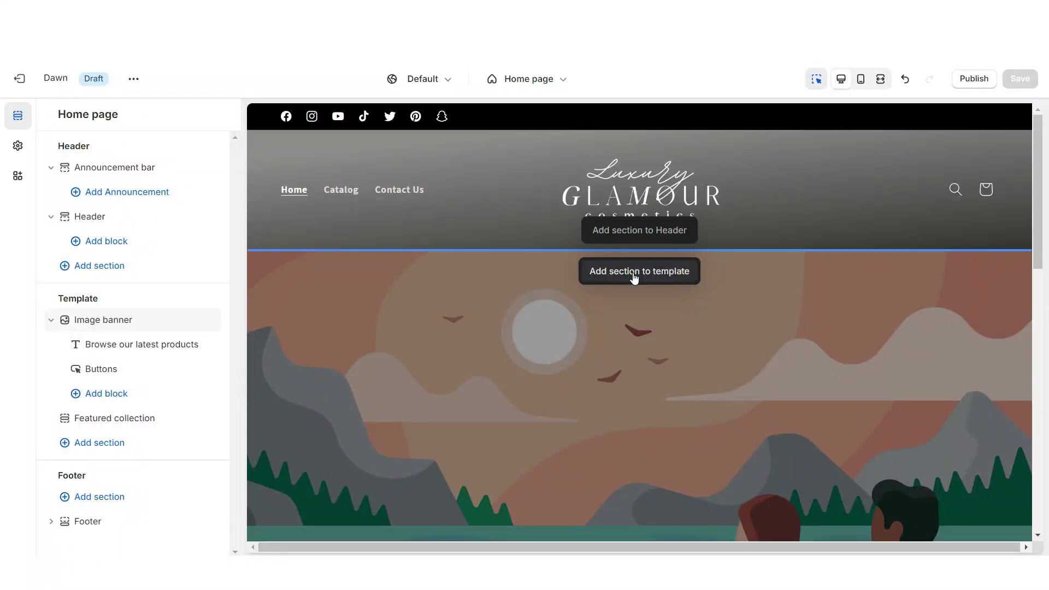
Step: Add a Slideshow section to the home page and remove the Image banner
click(633, 271)
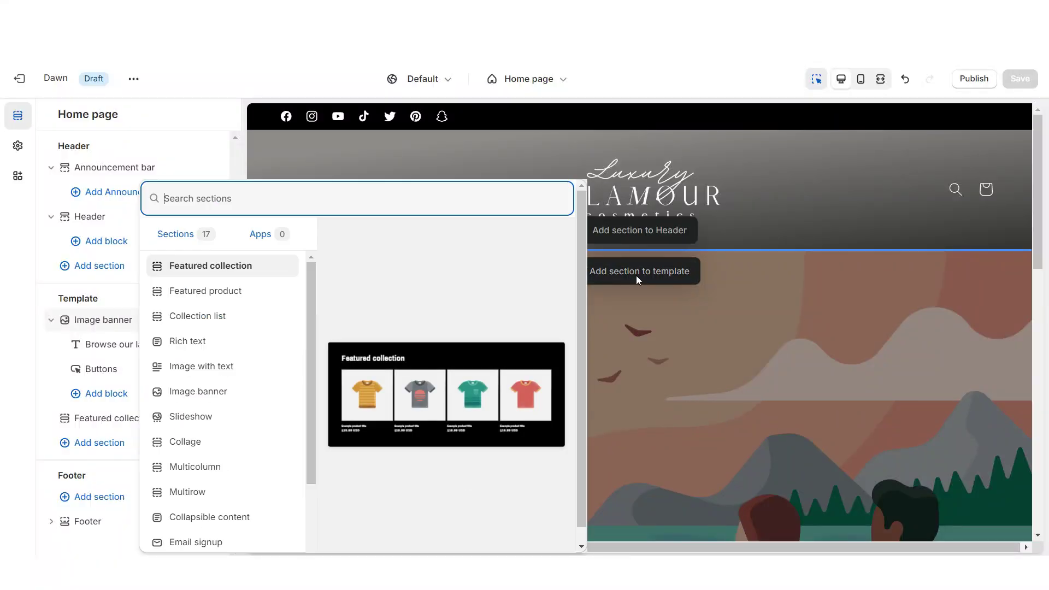
click(289, 415)
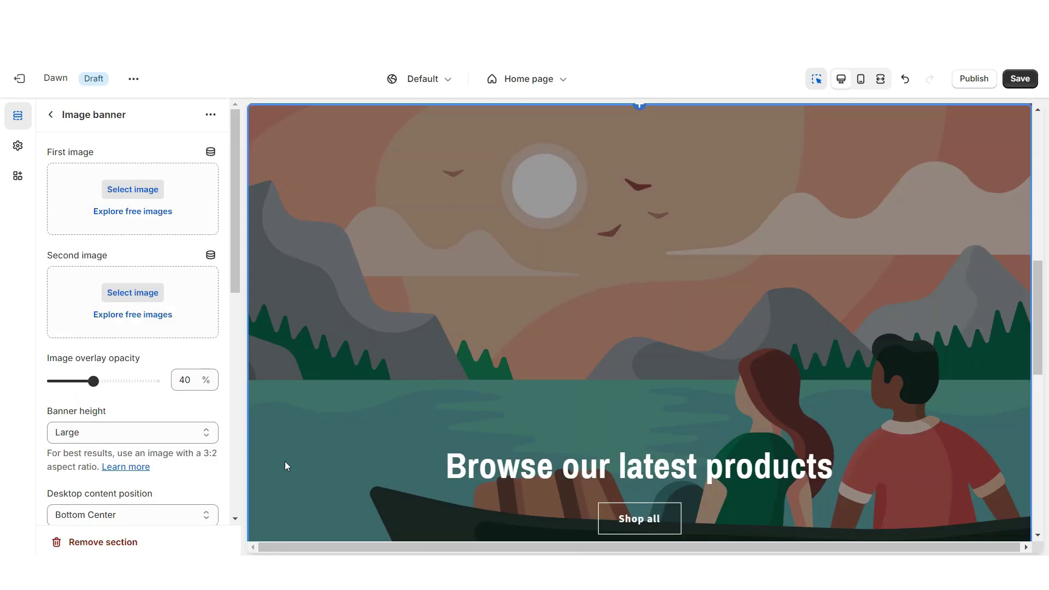
click(82, 542)
click(249, 493)
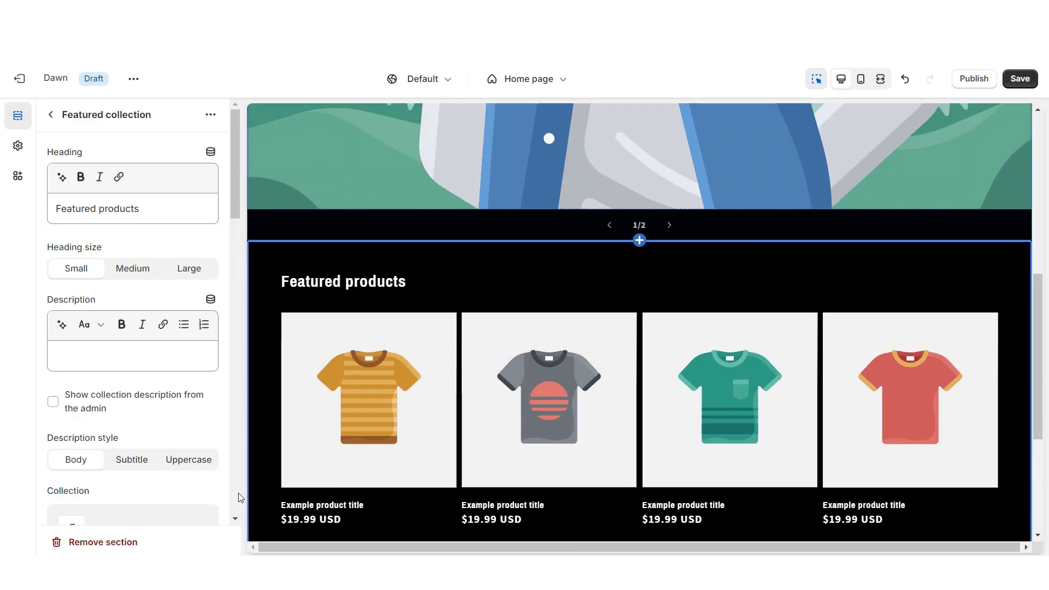
Step: Clear the slide's heading and subheading and hide the container behind the content
triple_click(80, 311)
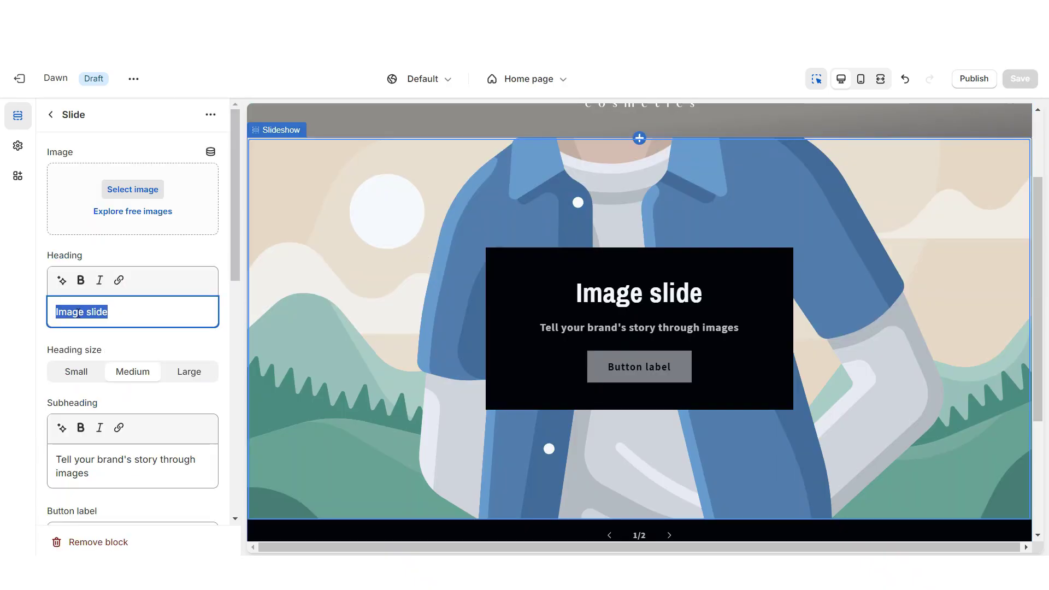
key(BackSpace)
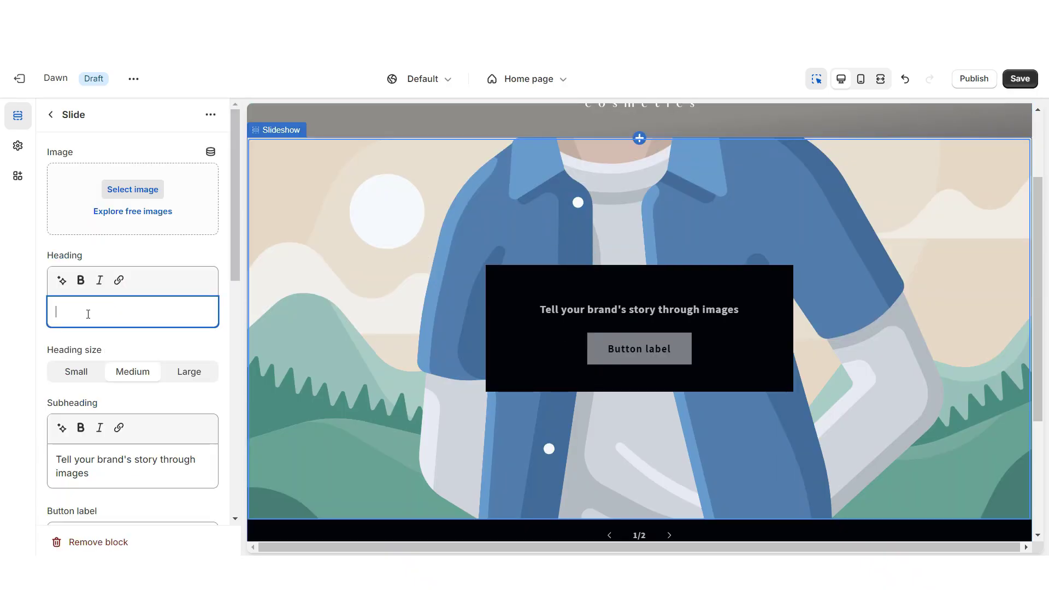
triple_click(77, 457)
key(BackSpace)
scroll(77, 457, down, 5)
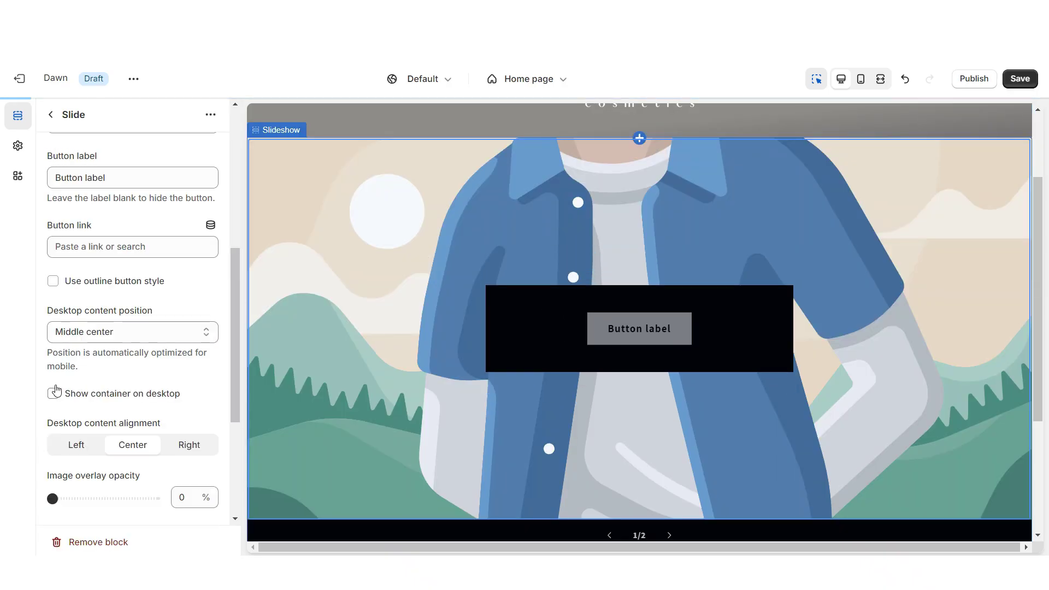
click(53, 393)
Step: Label the slide button SHOP NOW, link it to all collections, position content bottom center
triple_click(113, 184)
text(SHOP NOW)
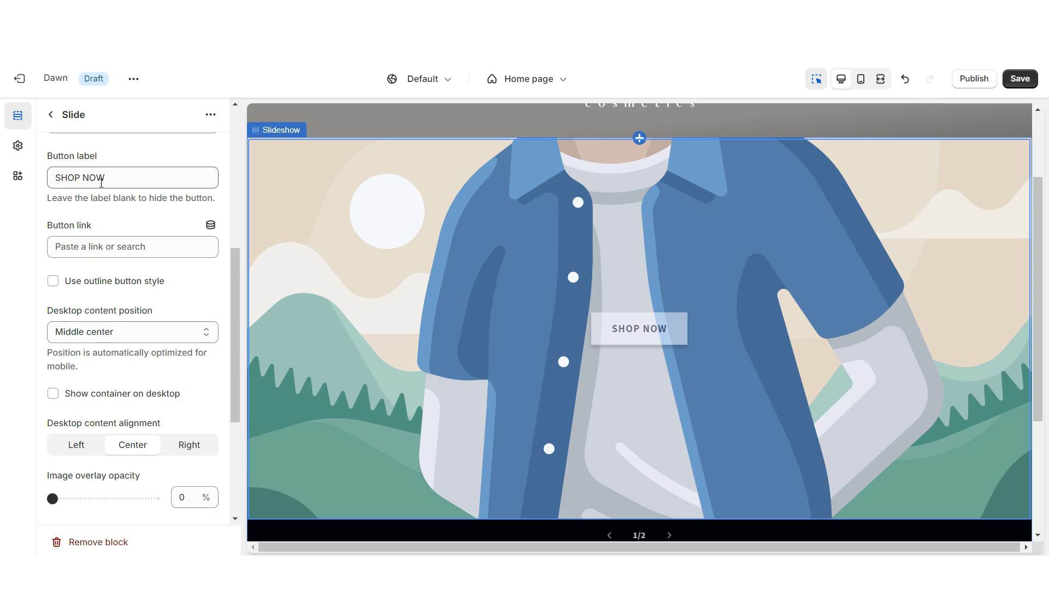
click(131, 247)
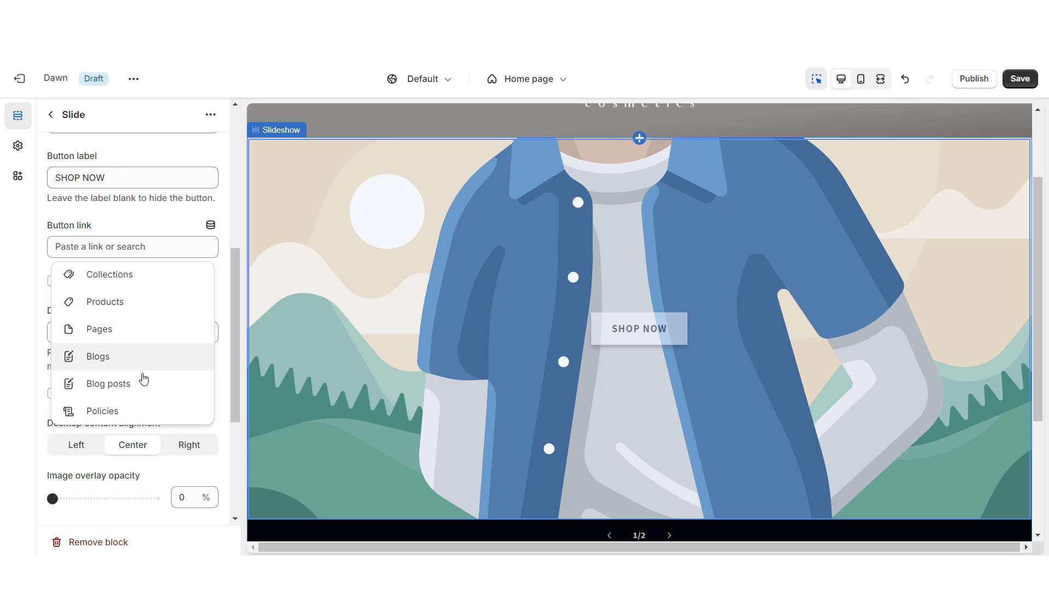
click(111, 279)
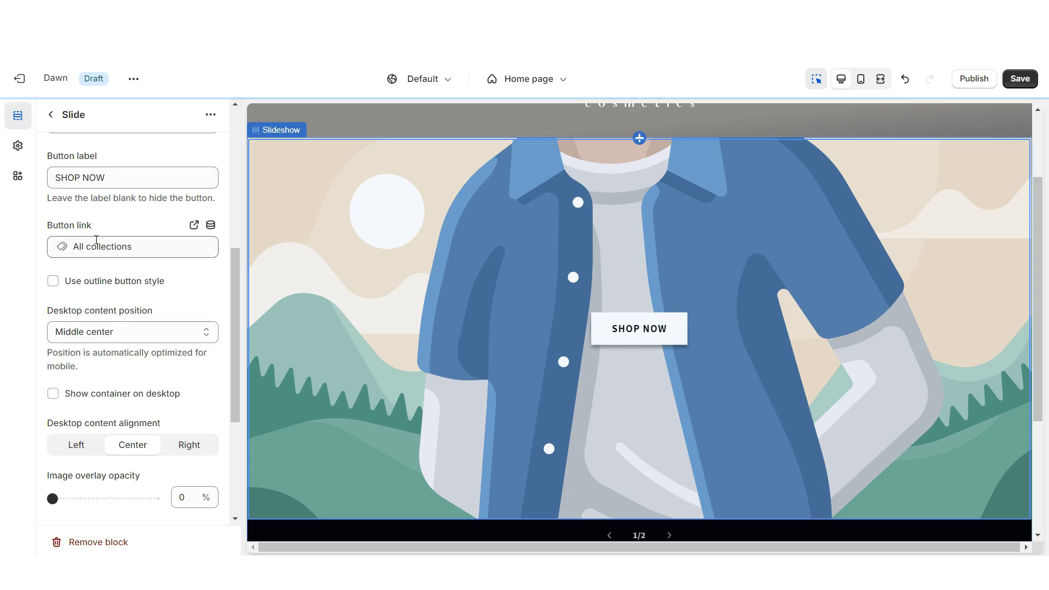
scroll(104, 276, down, 1)
click(100, 270)
key(Down)
key(Down)
key(Down)
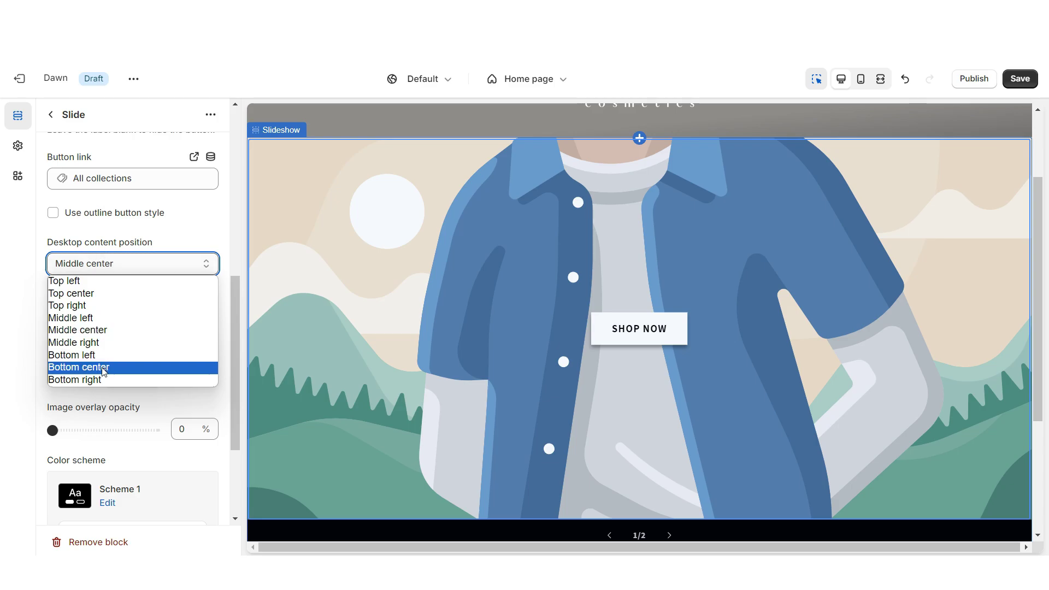
key(Return)
Step: Add a third slide with its button at bottom left and step through the slideshow
click(669, 535)
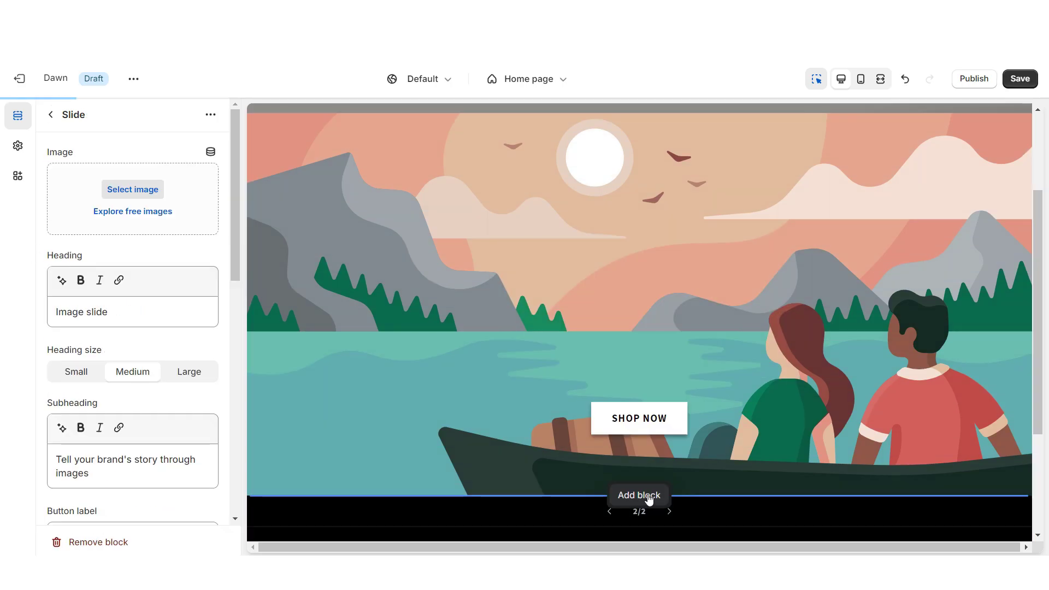
click(647, 495)
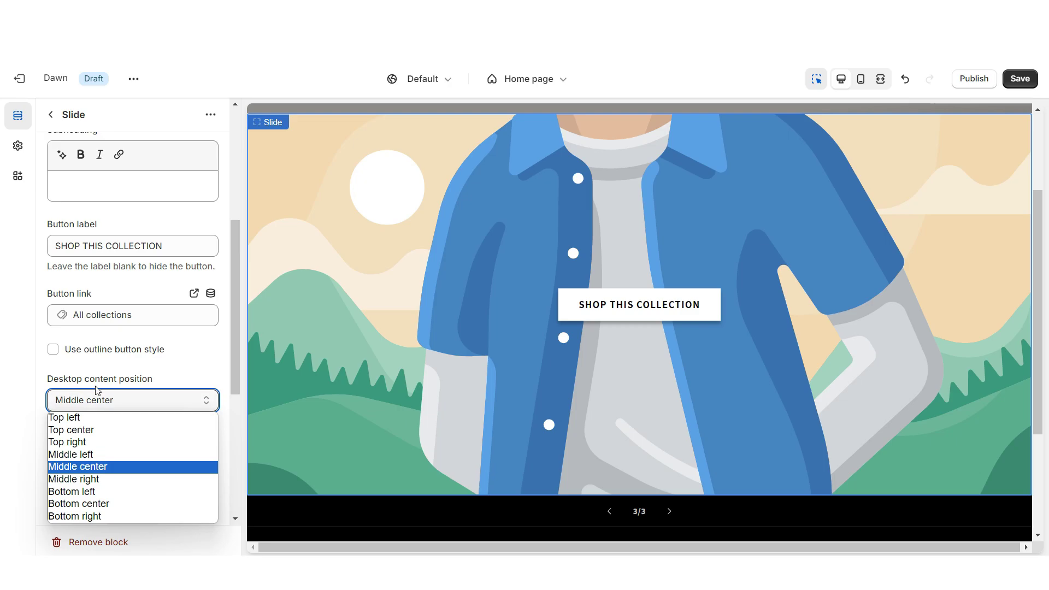
click(72, 491)
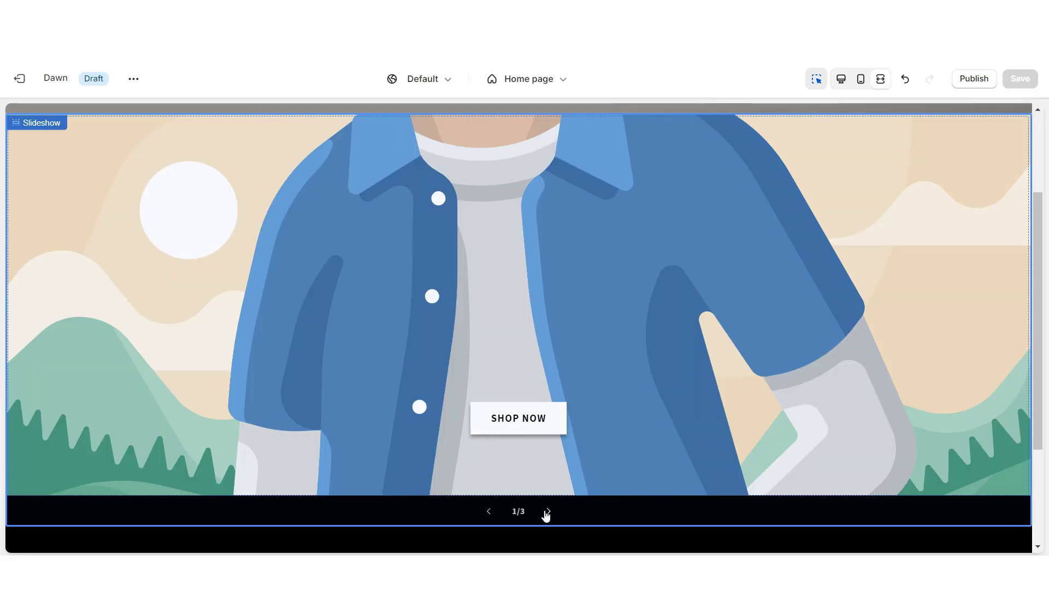
click(546, 512)
click(546, 513)
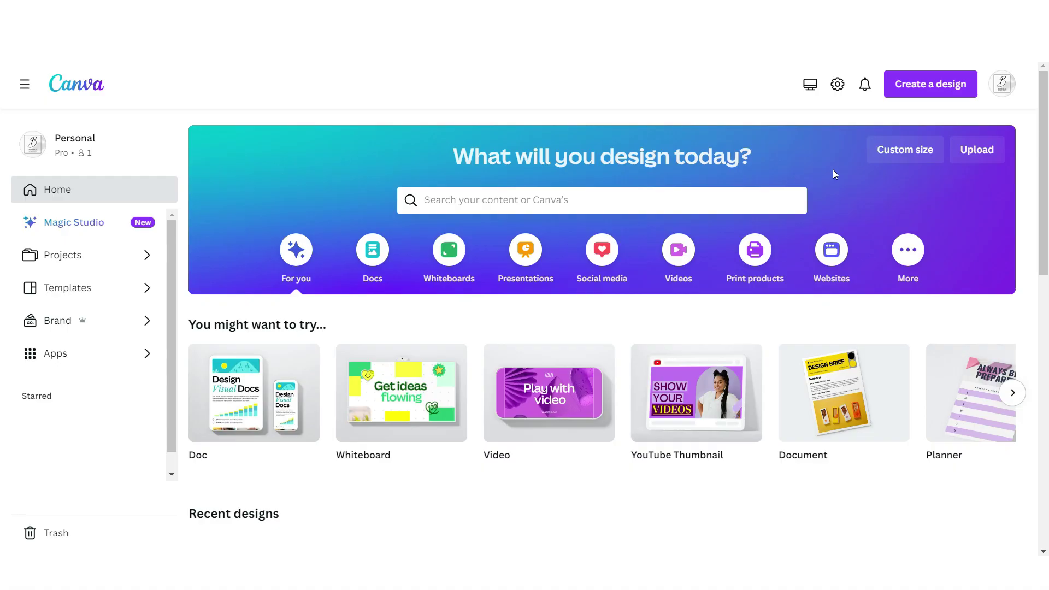
Step: Create a custom-size 4320 × 2160 px Canva design
click(888, 156)
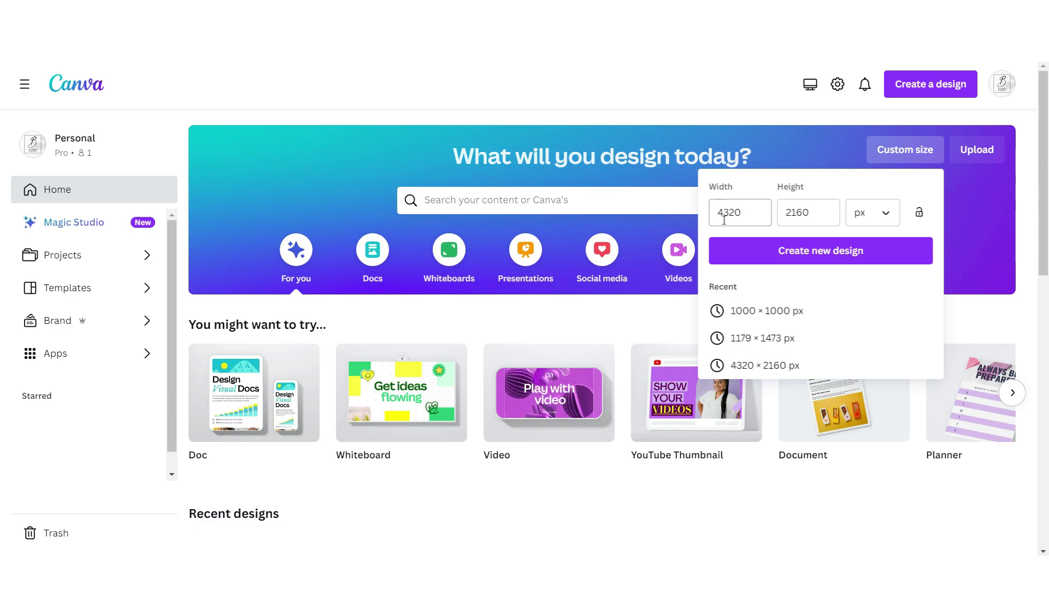
click(811, 250)
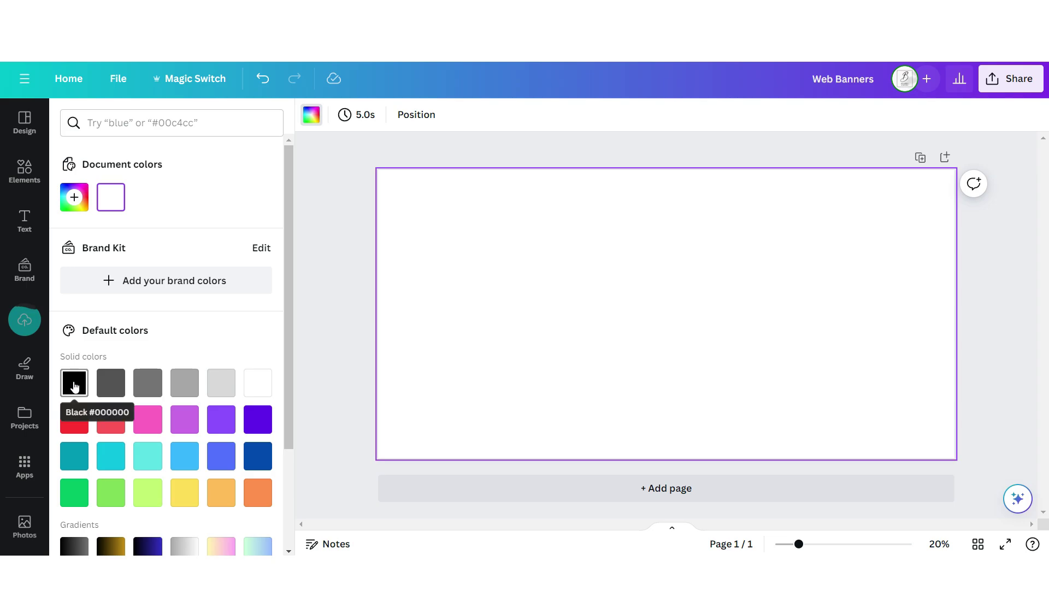
Step: Set a black background and place the black-haired and blonde model photos side by side
click(76, 386)
click(48, 316)
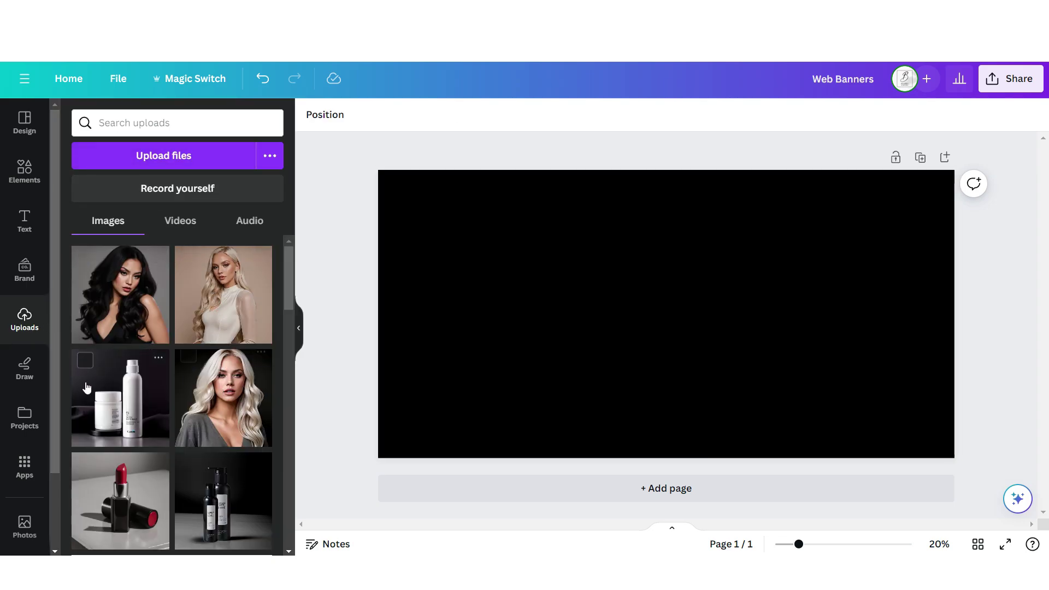
click(120, 294)
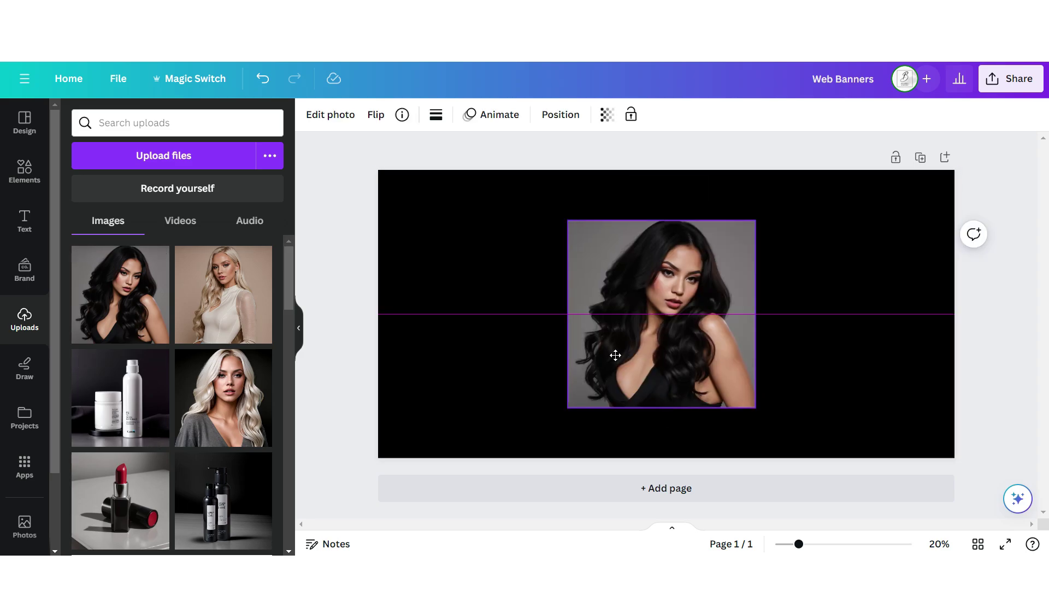
click(223, 295)
drag(667, 315, 685, 264)
drag(779, 357, 911, 475)
double_click(505, 389)
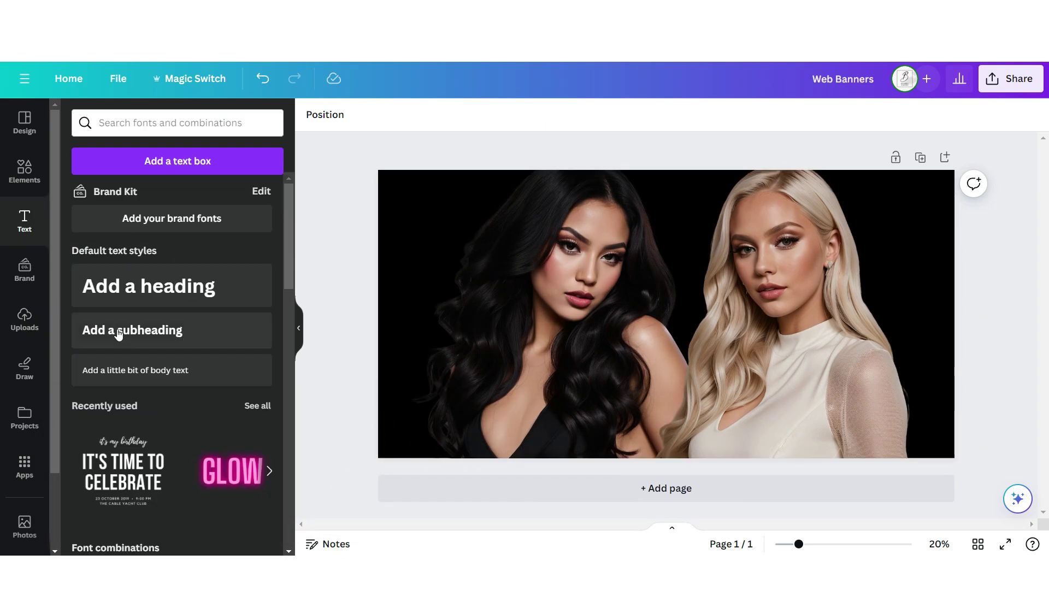
Step: Add LUXE BEAUTY in uppercase Noto Serif Display, rotated vertically along the banner's right edge
click(125, 370)
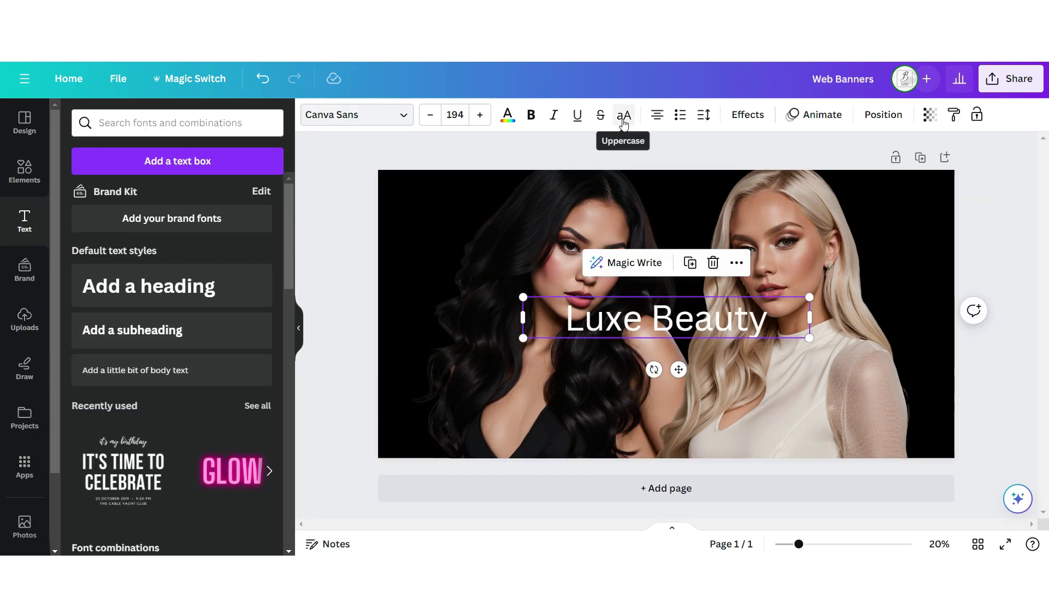
click(623, 115)
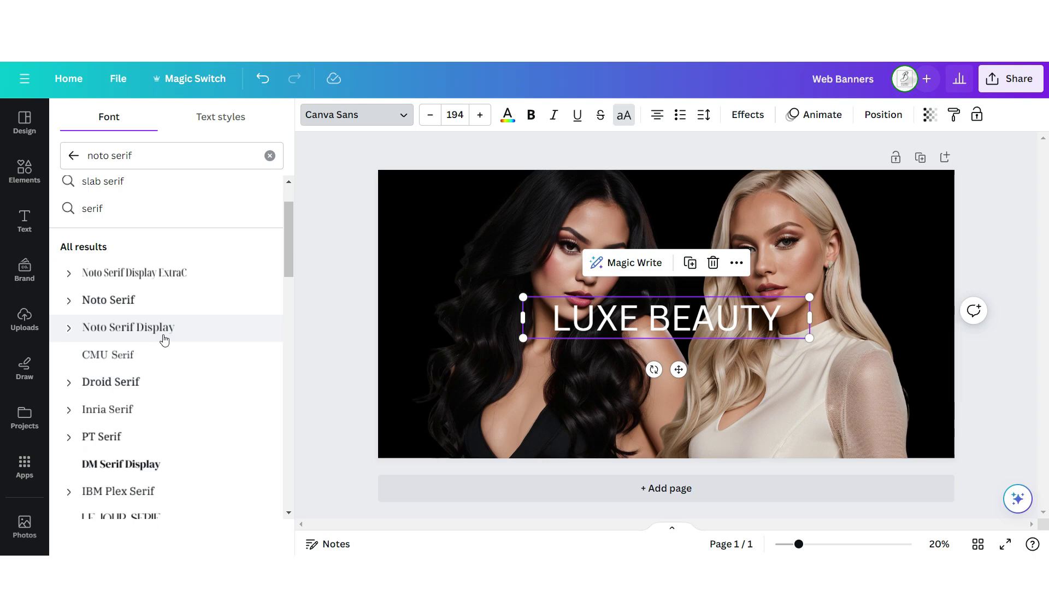
click(146, 329)
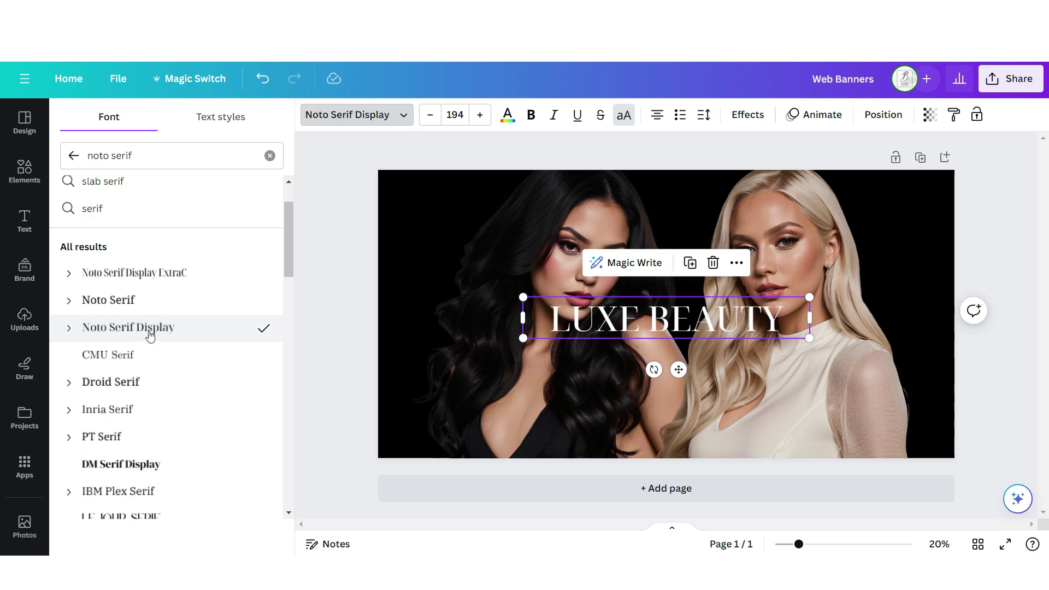
drag(654, 370, 720, 329)
drag(681, 284, 925, 250)
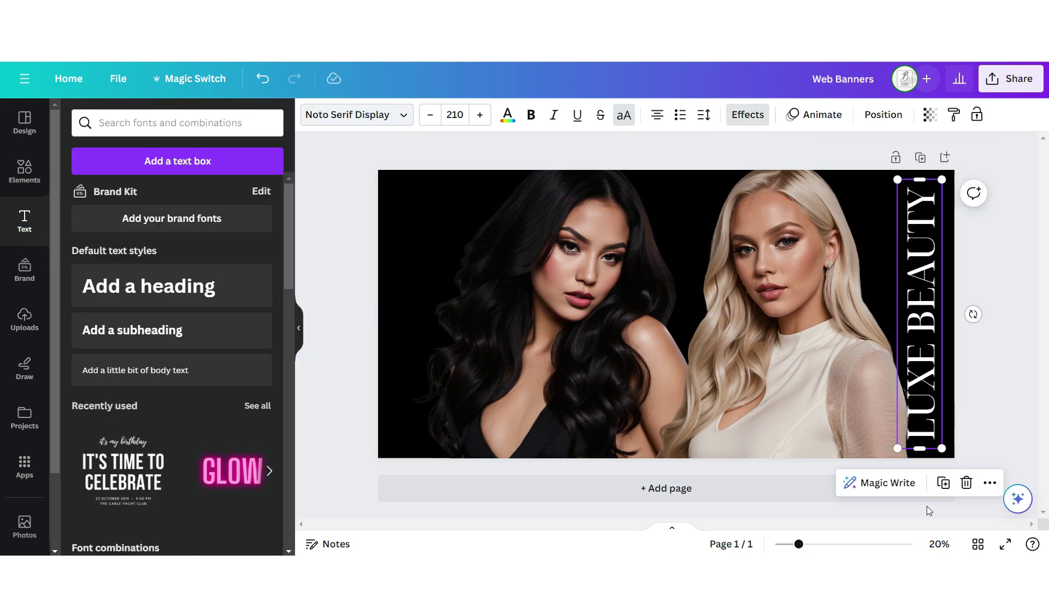
Step: Duplicate it as MAKEUP on the banner's left edge with lowered transparency
click(943, 483)
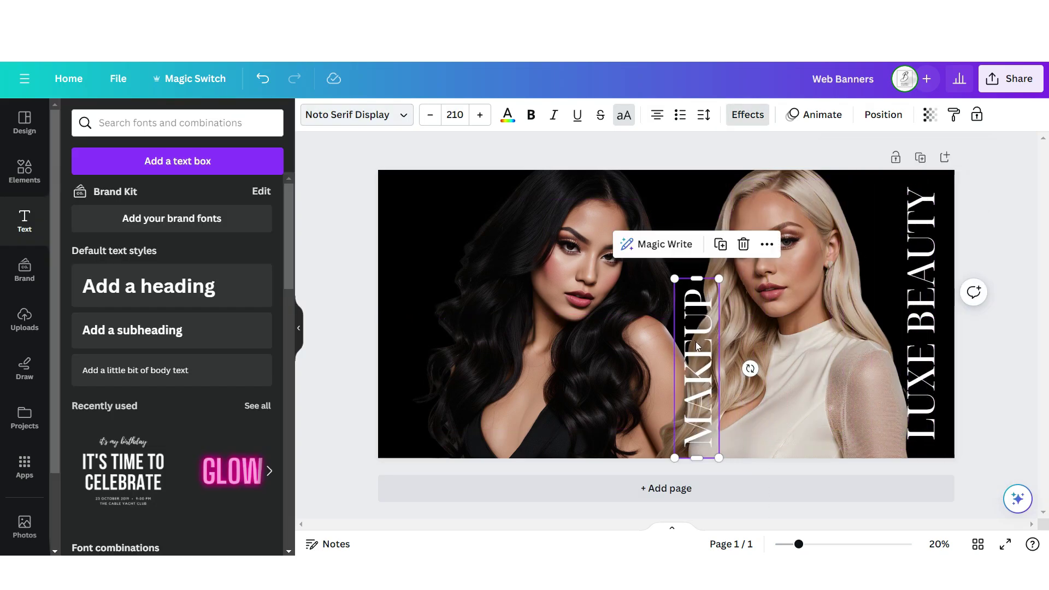
drag(697, 345, 420, 251)
click(929, 114)
drag(927, 171, 807, 169)
click(155, 376)
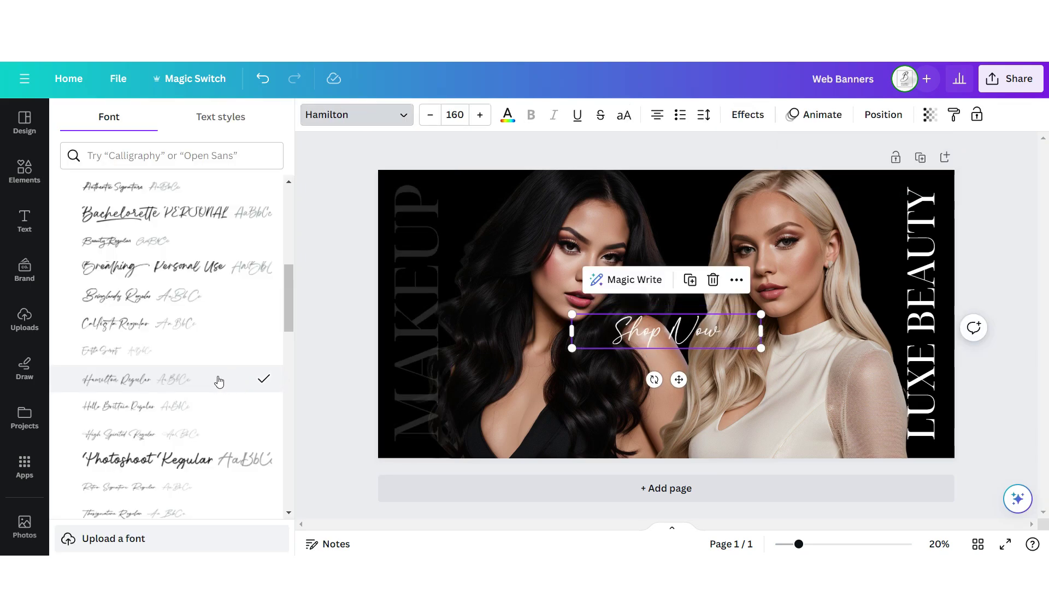
Step: Style Shop Now's effects and add UP TO 50% OFF in uppercase Noto Serif Display with Lift
click(735, 117)
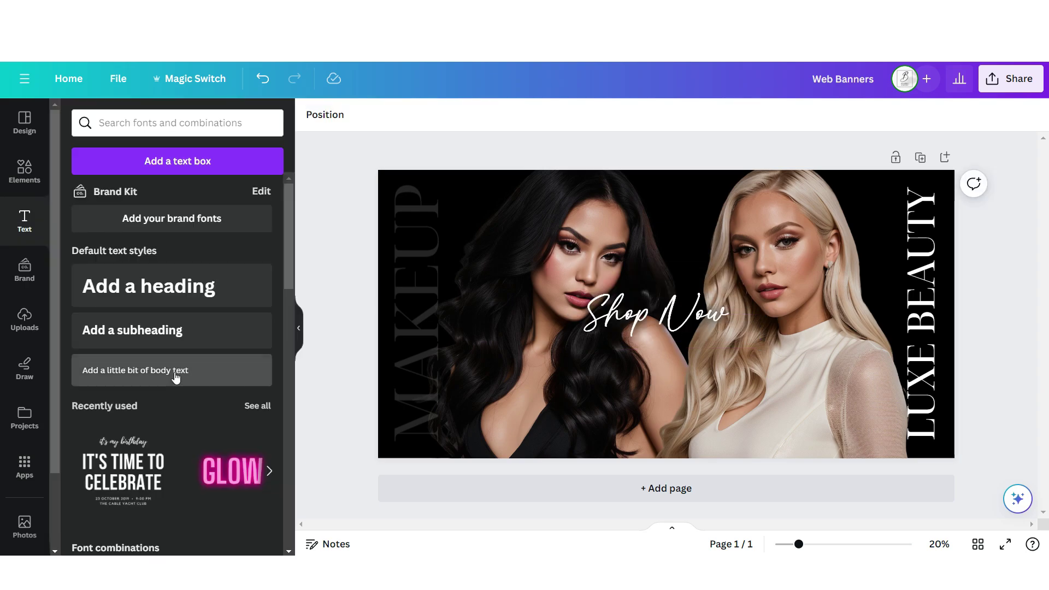
click(175, 372)
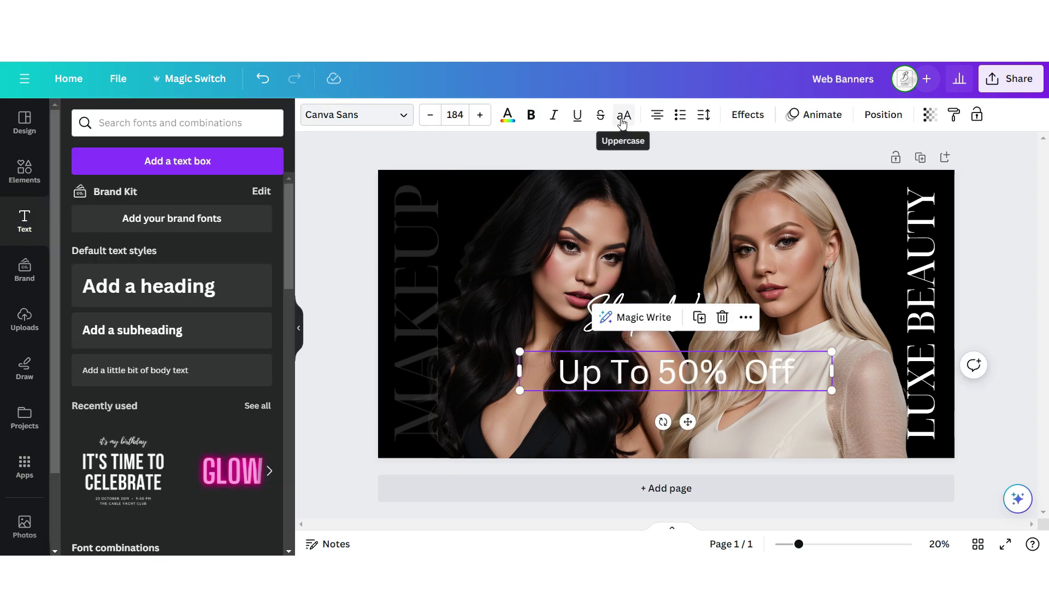
click(623, 116)
click(355, 115)
click(166, 337)
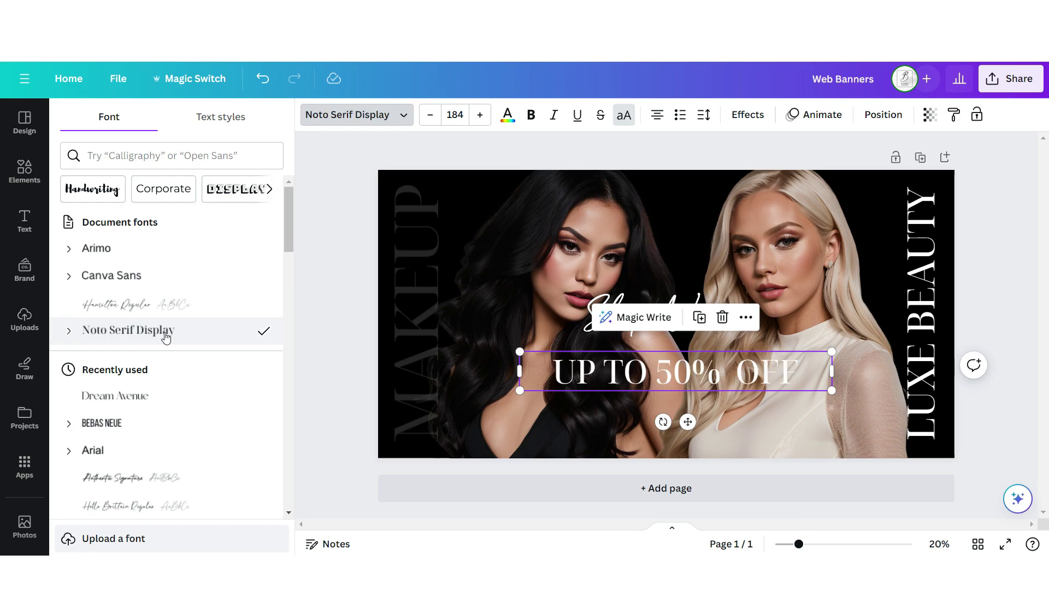
click(735, 115)
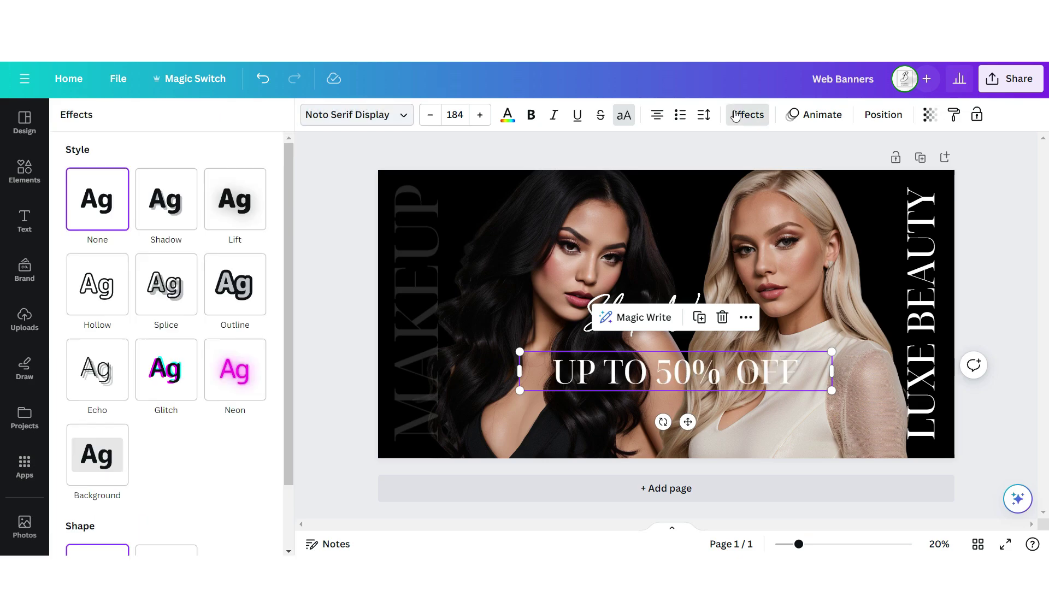
click(240, 208)
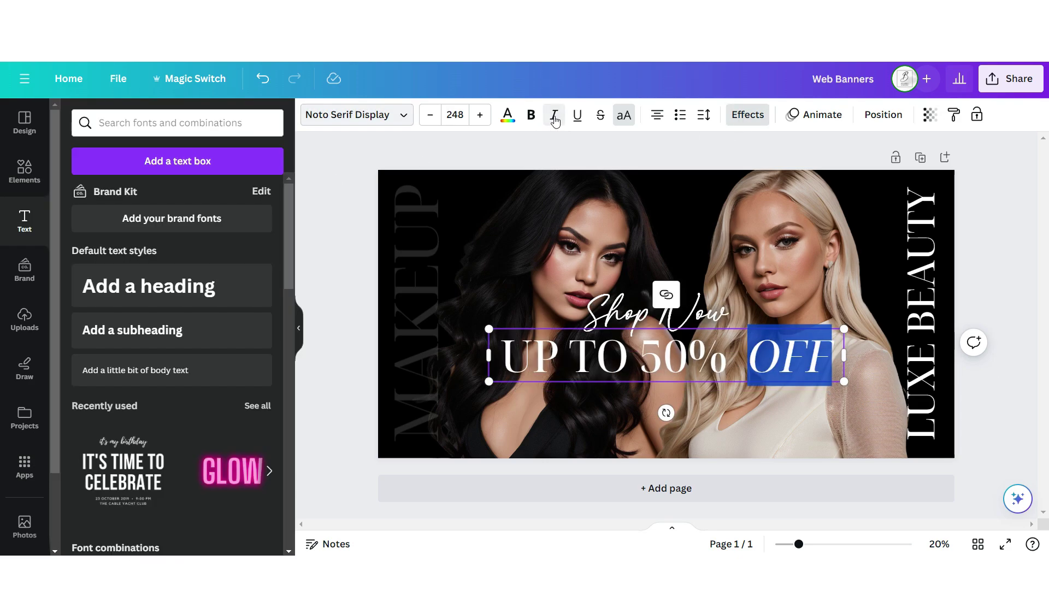
Step: Duplicate the sale line as a smaller SHOP THE COLLECTION beneath it
key(ctrl+d)
drag(779, 357, 816, 411)
drag(904, 431, 732, 404)
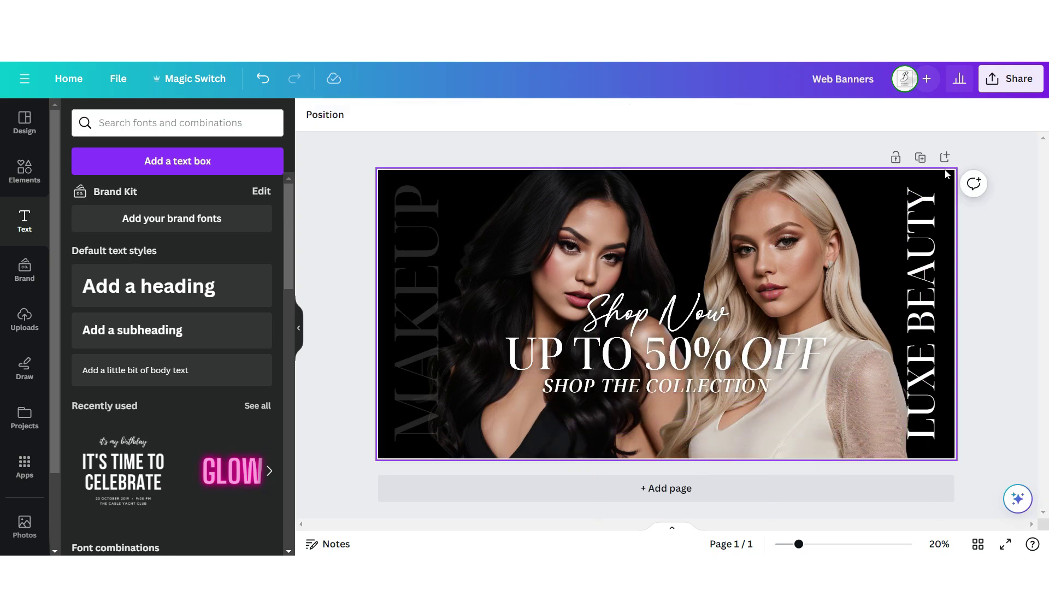
Step: Add a second page with an enlarged, semi-transparent faded circle graphic as a soft glow background
click(944, 157)
click(47, 181)
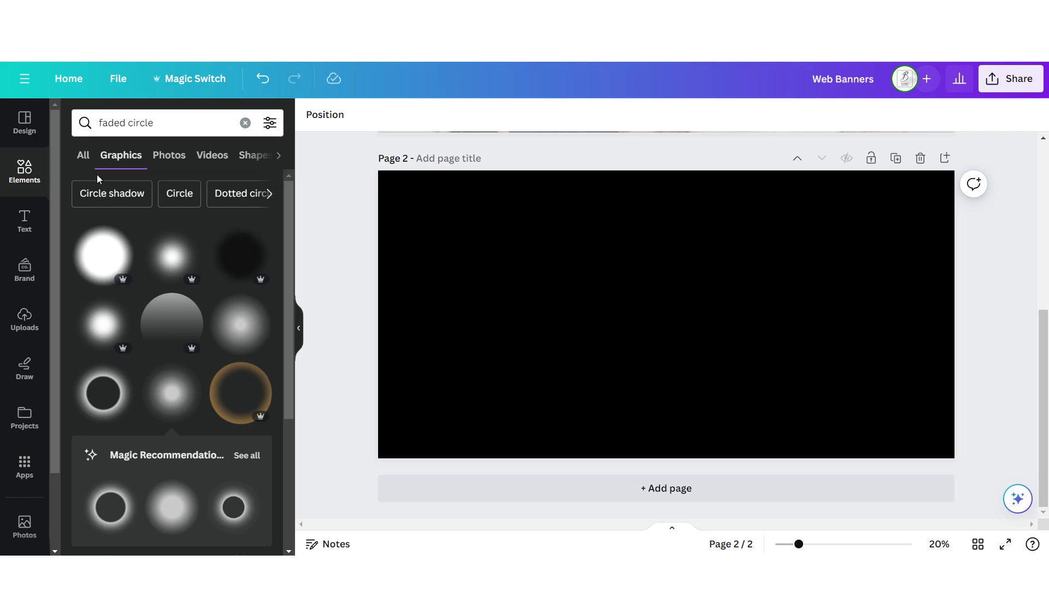
click(169, 403)
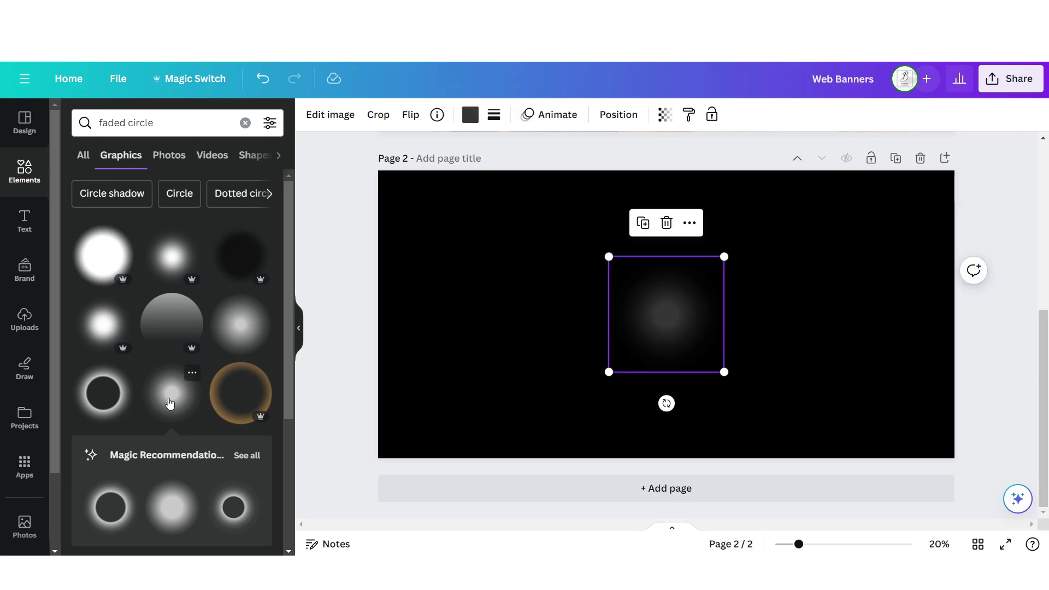
drag(666, 314, 575, 401)
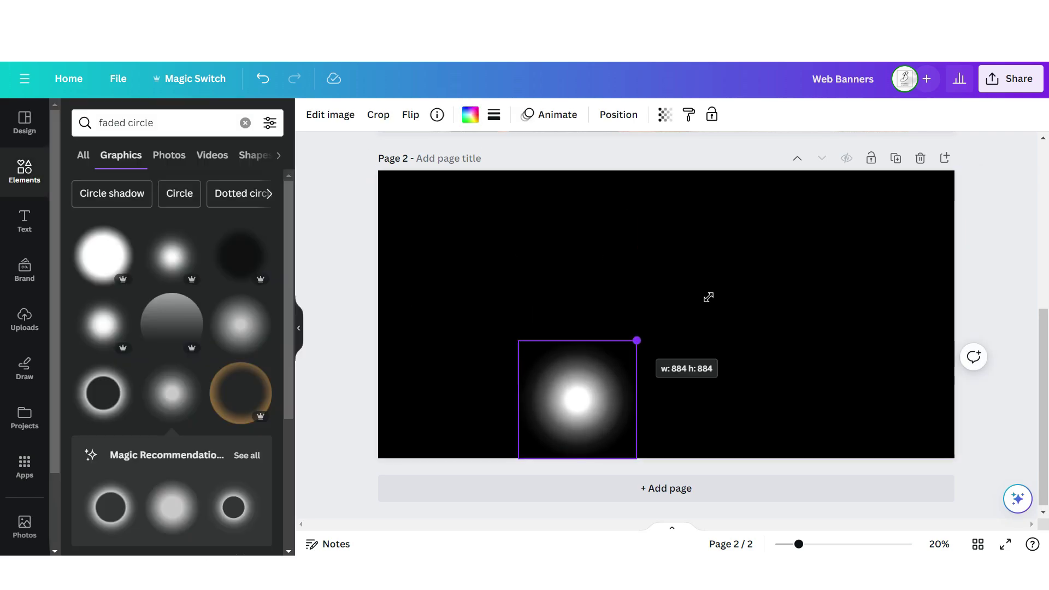
click(664, 114)
drag(810, 464, 833, 407)
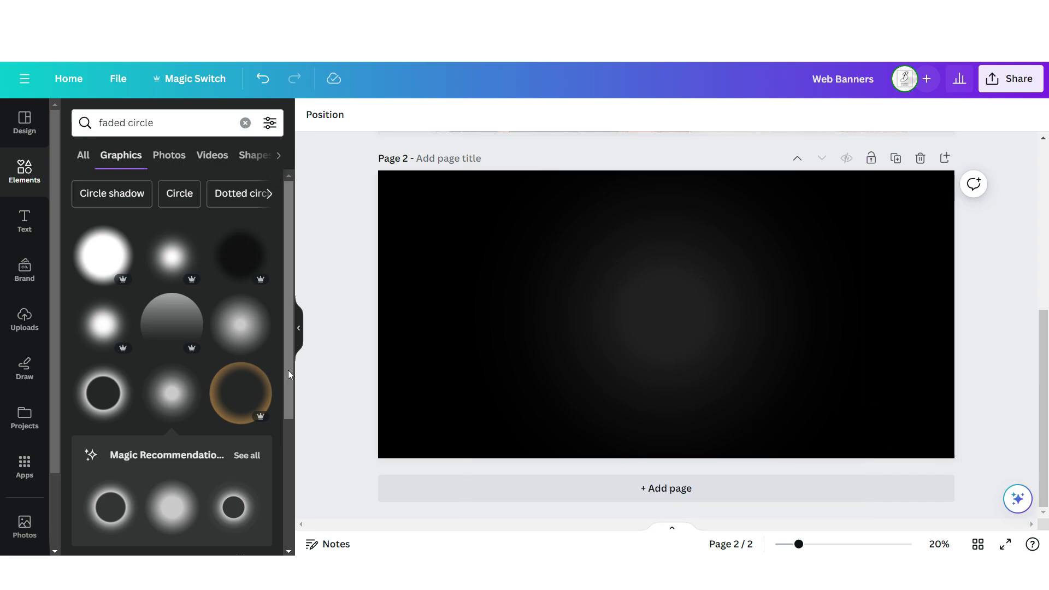
mouse_move(186, 402)
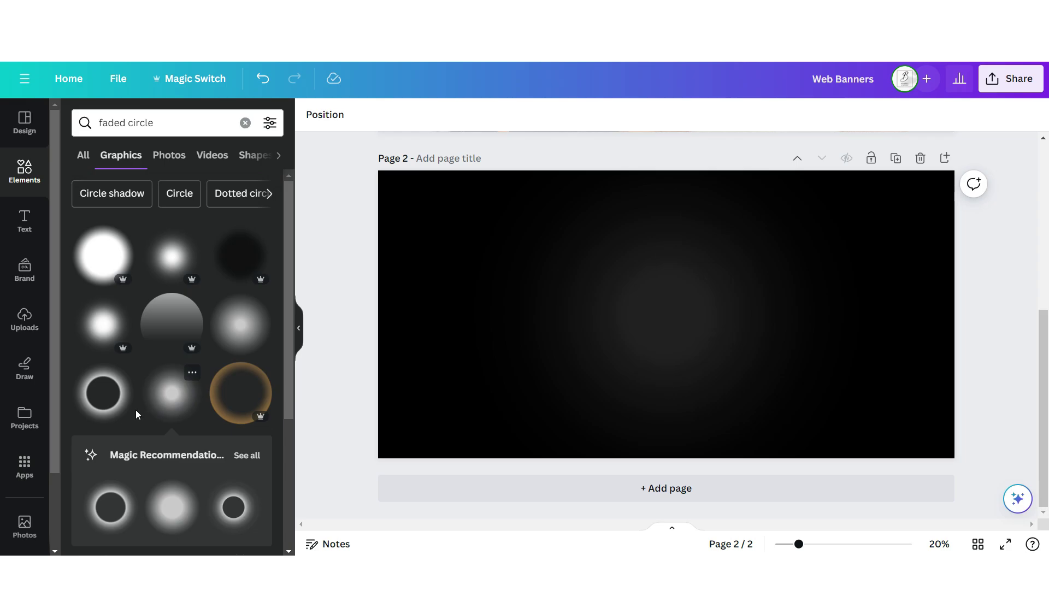
key(Escape)
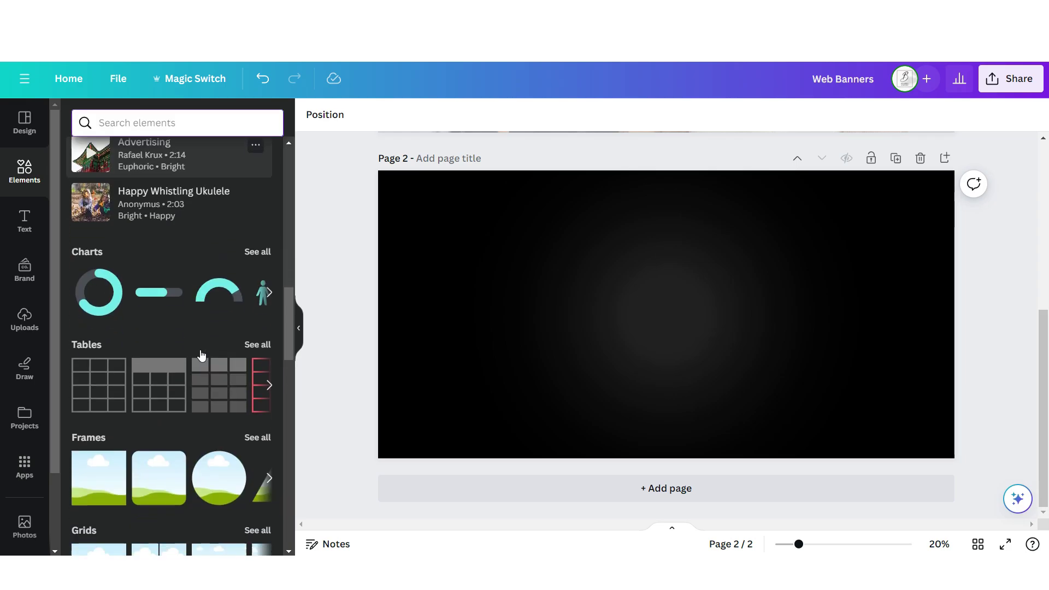
Step: Add three photo frames, sending a tilted one behind, and drop the model portrait into the middle
click(87, 480)
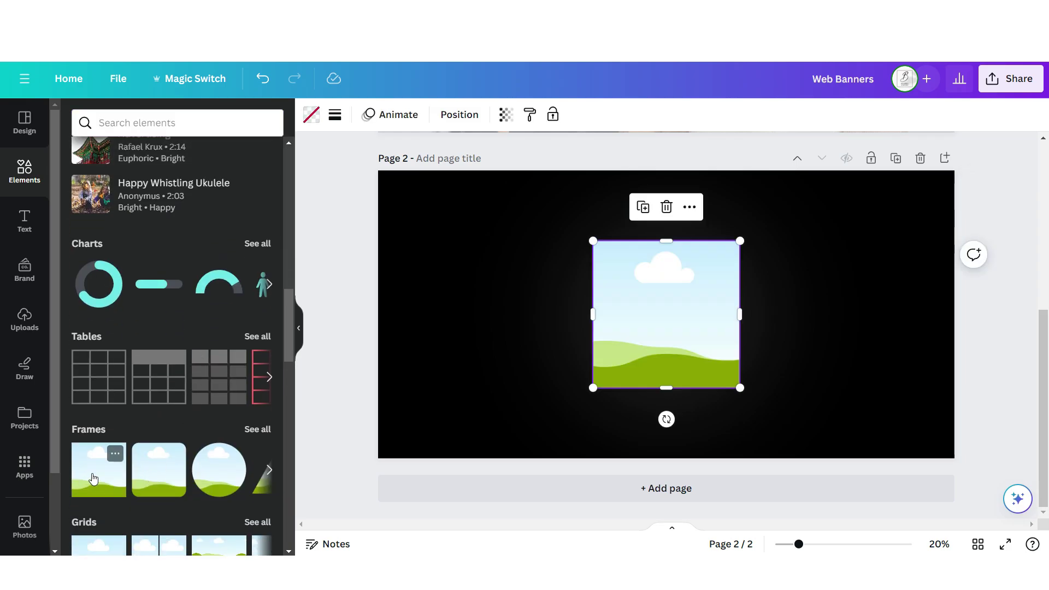
click(640, 362)
drag(662, 309, 596, 240)
click(458, 115)
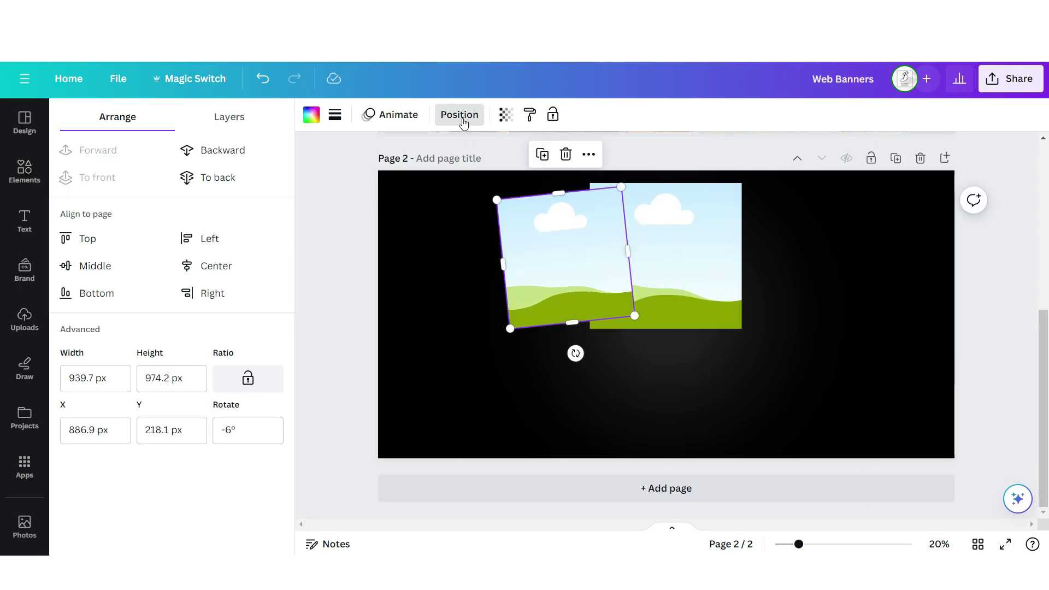
click(266, 160)
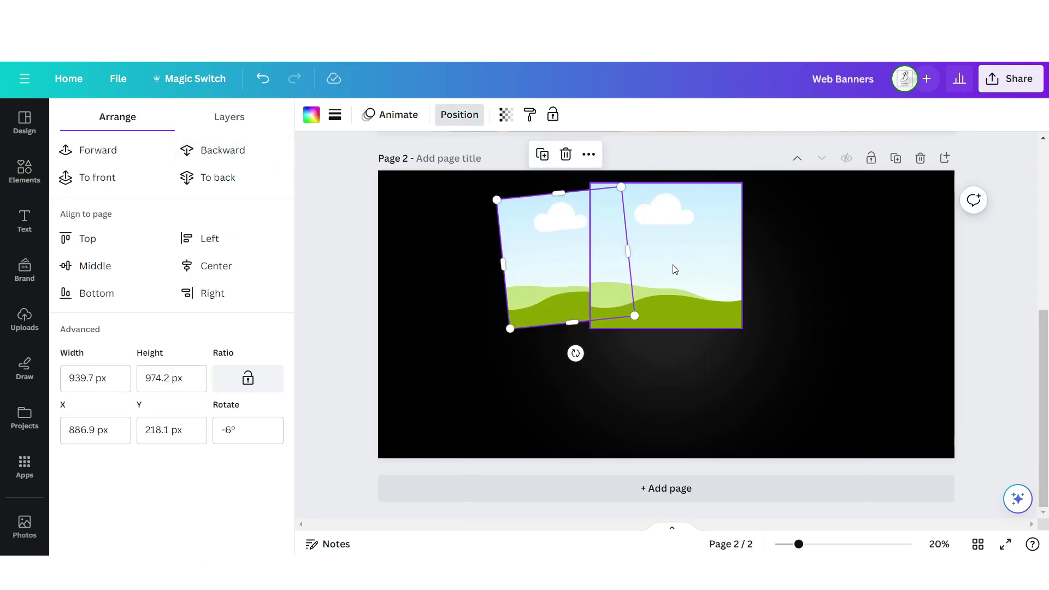
drag(680, 263, 784, 285)
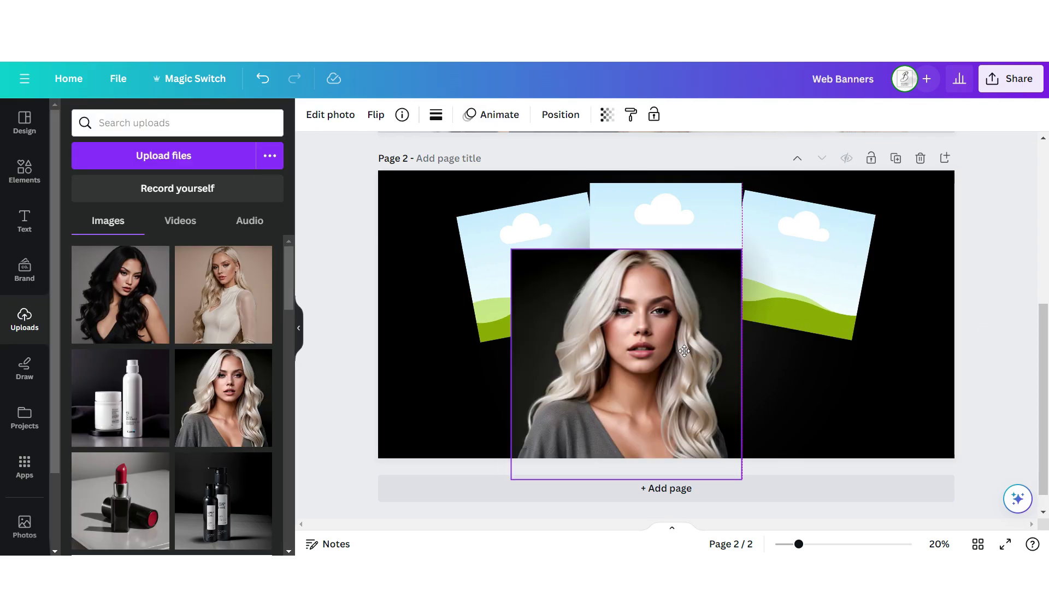
drag(628, 328, 666, 257)
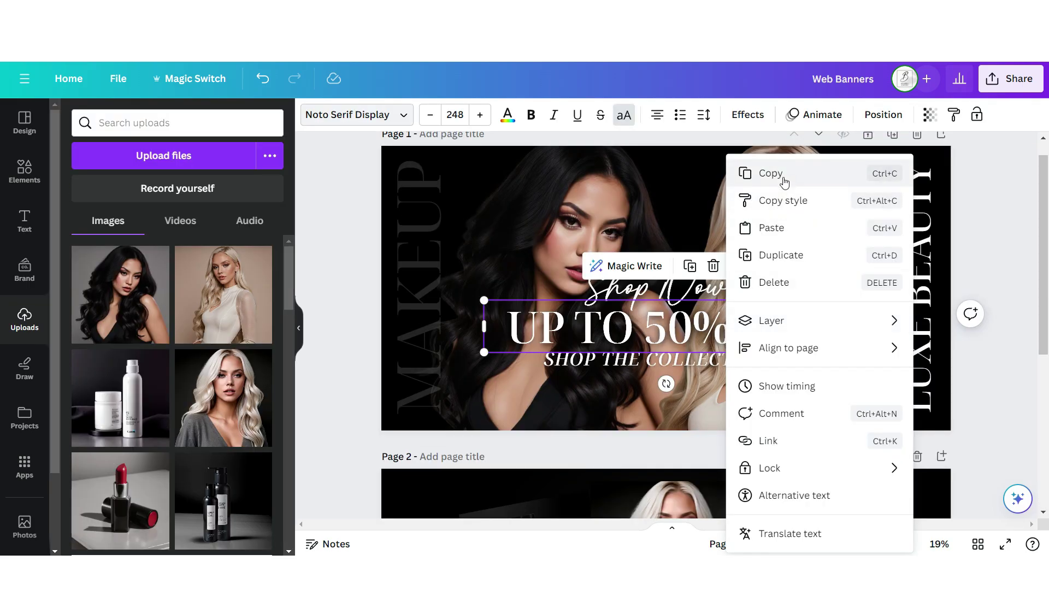
Step: Paste the sale text onto page 2 as SHOP OUR BESTSELLERS, then add a blank third page
click(781, 175)
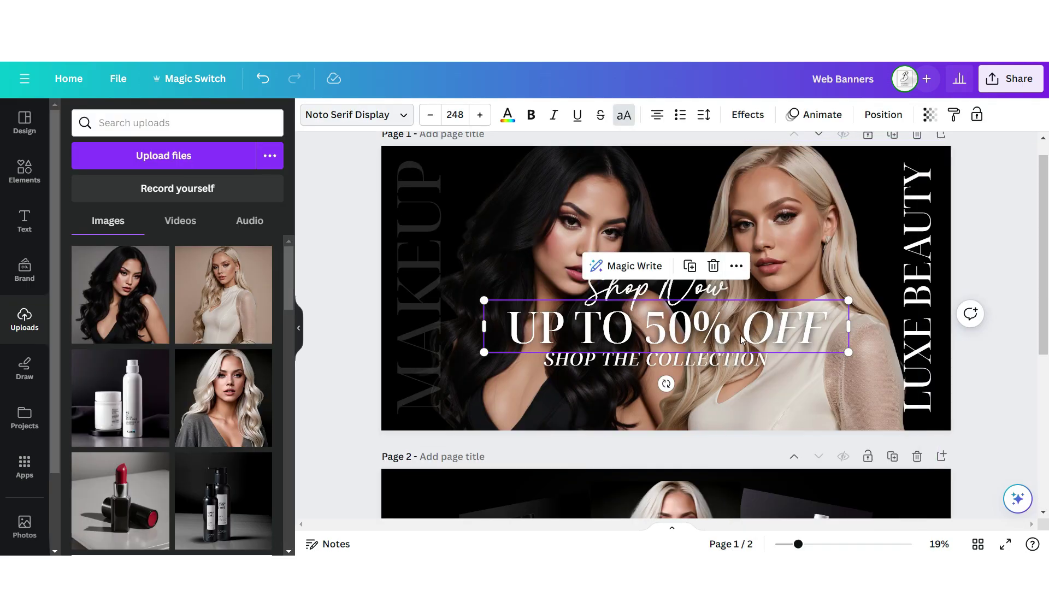
scroll(764, 382, down, 5)
key(ctrl+v)
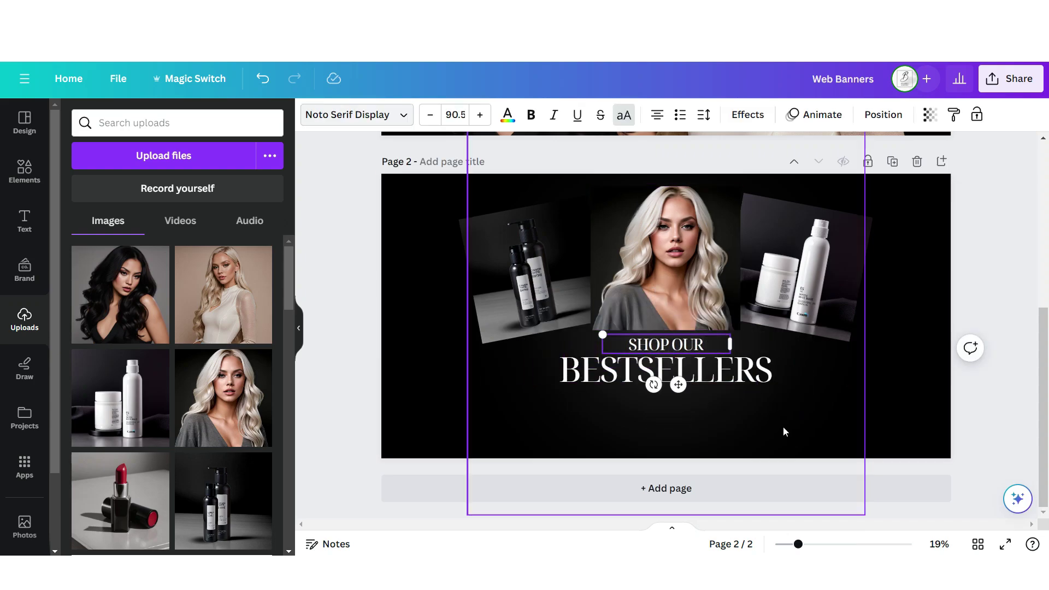
drag(664, 345, 638, 397)
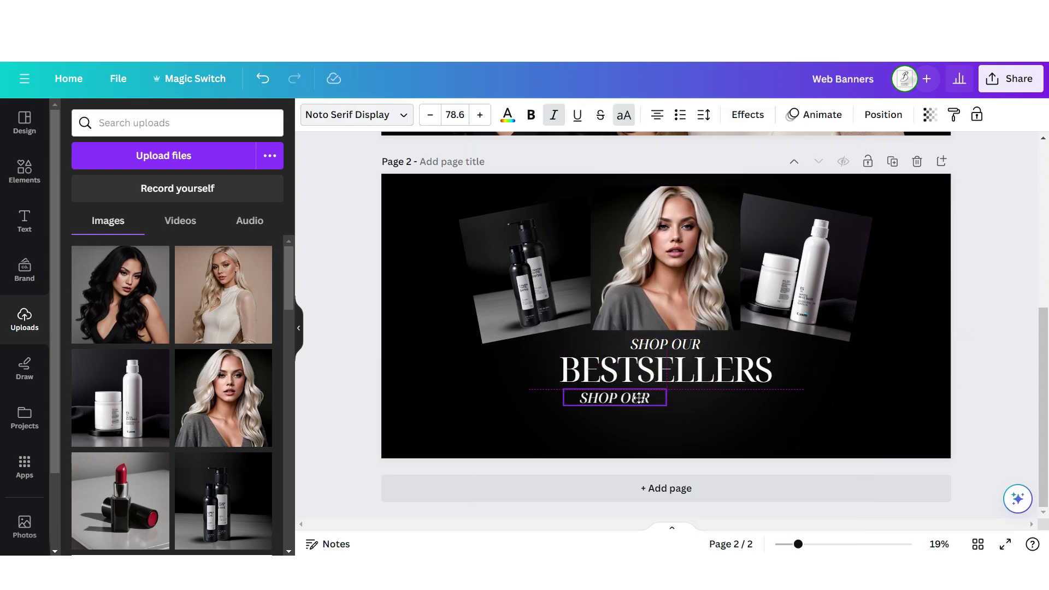
click(923, 200)
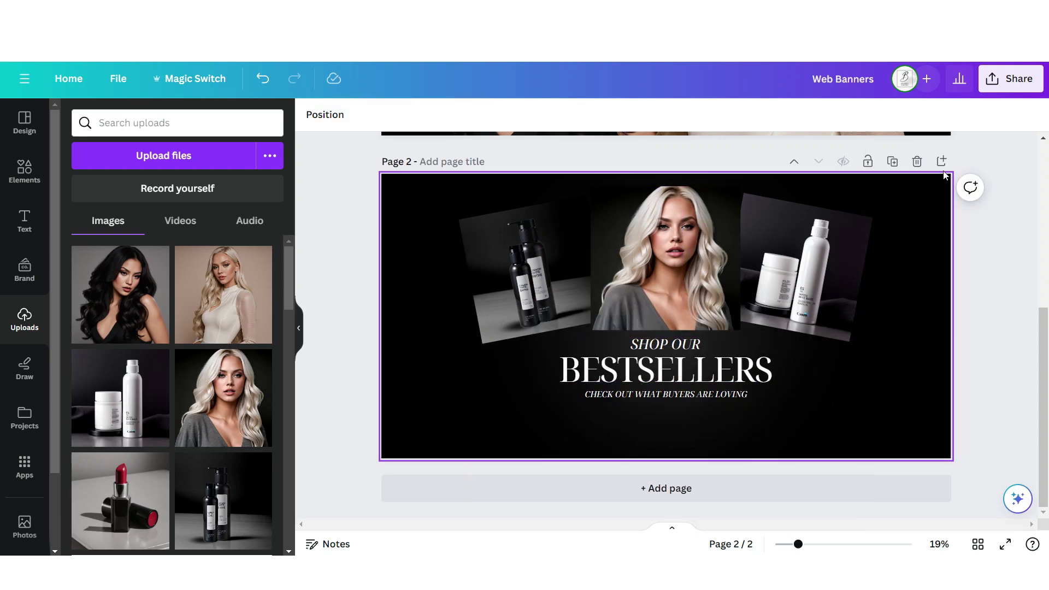
click(941, 161)
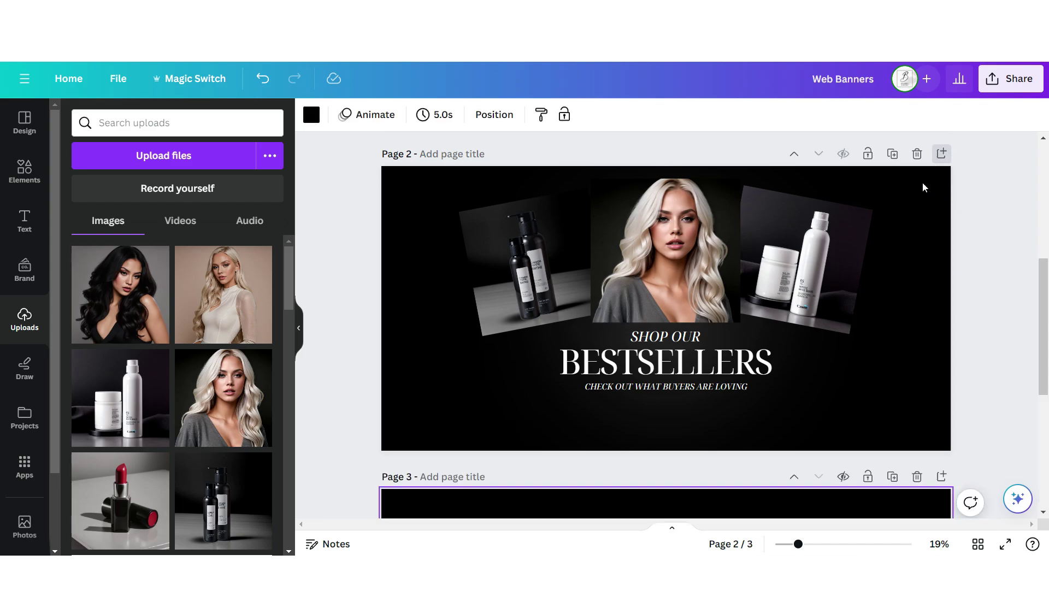
Step: Copy page 2's glow background onto page 3
right_click(742, 200)
click(781, 208)
scroll(779, 360, down, 5)
key(ctrl+v)
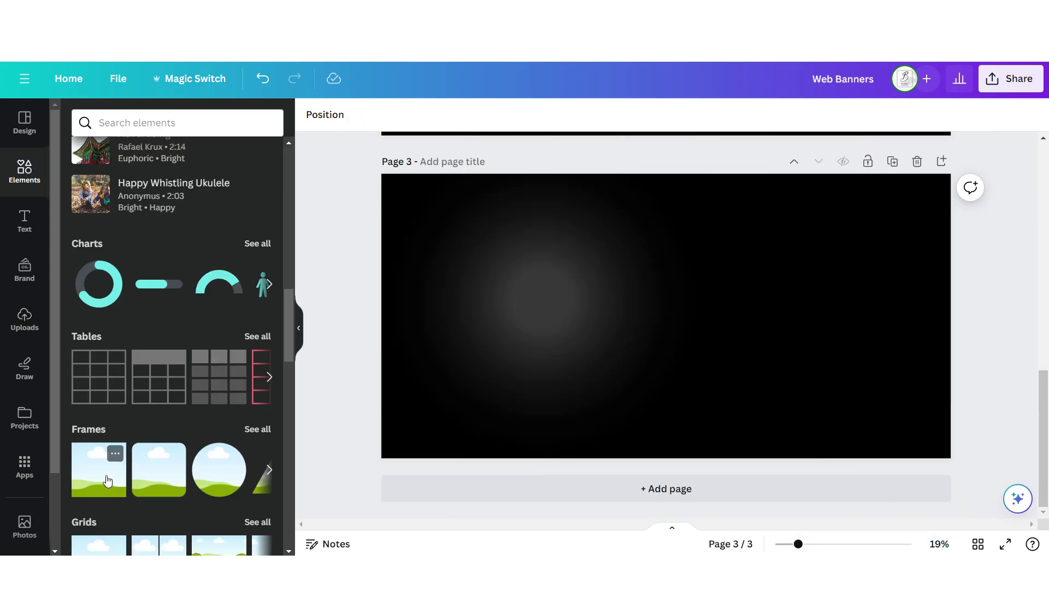
Step: Add a large photo frame on the right of page 3 holding the model photo
click(107, 481)
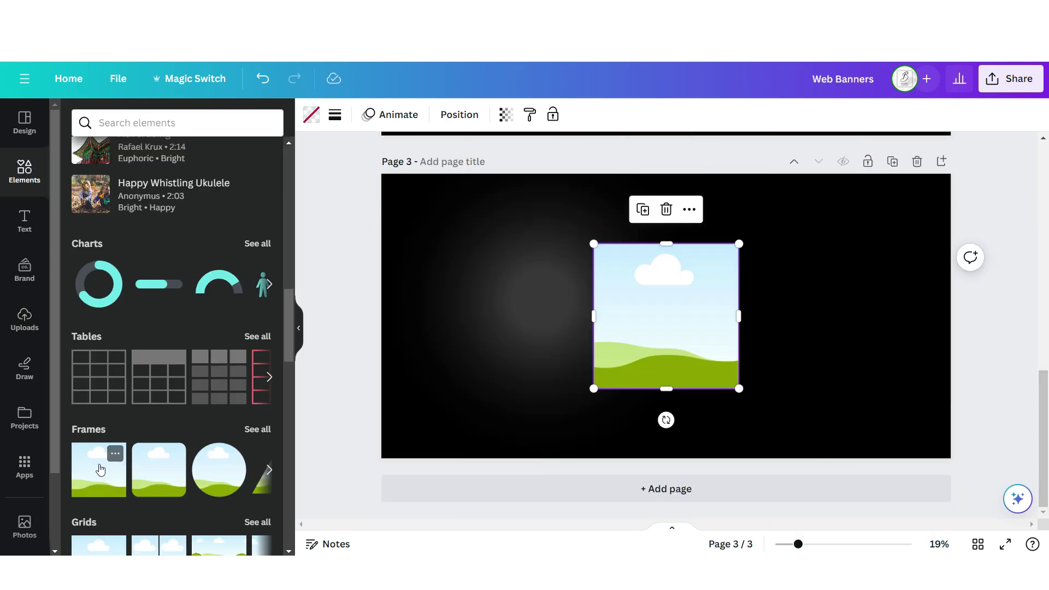
drag(670, 293, 696, 269)
drag(765, 363, 892, 428)
drag(687, 195, 838, 328)
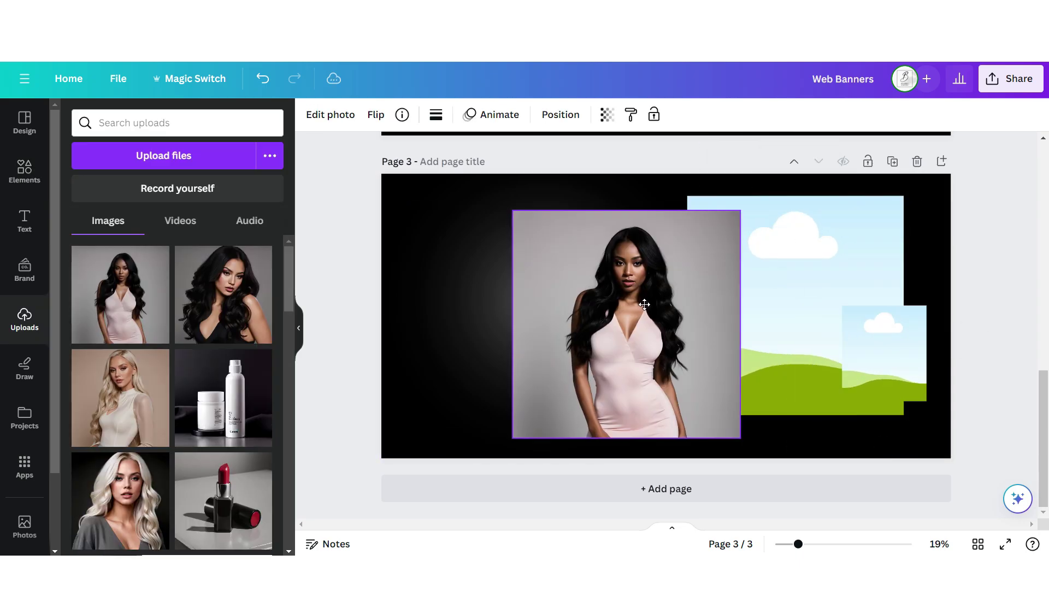
drag(658, 304, 764, 306)
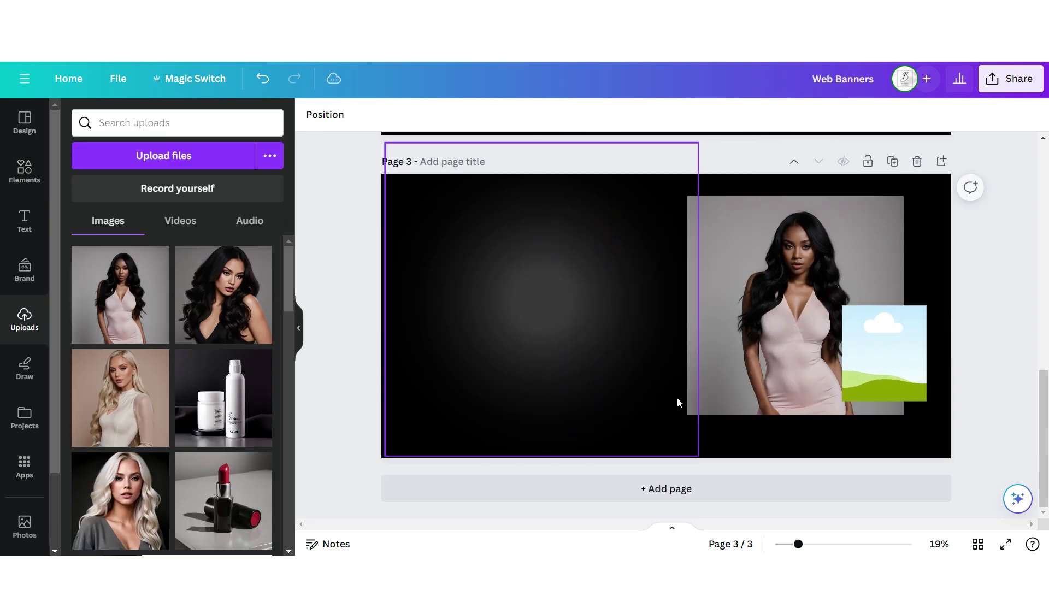
Step: Add a Hamilton script 'Shop' and paste the serif heading text onto page 3
click(129, 371)
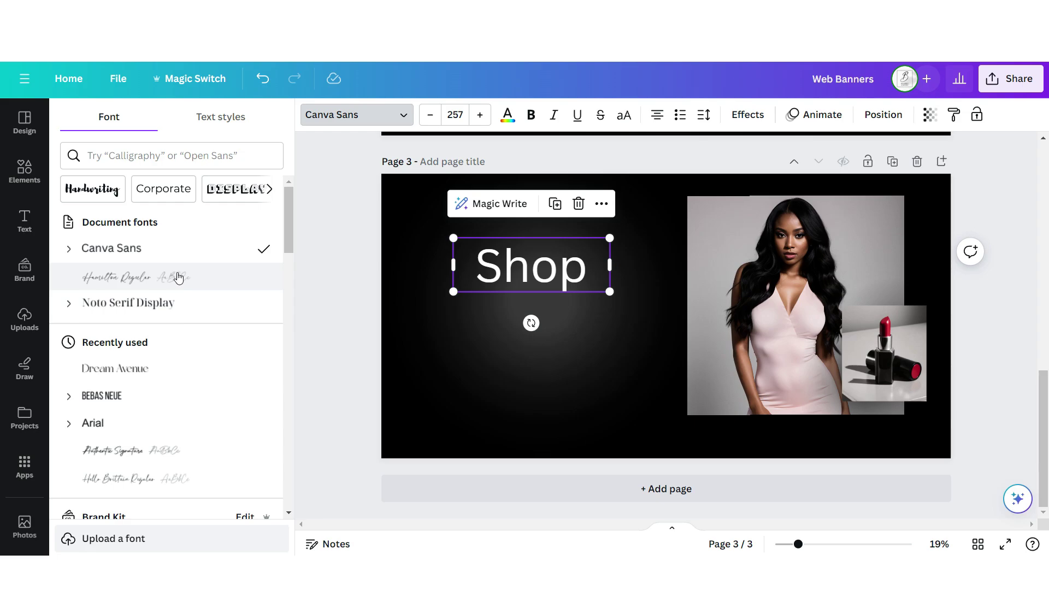
click(170, 277)
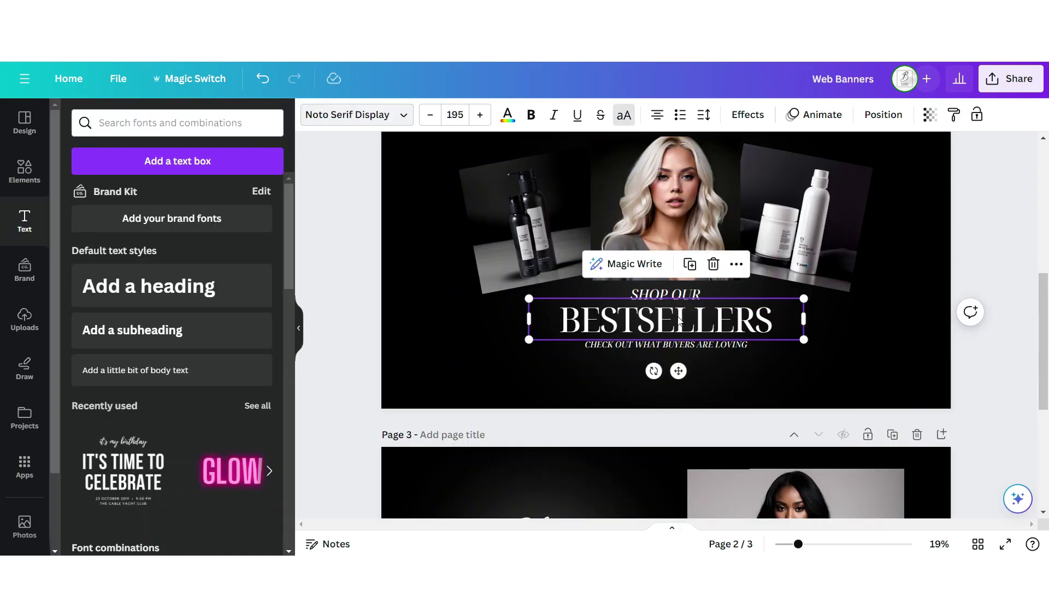
scroll(679, 321, down, 5)
key(ctrl+v)
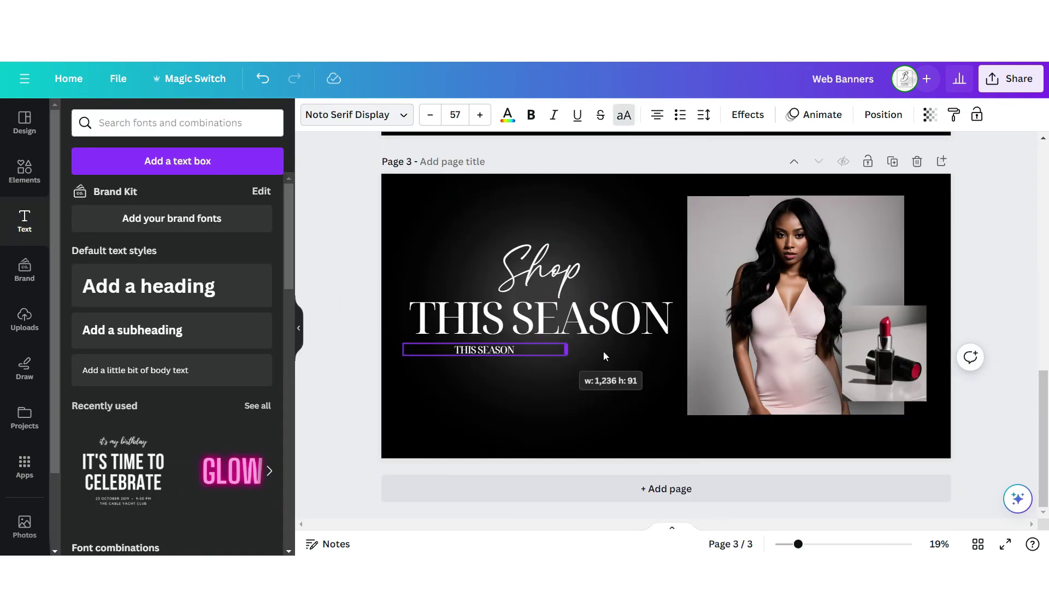
drag(797, 544, 778, 544)
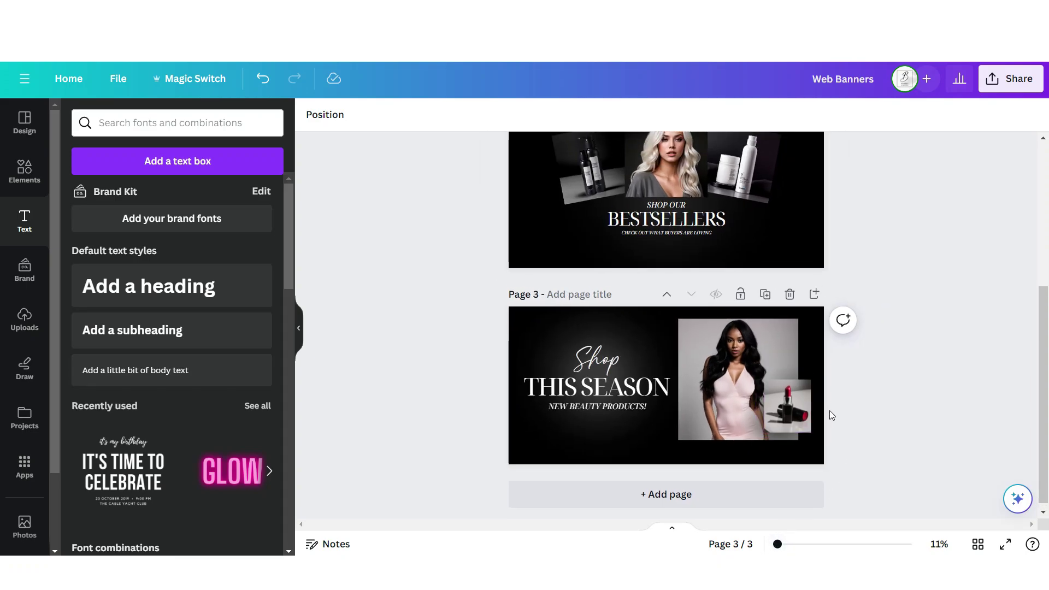
scroll(829, 411, up, 5)
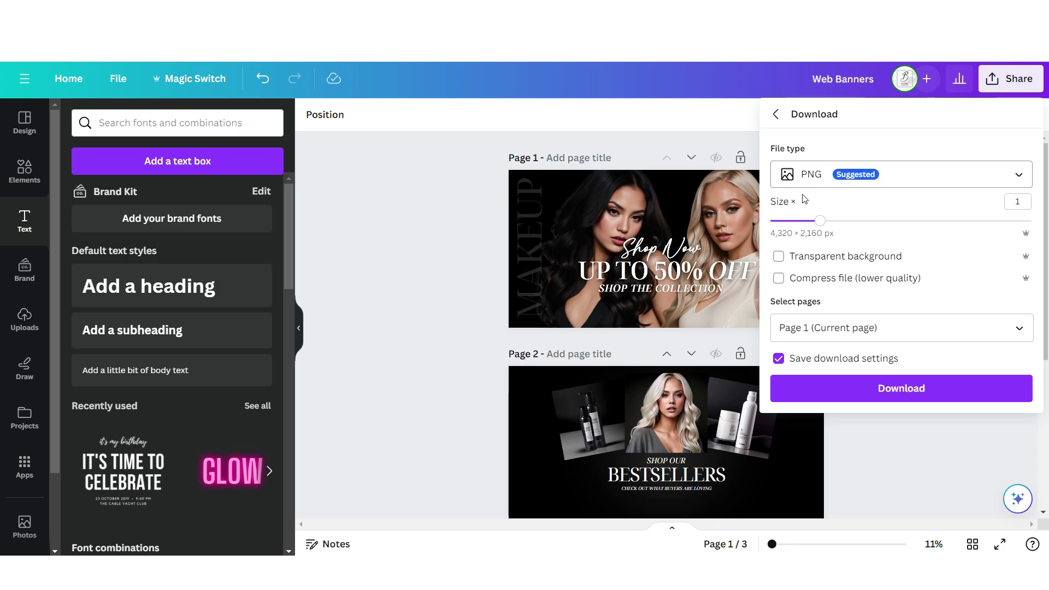
Step: Download the Canva banner as PNG and set the 50% off banner as the first slide's image
click(900, 387)
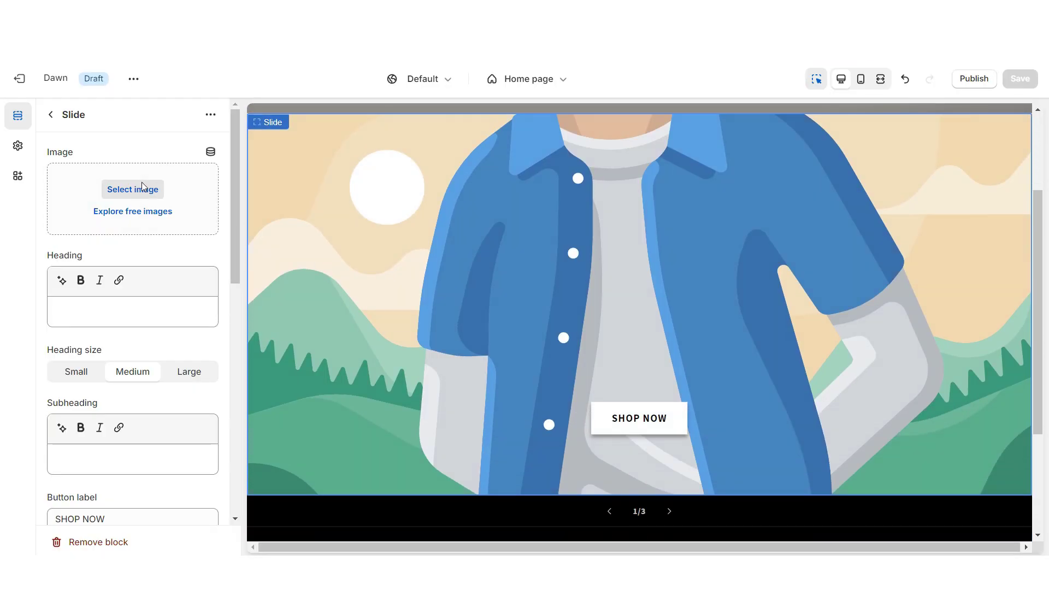
click(143, 187)
click(516, 290)
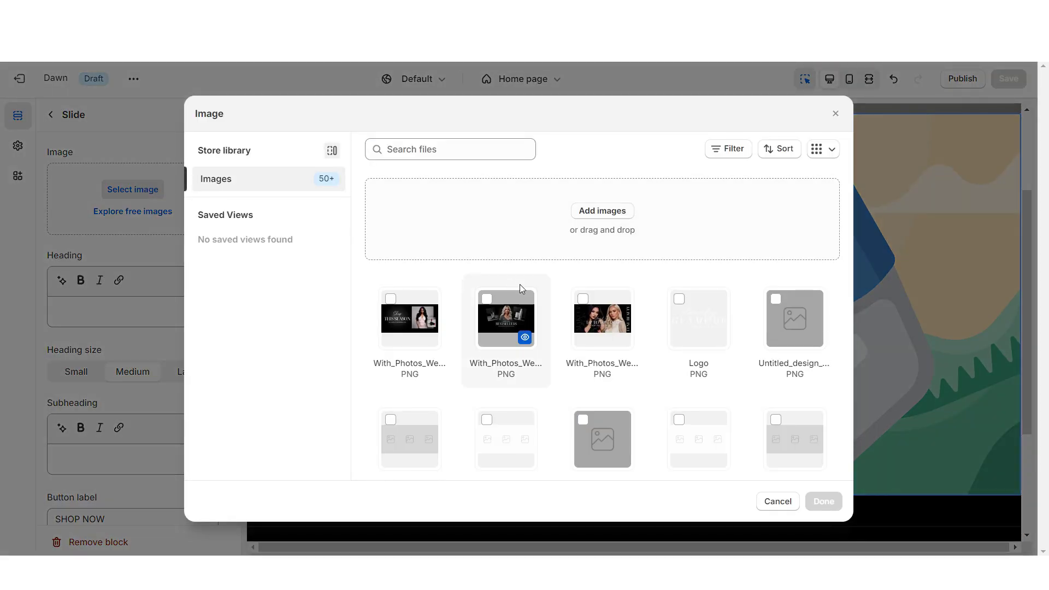
click(822, 498)
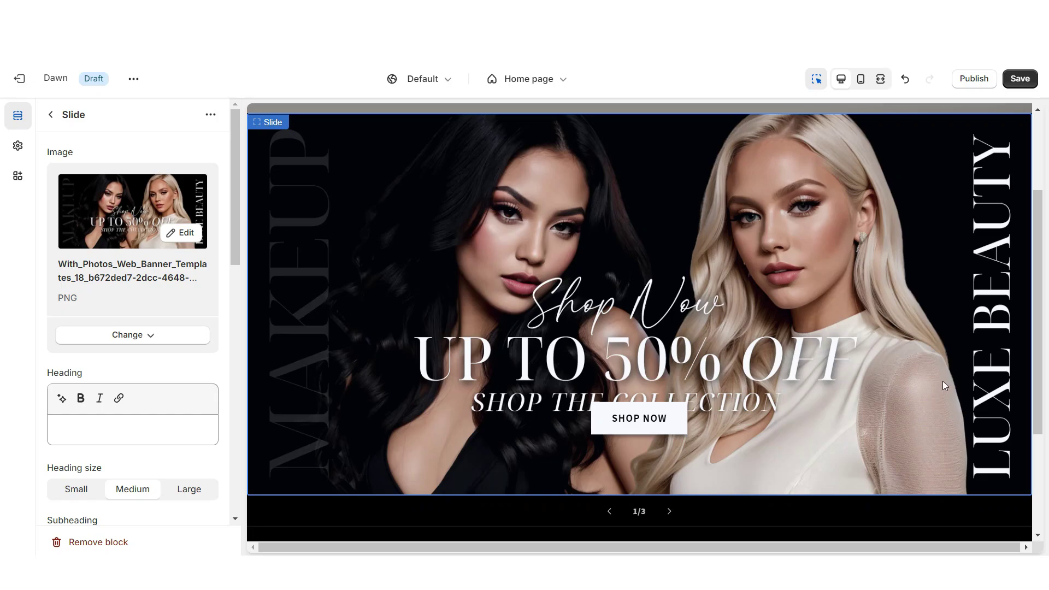
Step: Set the slideshow's slide height to Adapt to first image and save
click(942, 381)
click(61, 219)
click(90, 242)
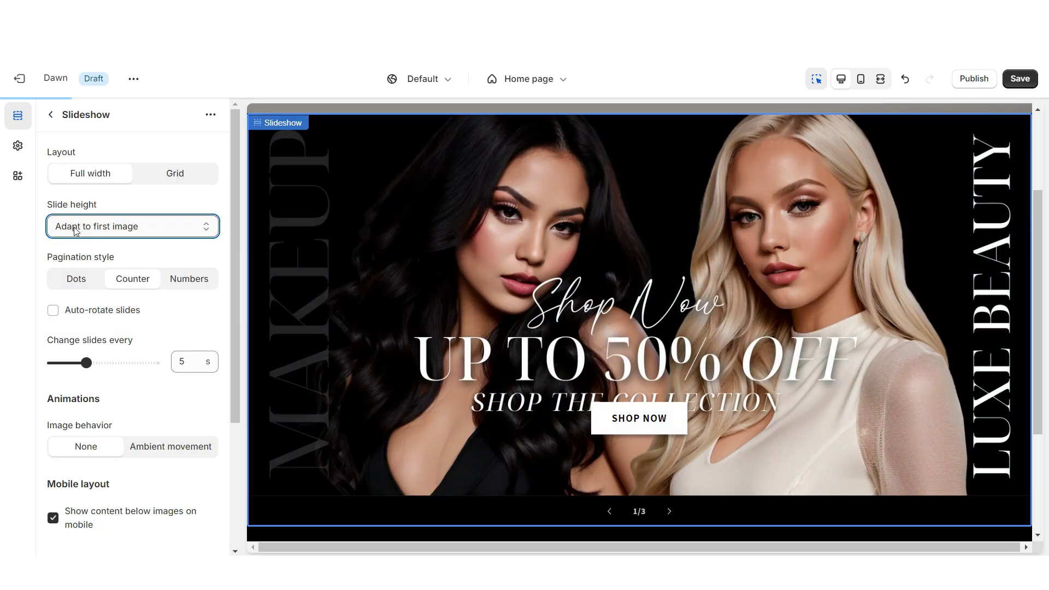
scroll(105, 191, down, 1)
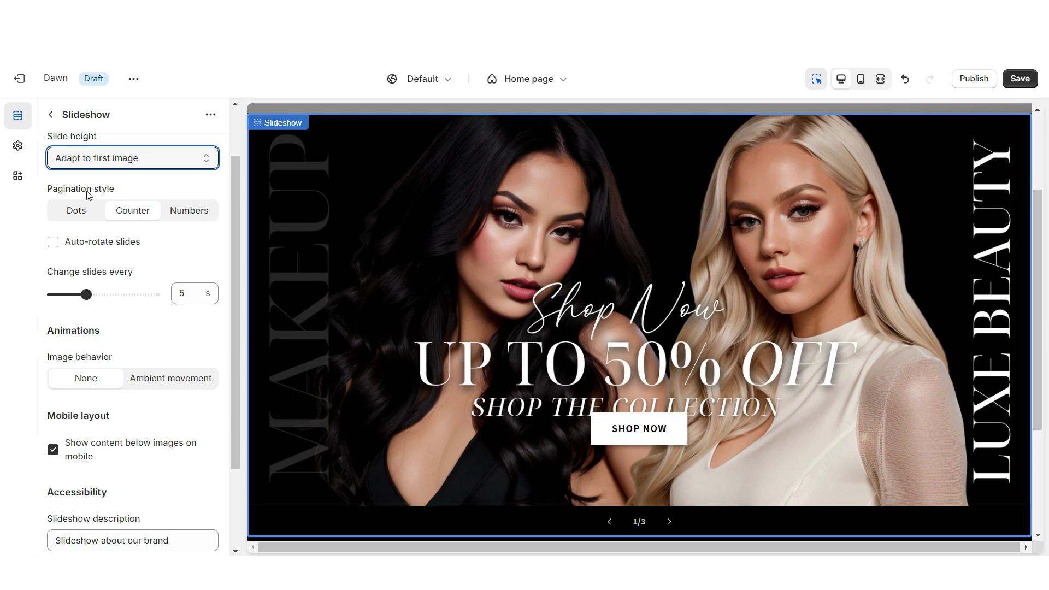
key(ctrl+s)
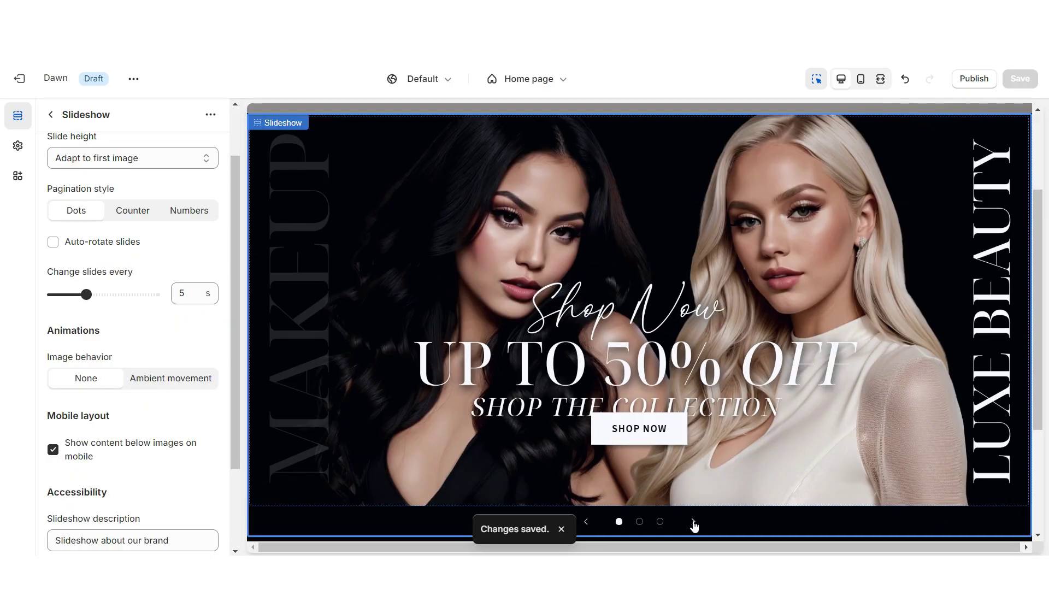
Step: Preview the next slide and view the storefront full screen
click(693, 522)
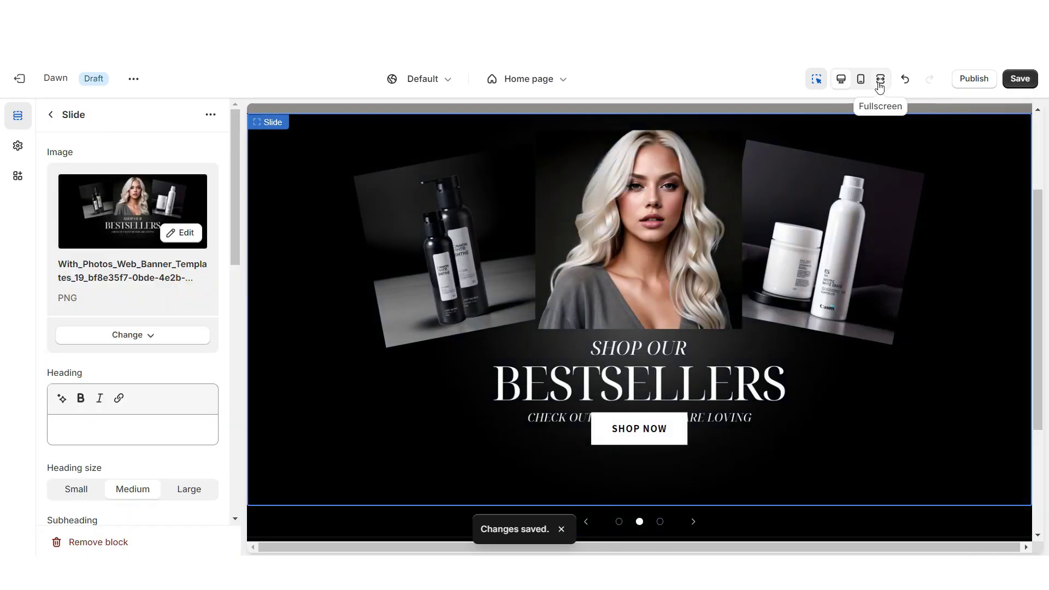
click(880, 79)
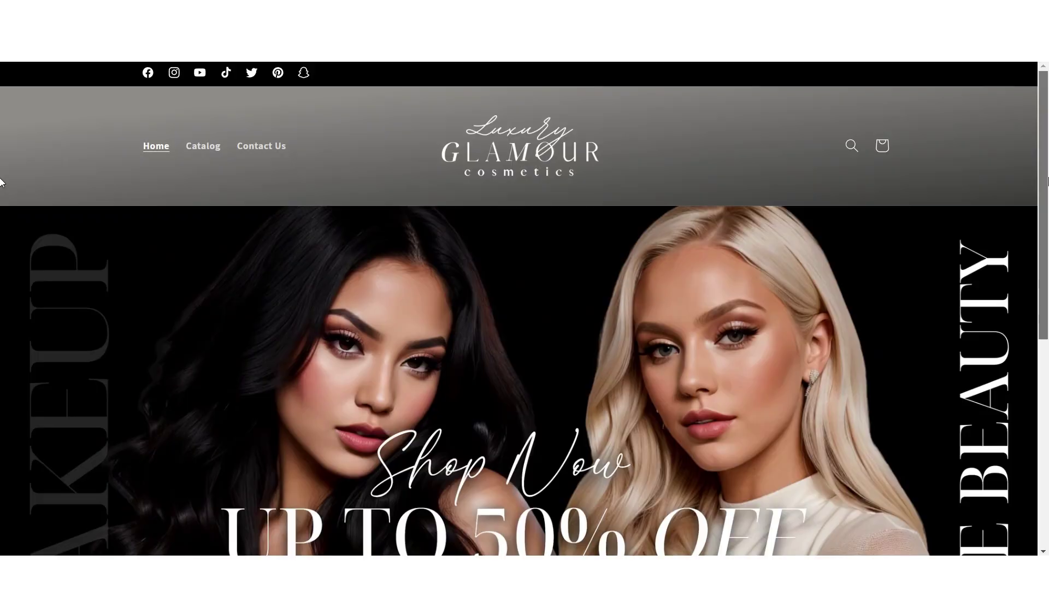
scroll(2, 239, down, 2)
scroll(2, 239, down, 2)
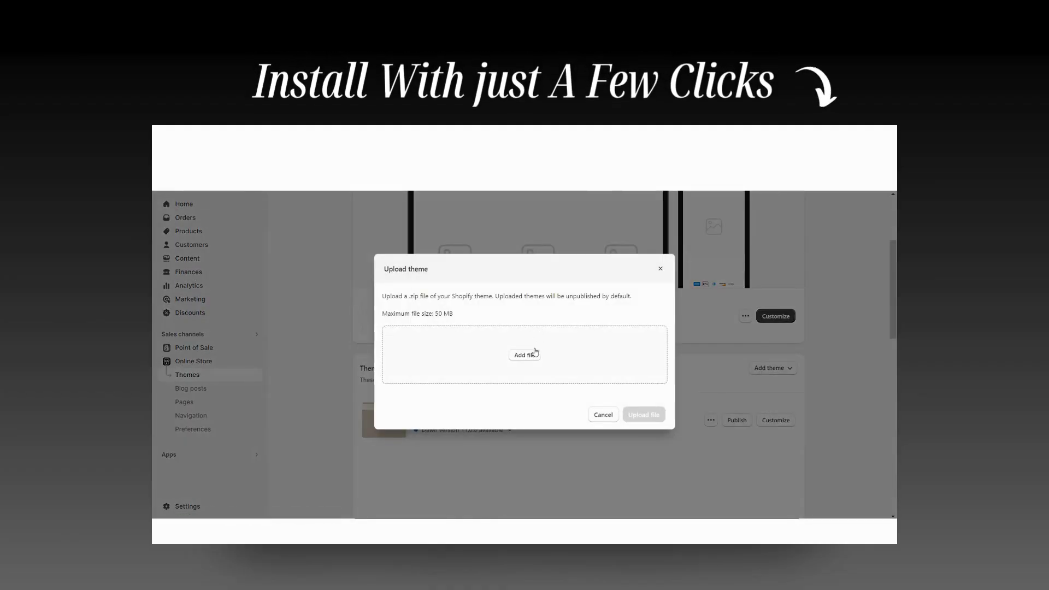
Step: Leave the full-screen preview and return to the Dawn theme editor's Home page
click(574, 497)
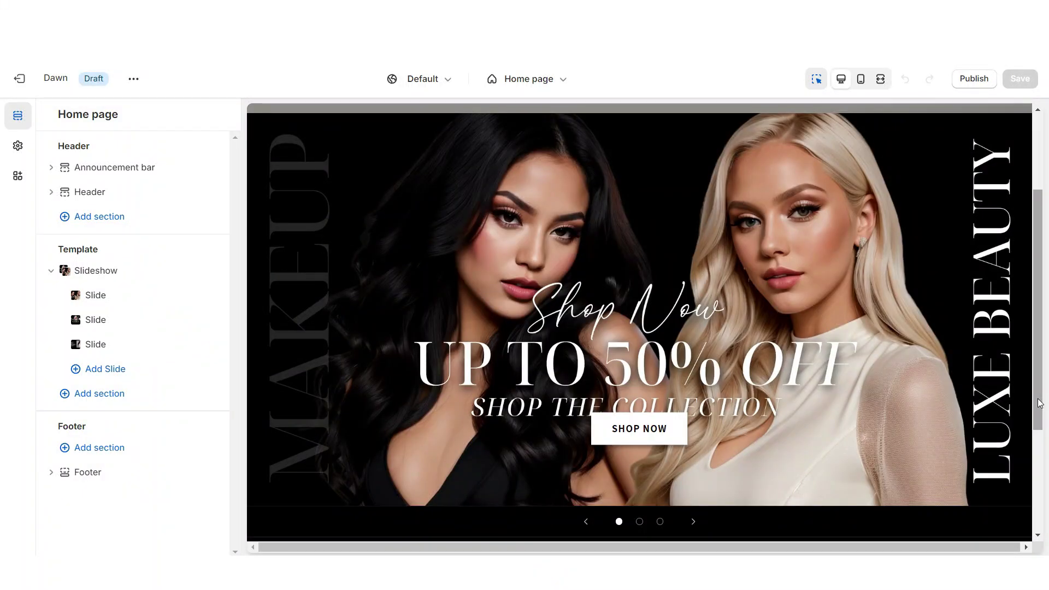
Step: Add a Collection list below the slideshow, deleting its 'Collections' heading and enabling mobile swipe
scroll(1039, 403, down, 3)
click(555, 343)
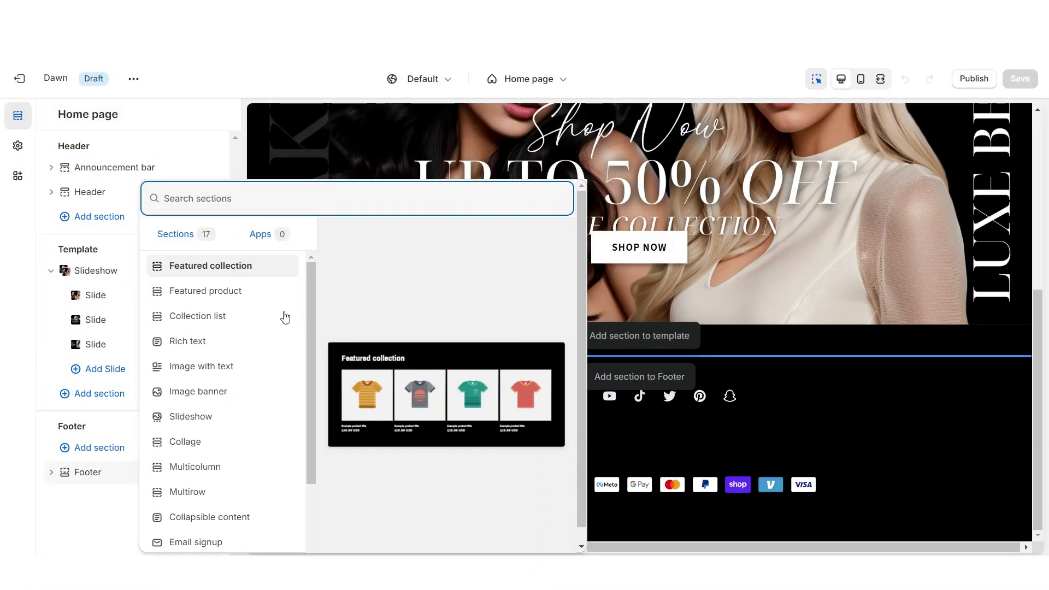
click(222, 315)
double_click(108, 214)
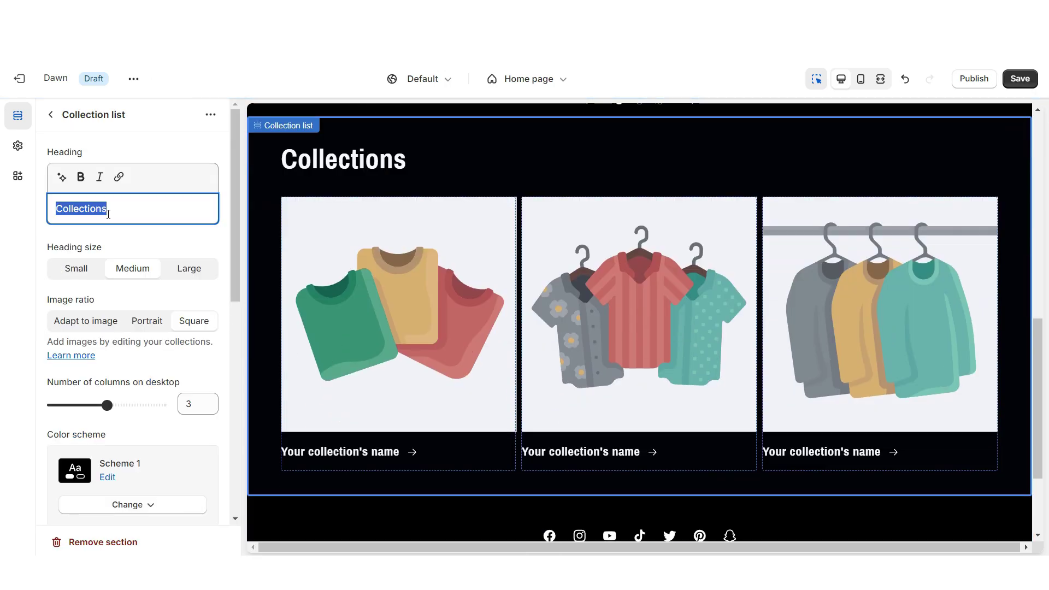
key(BackSpace)
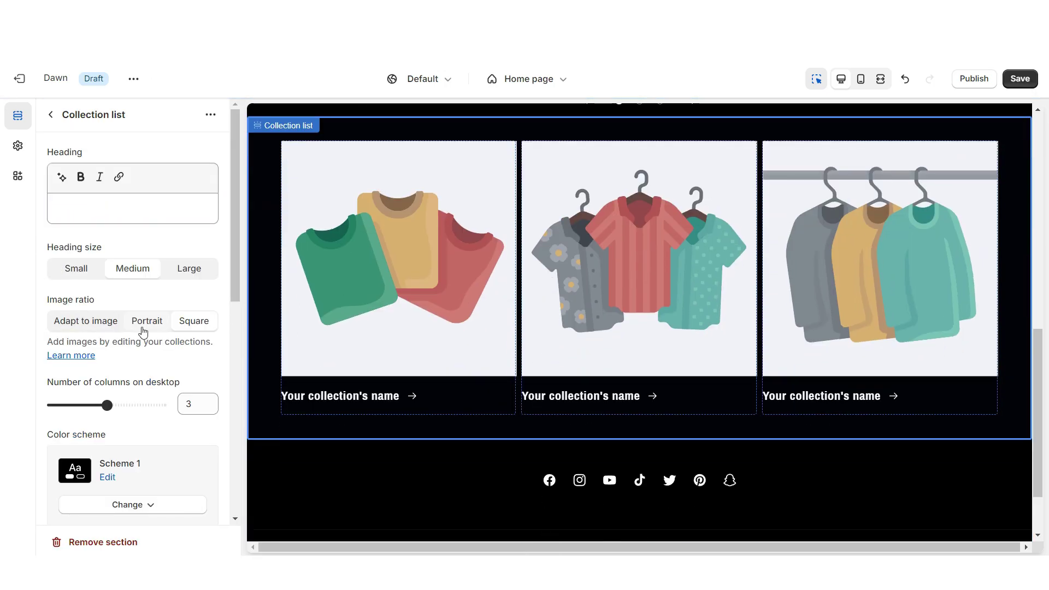
scroll(140, 322, down, 5)
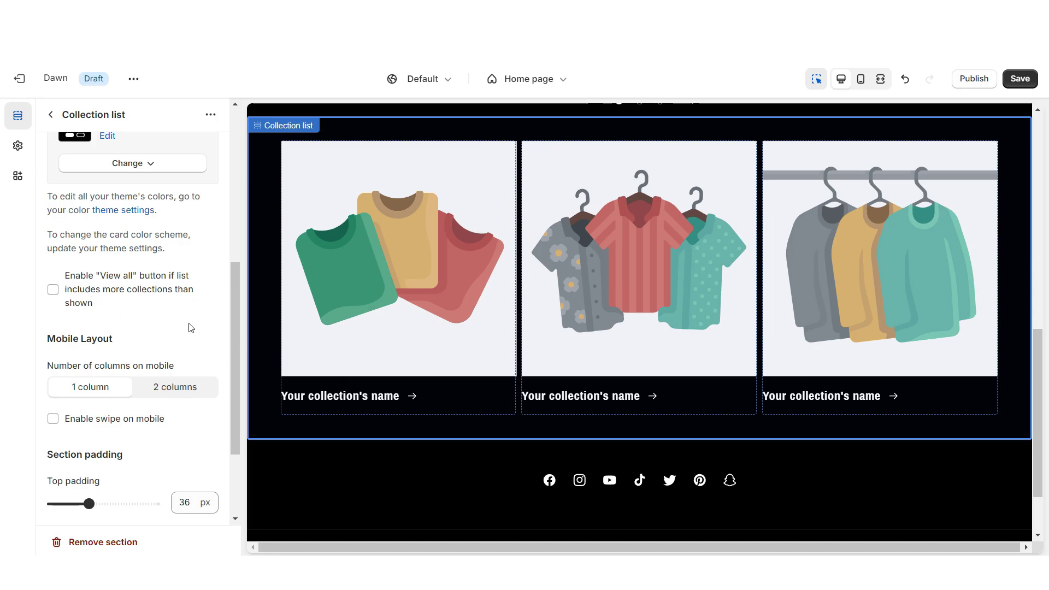
scroll(195, 336, down, 1)
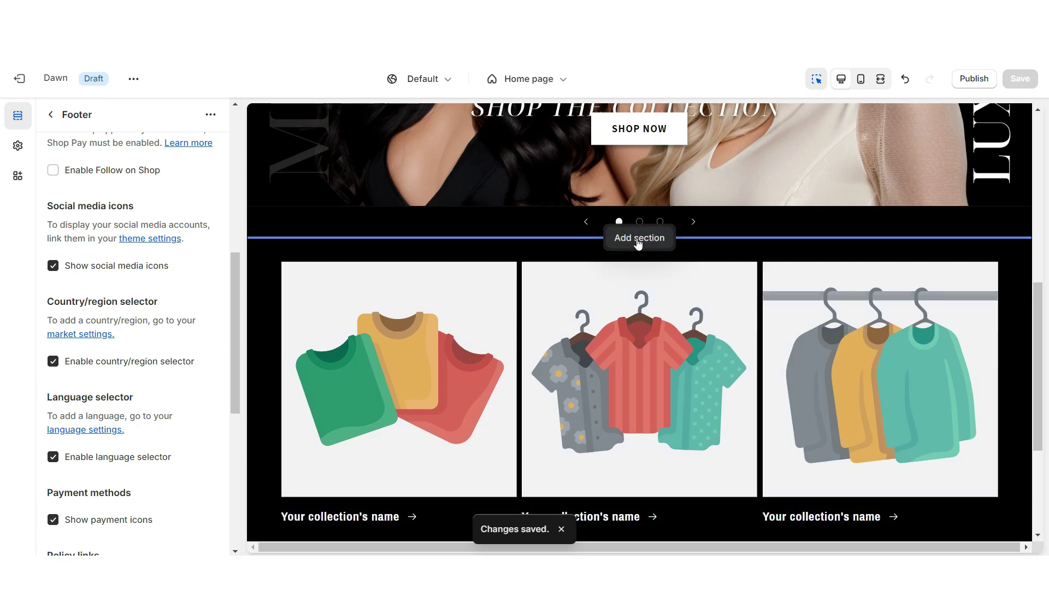
click(636, 238)
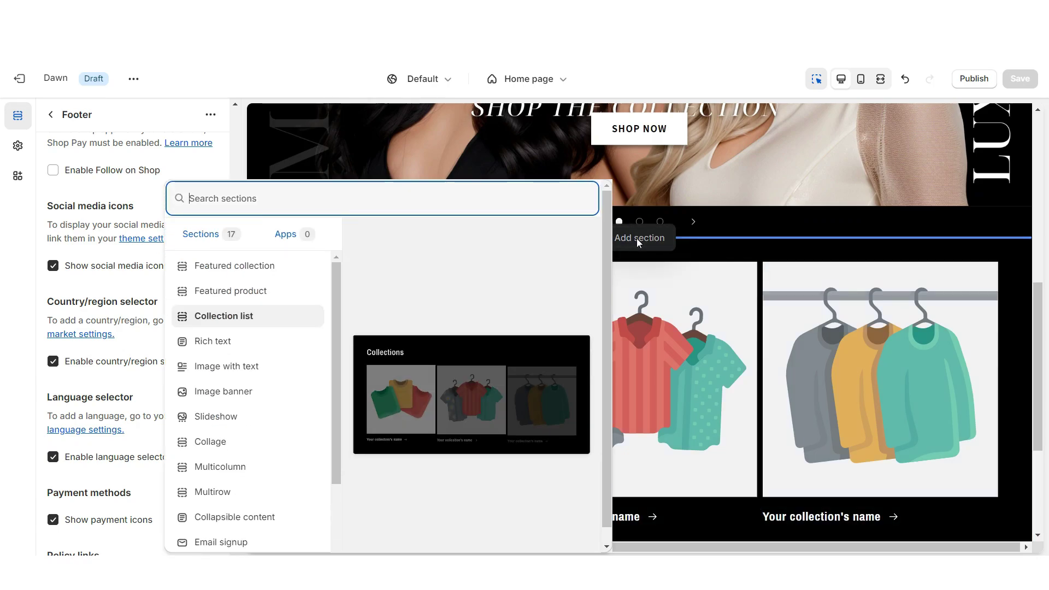
Step: Add a Rich text section without Text and Button blocks, headed SHOP OUR CATEGORIES
click(252, 343)
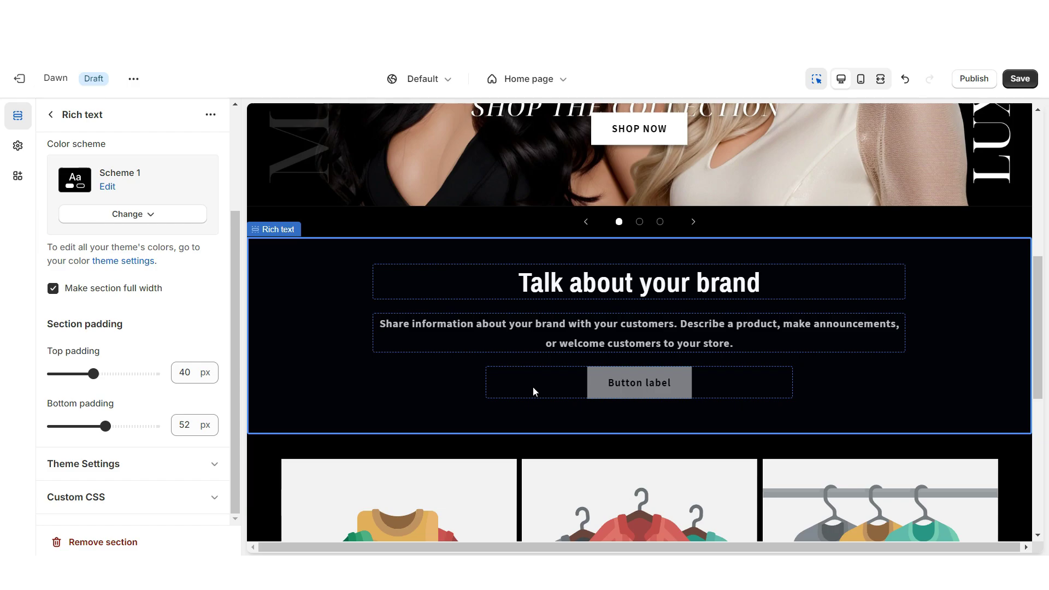
click(484, 345)
click(99, 542)
click(98, 542)
right_click(96, 218)
click(117, 303)
scroll(311, 297, down, 3)
click(370, 310)
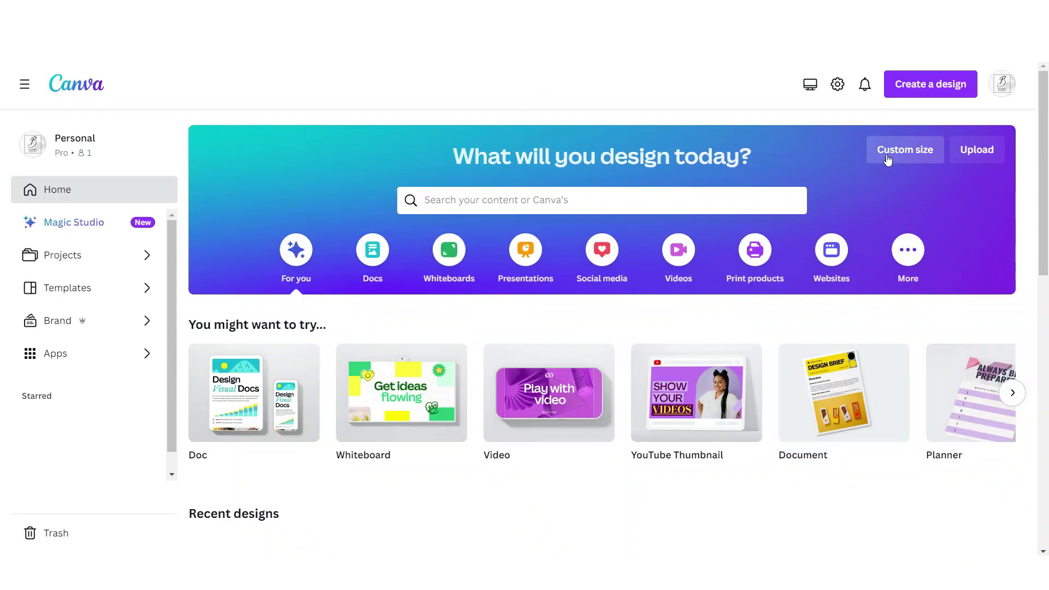
Step: Create a custom-size 1179 × 1473 px Canva design
click(888, 155)
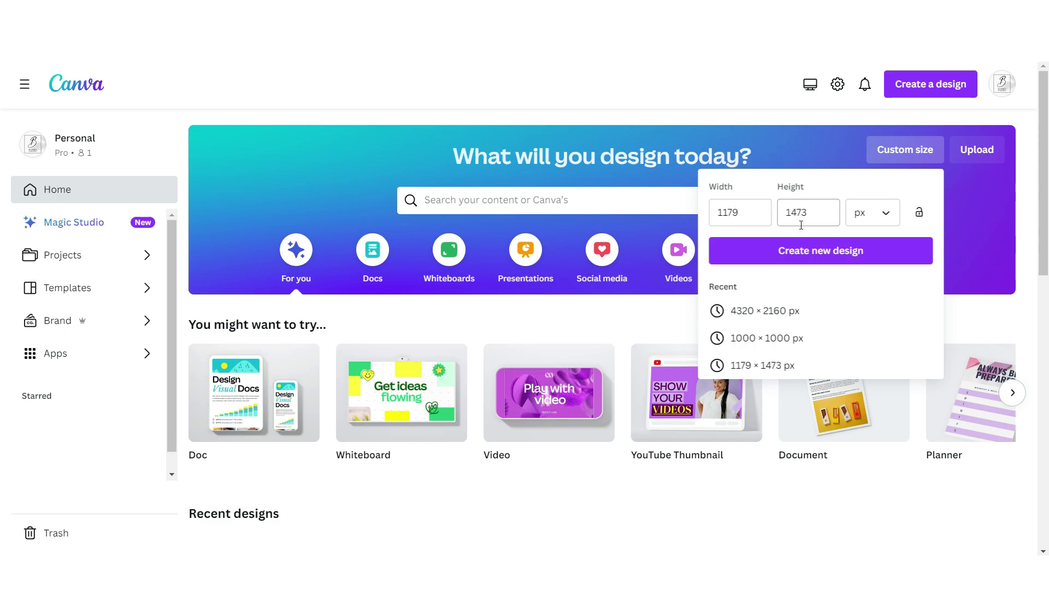
click(749, 249)
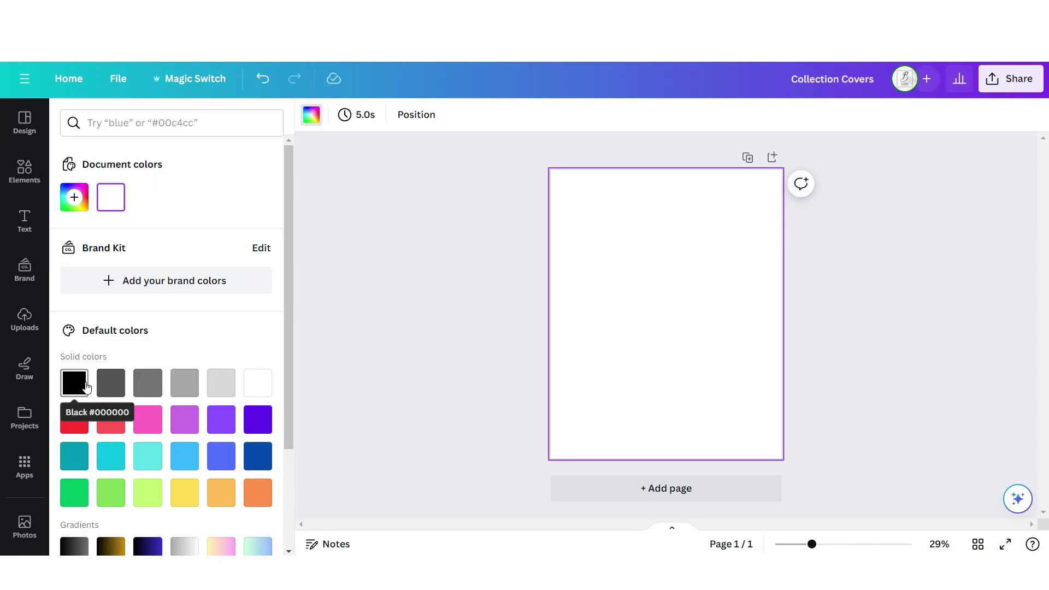
Step: Colour the page black and fill it with a single-cell photo grid
click(86, 386)
click(20, 182)
scroll(138, 439, down, 3)
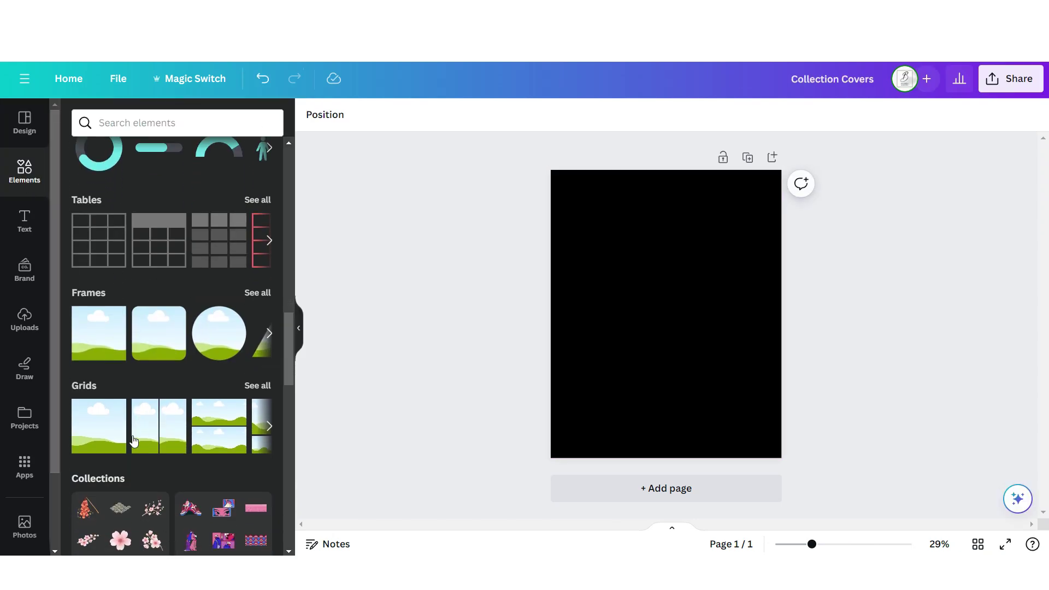
click(91, 442)
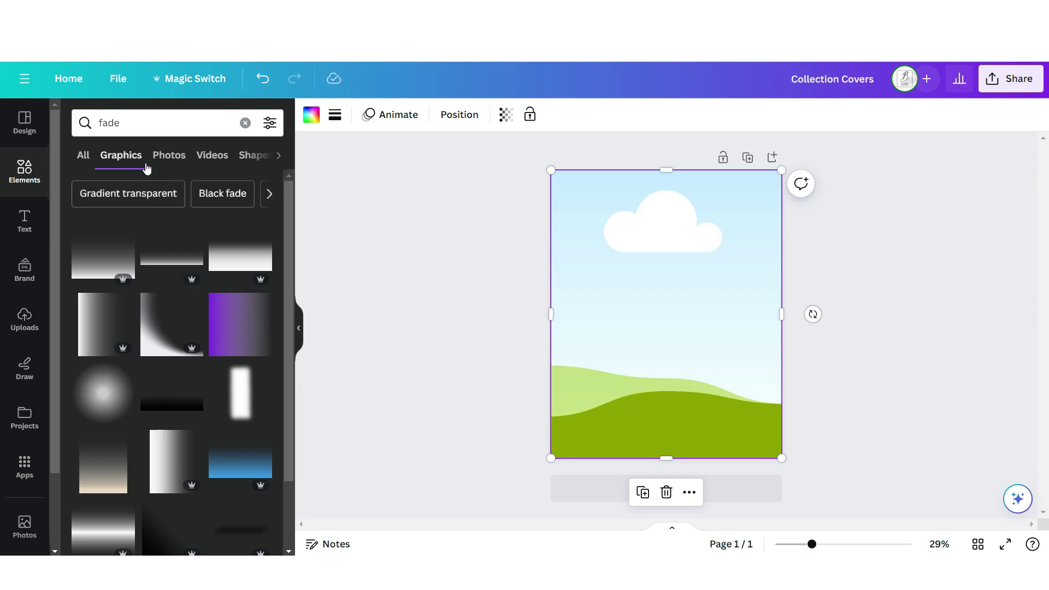
Step: Add a black fade graphic, rotated vertical and stretched down the left side
click(161, 401)
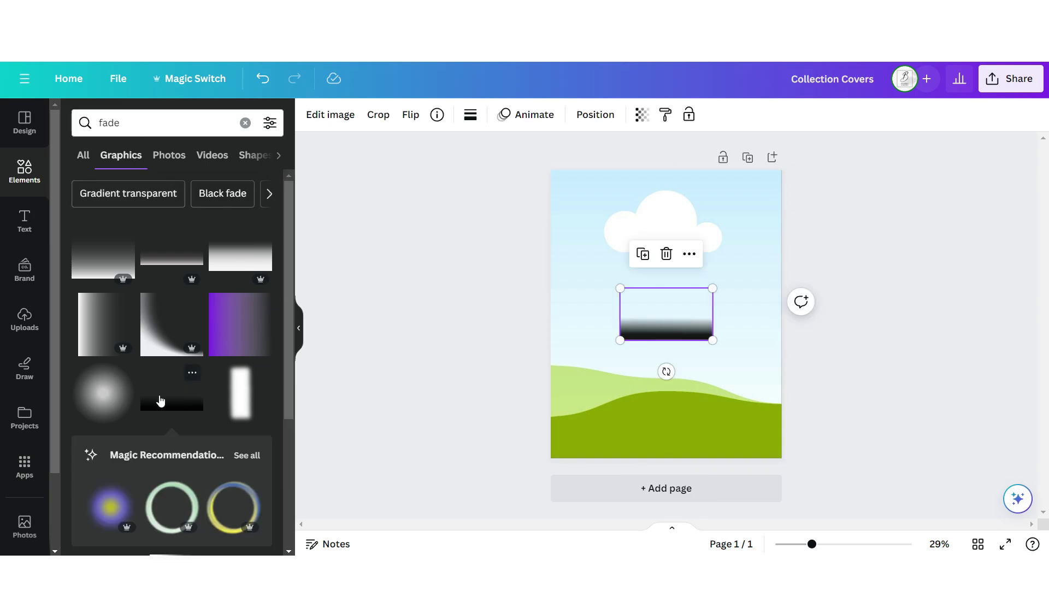
drag(666, 372, 581, 313)
drag(692, 267, 751, 299)
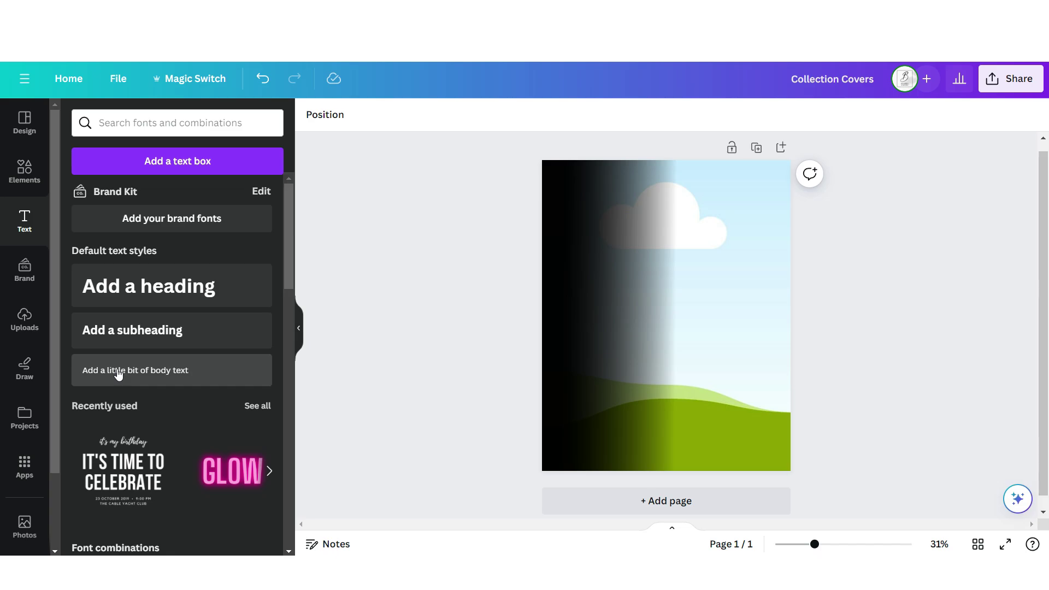
click(118, 373)
Step: Make Beauty an uppercase Noto Serif Display word, vertical, enlarged and faded along the left edge
text(Beauty)
click(623, 115)
click(356, 115)
click(164, 340)
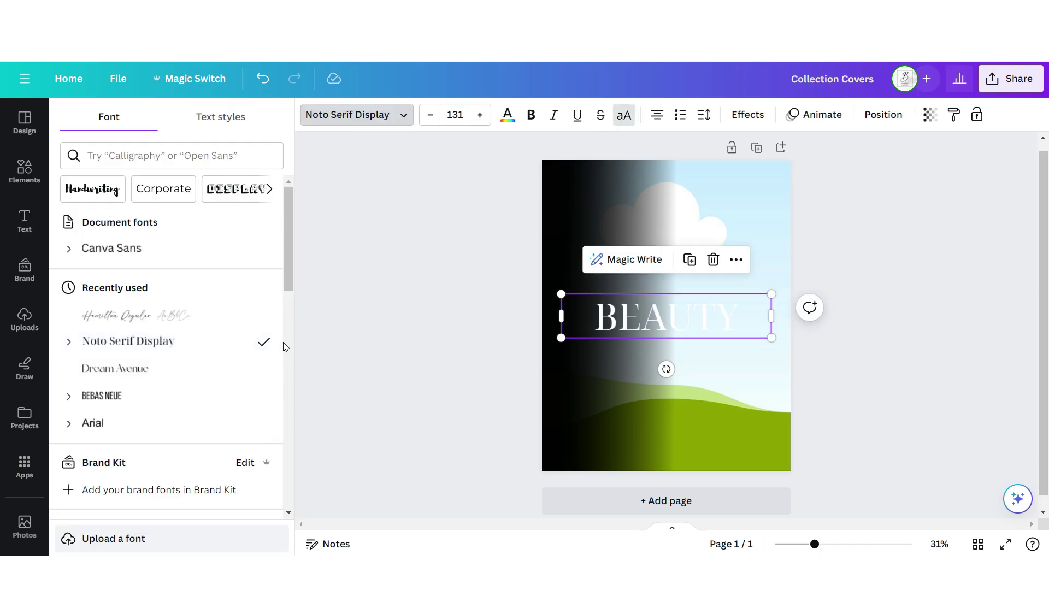
drag(666, 369, 721, 315)
drag(650, 225, 544, 166)
click(930, 114)
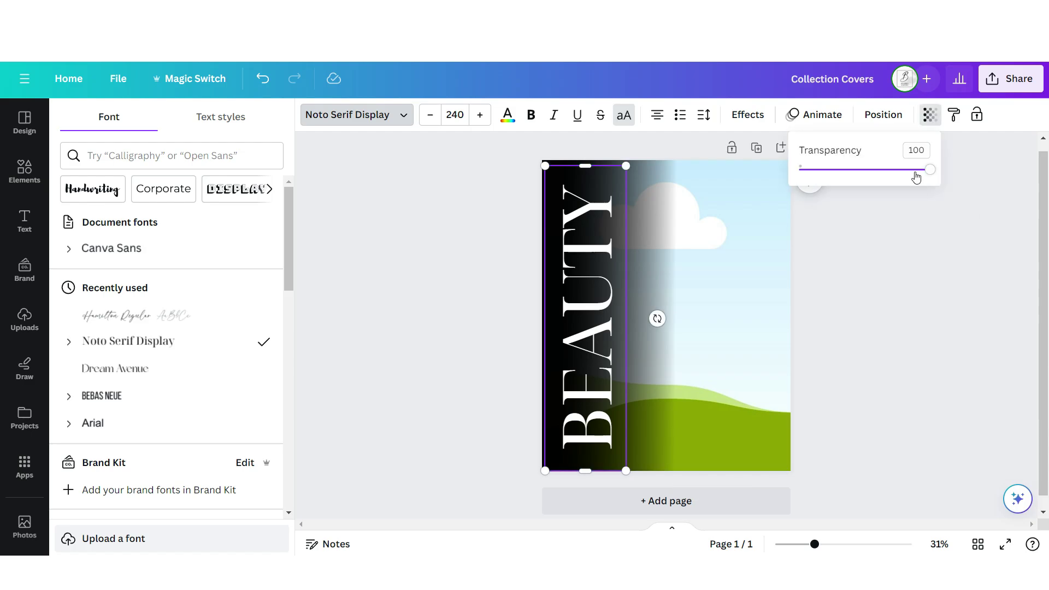
drag(930, 169, 836, 169)
Step: Add a script Beauty text with Lift effect at 100, then duplicate the cover page
click(25, 221)
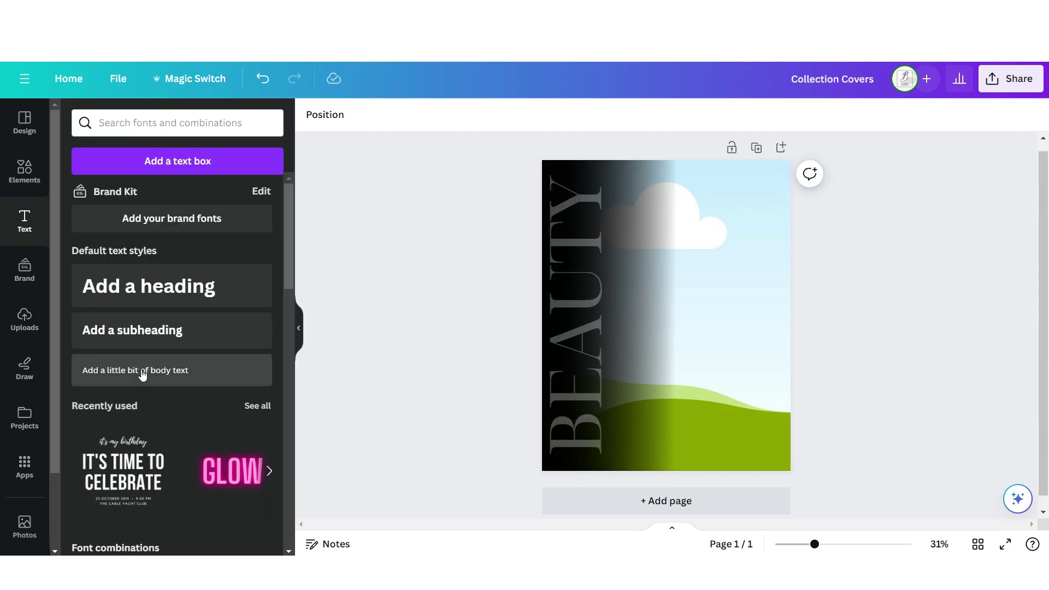
click(135, 371)
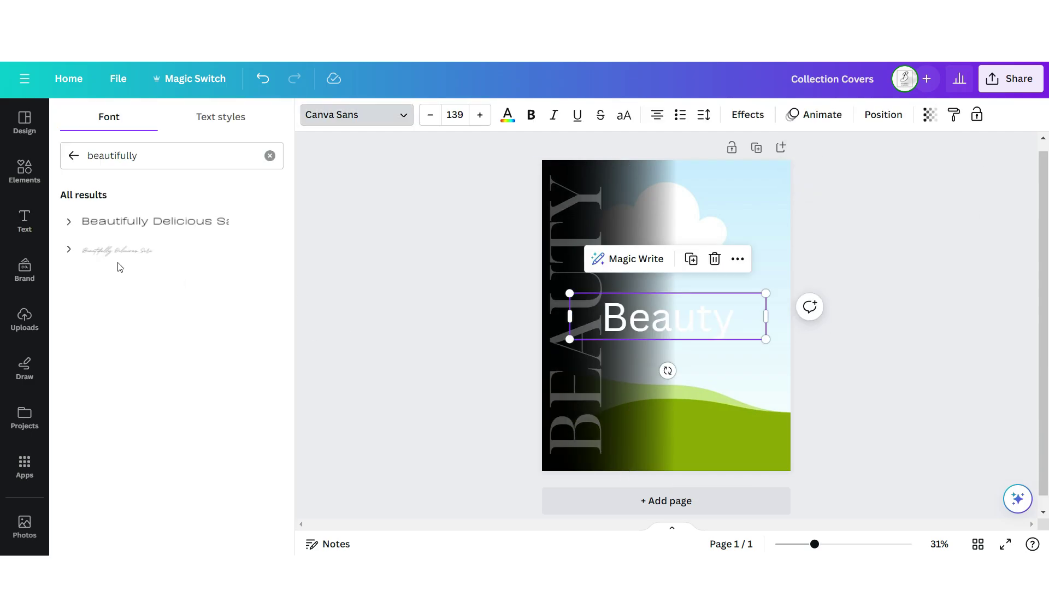
click(111, 251)
click(746, 116)
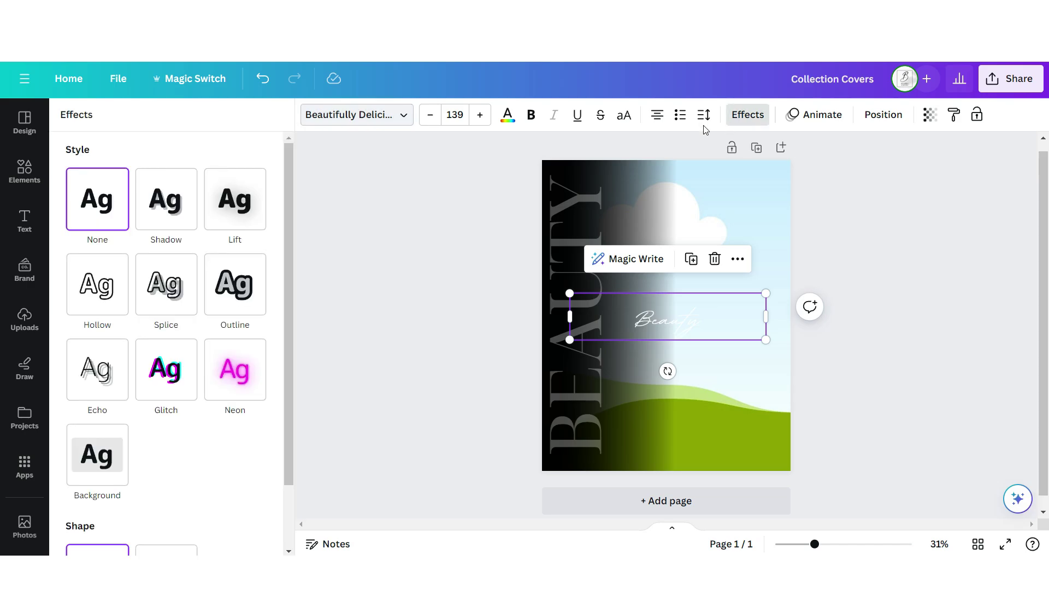
click(242, 213)
drag(208, 290, 304, 290)
click(304, 290)
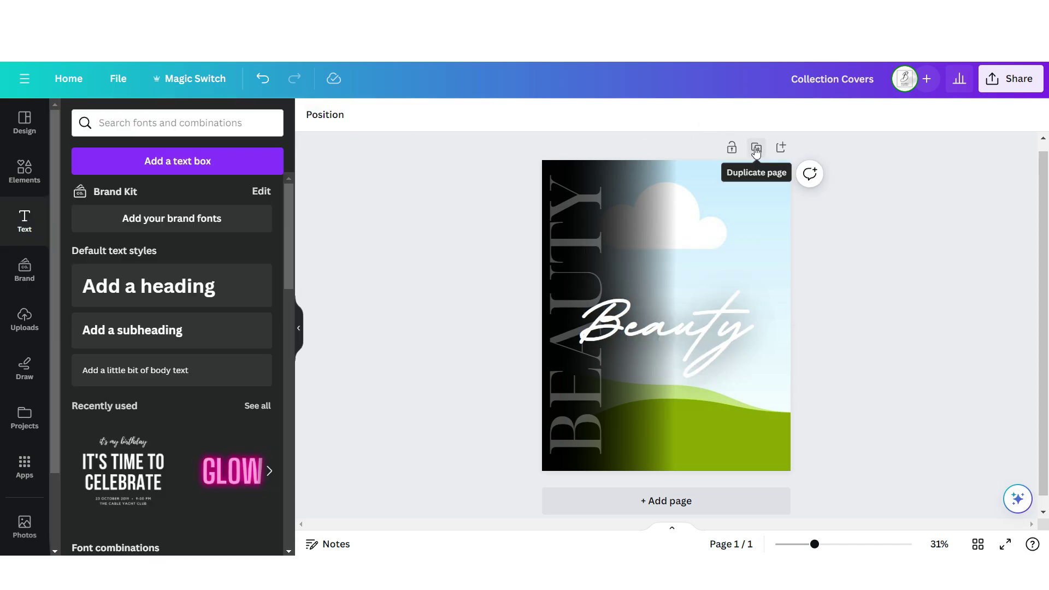
click(753, 152)
Step: Duplicate the cover into a third page and drag an uploaded photo onto it as background
click(732, 149)
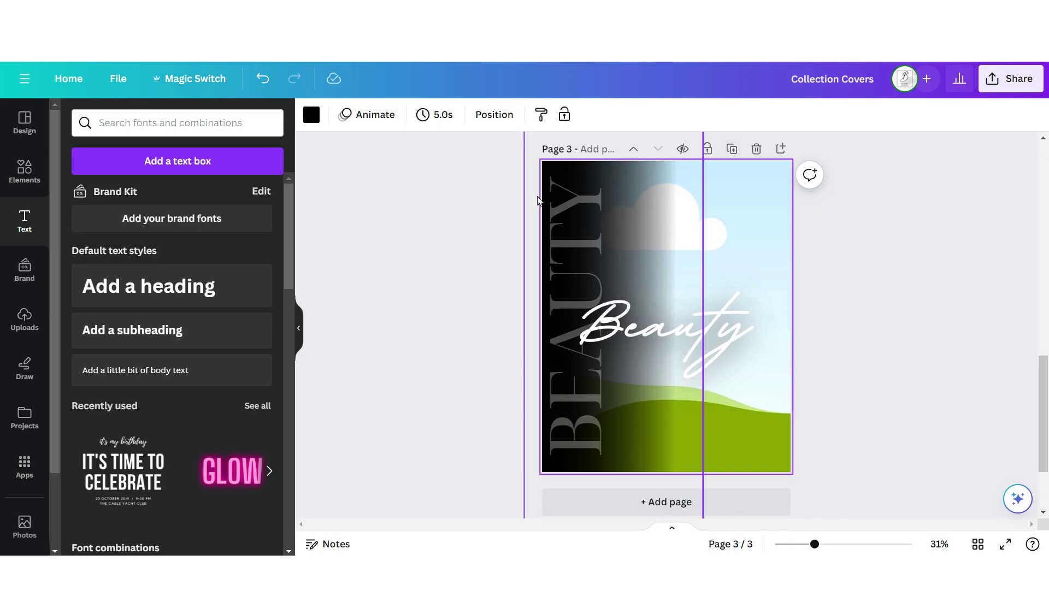
scroll(826, 406, up, 10)
click(24, 319)
drag(123, 315, 761, 217)
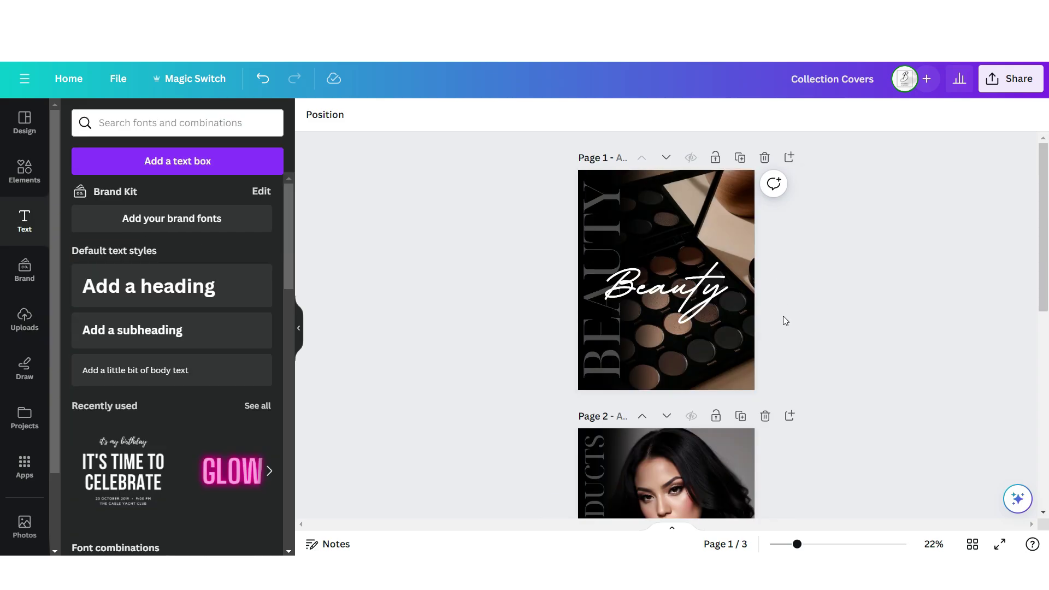
scroll(820, 391, down, 4)
Step: Download the Canva cover design as a PNG image
scroll(821, 391, down, 4)
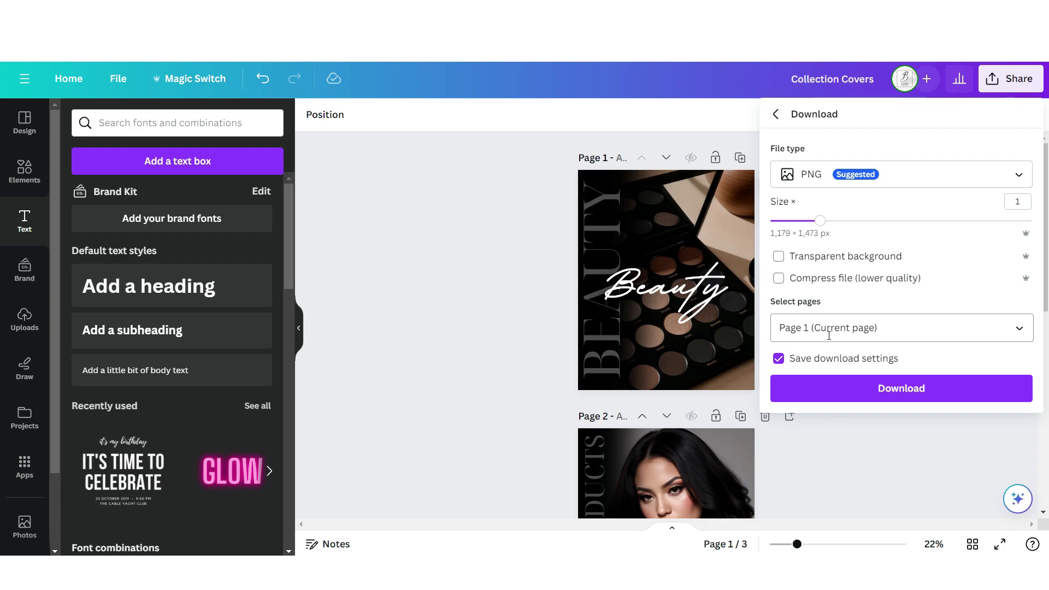
click(836, 387)
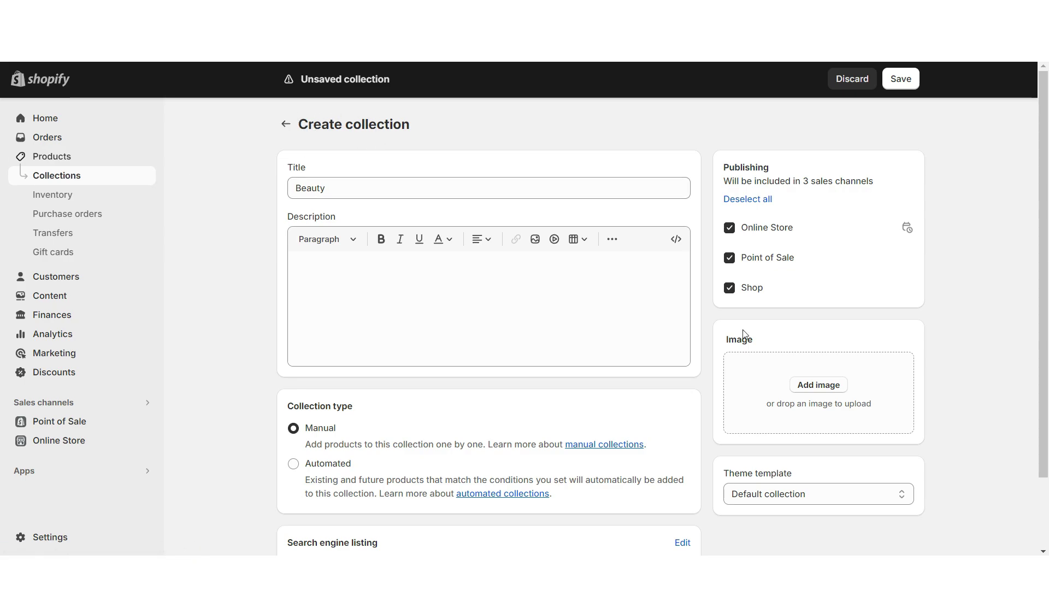
Step: Add a cover image to the Beauty collection
click(794, 386)
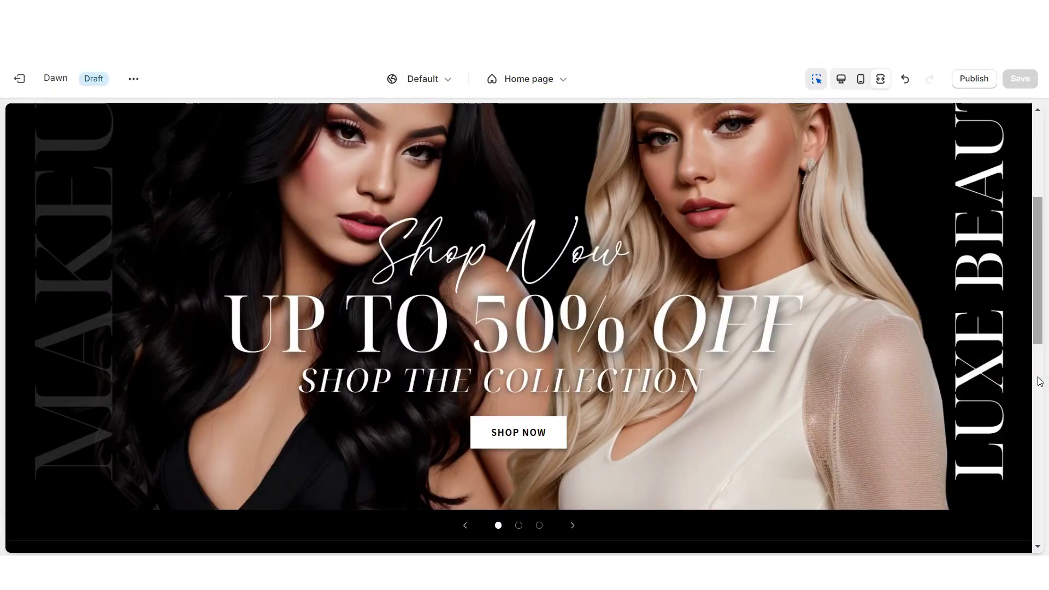
scroll(1039, 381, down, 10)
scroll(1040, 380, up, 2)
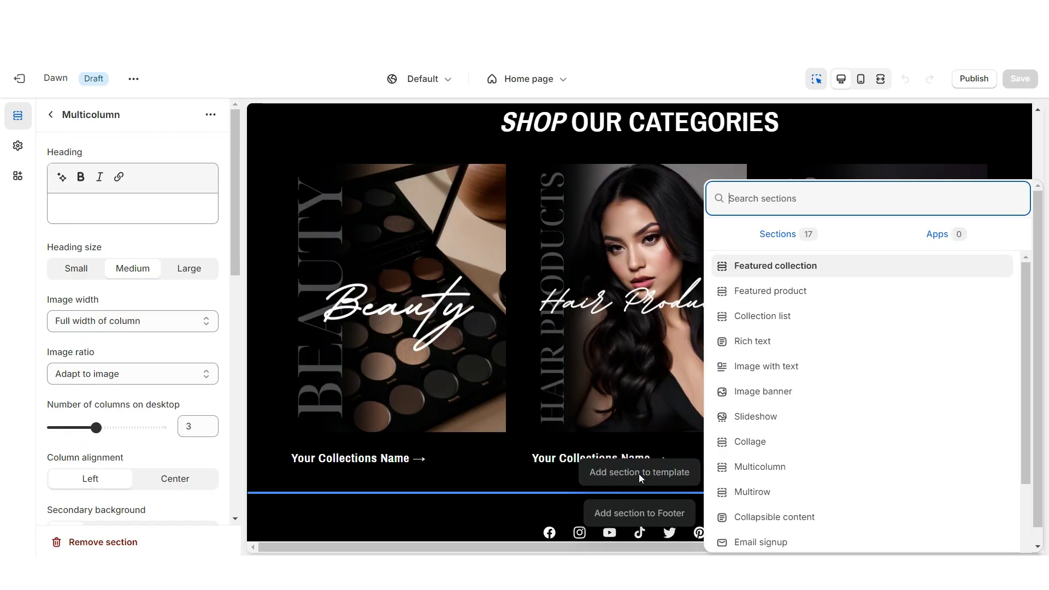
Step: Add an Image banner section to the home page and clear its second button's label
click(781, 517)
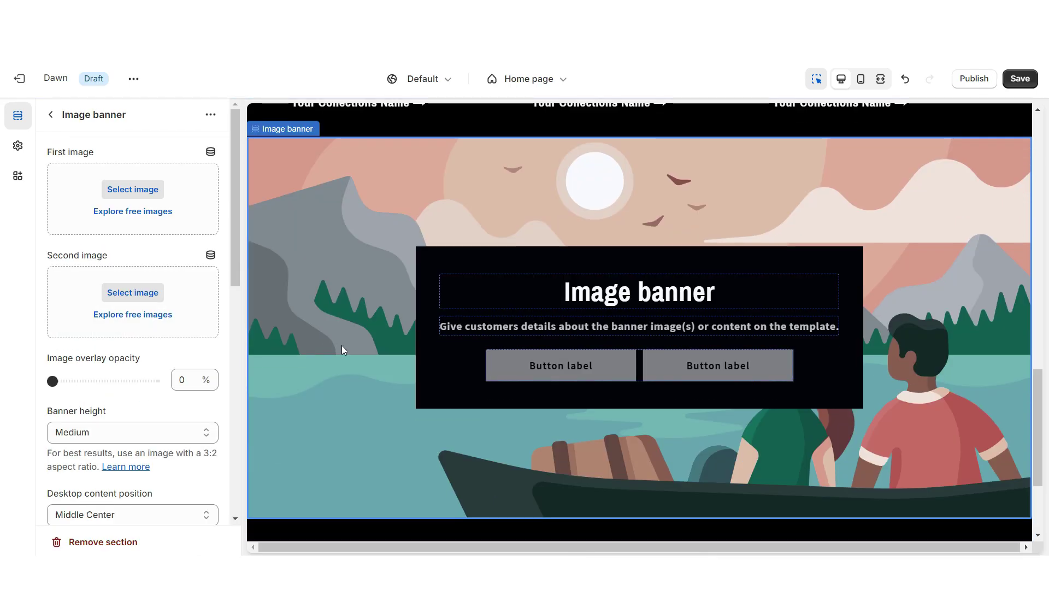
scroll(50, 214, down, 6)
scroll(51, 328, down, 4)
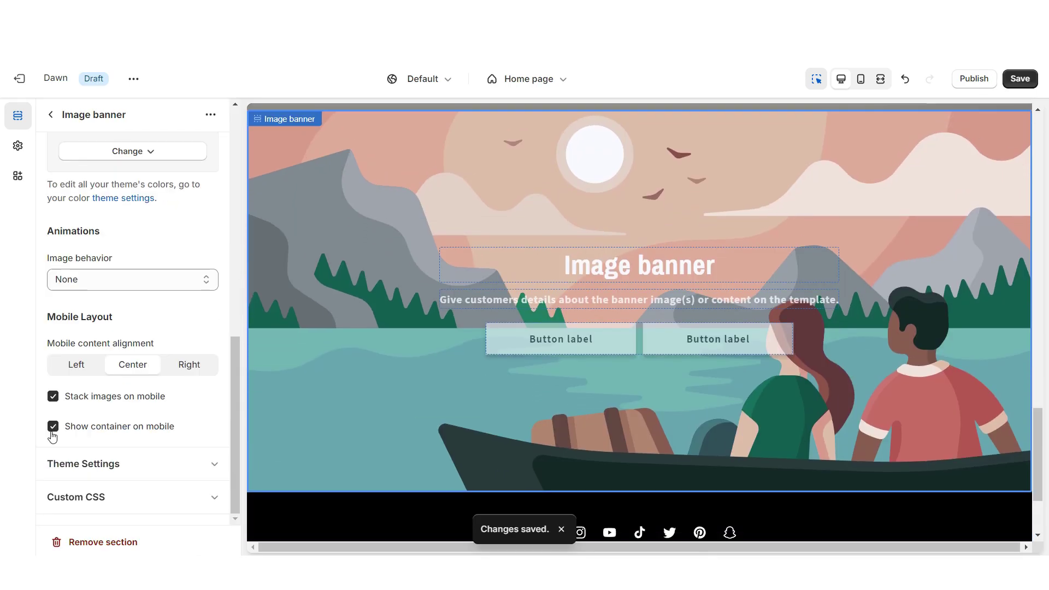
triple_click(89, 322)
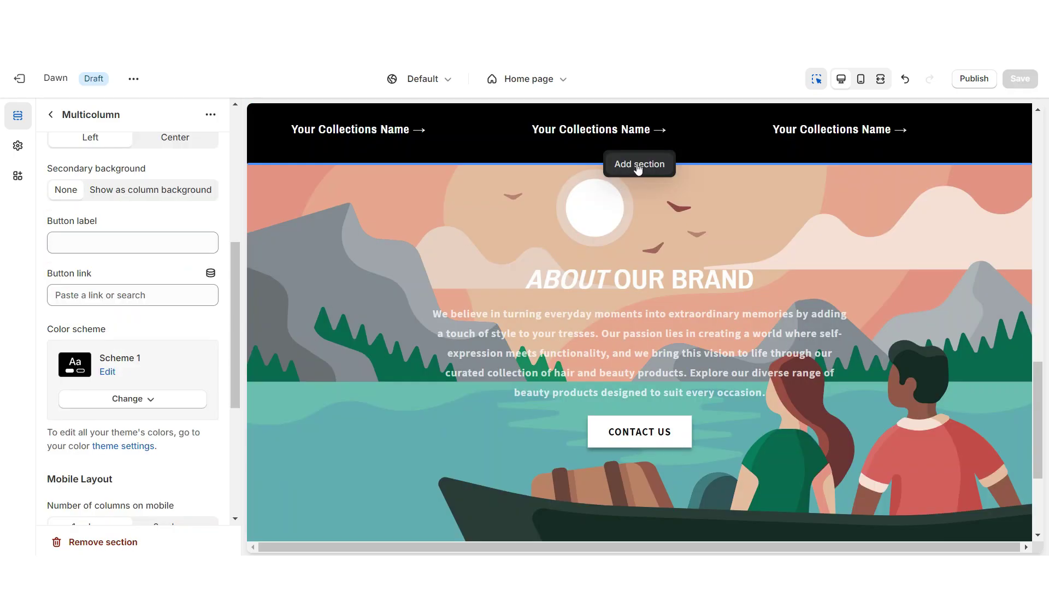
Step: Insert a Rich text section above the banner using colour Scheme 2
click(644, 169)
click(257, 319)
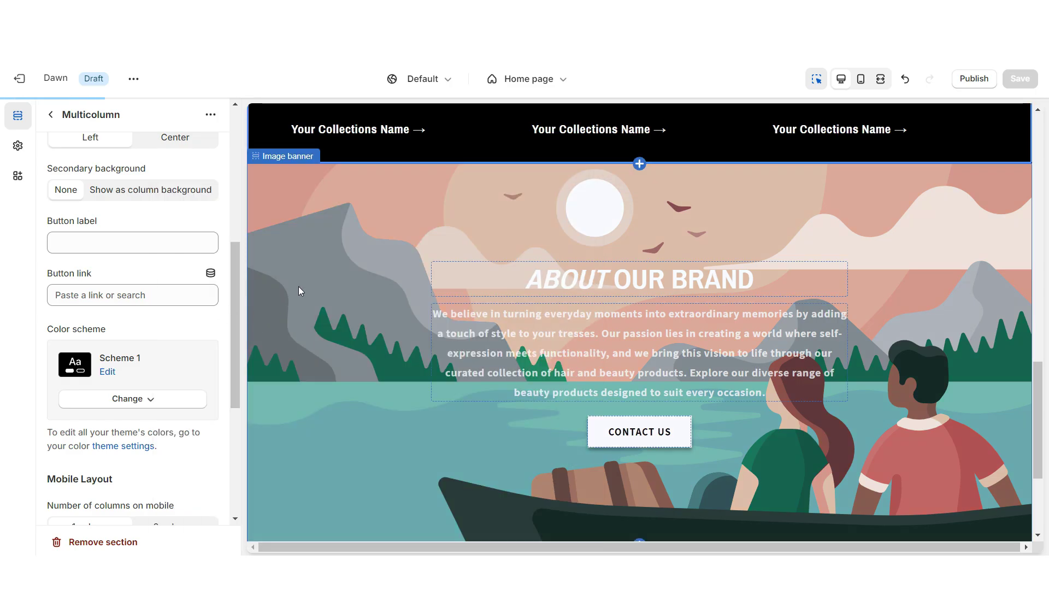
click(132, 214)
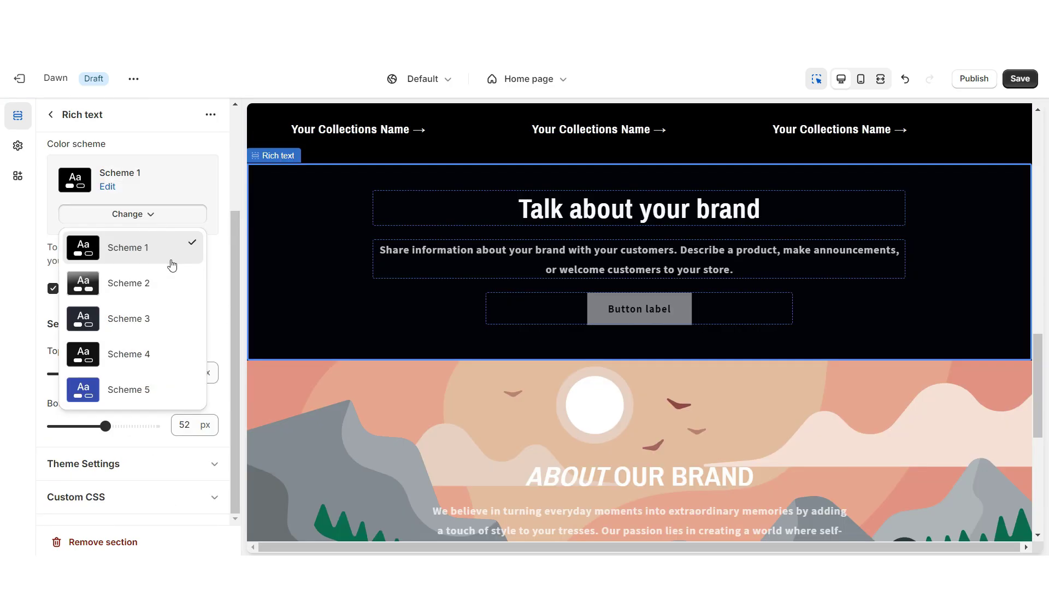
click(145, 282)
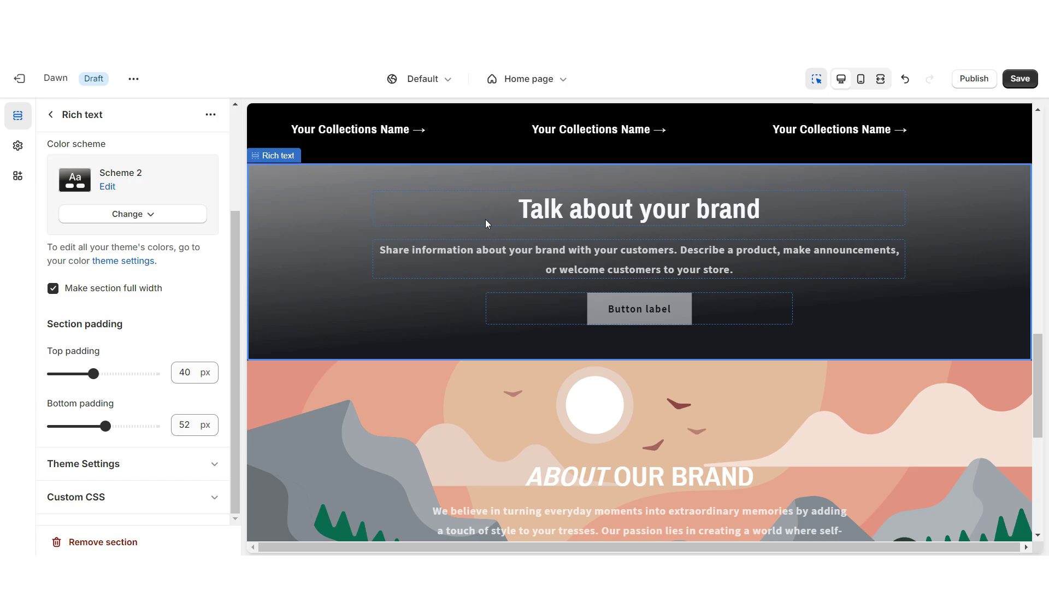
Step: Duplicate the thin rich text strip, move the copy below the About Our Brand banner, and save
click(211, 114)
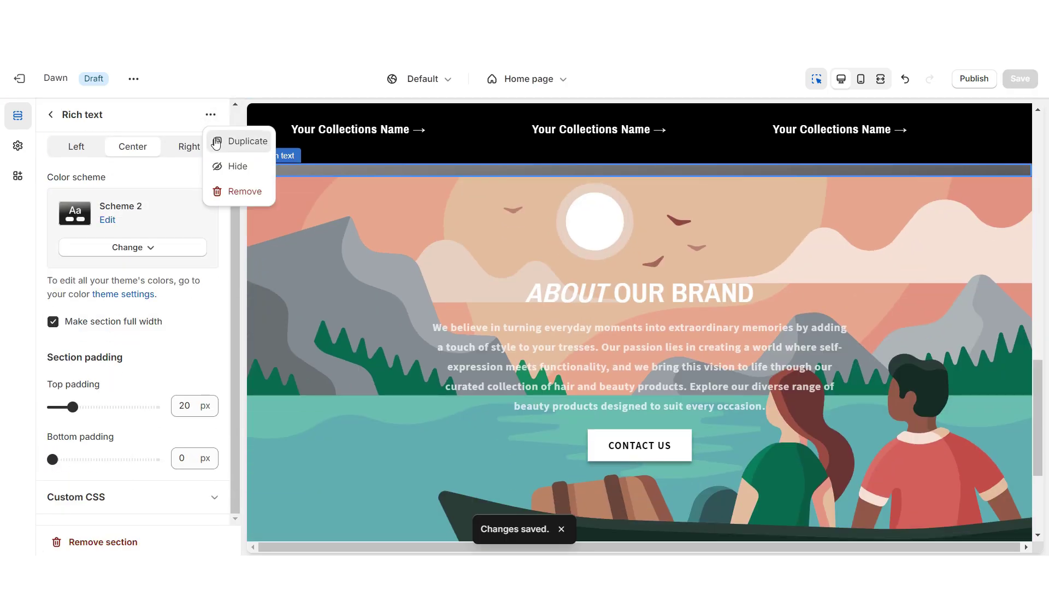
click(218, 141)
drag(66, 286, 58, 426)
key(ctrl+s)
key(ctrl+shift+f)
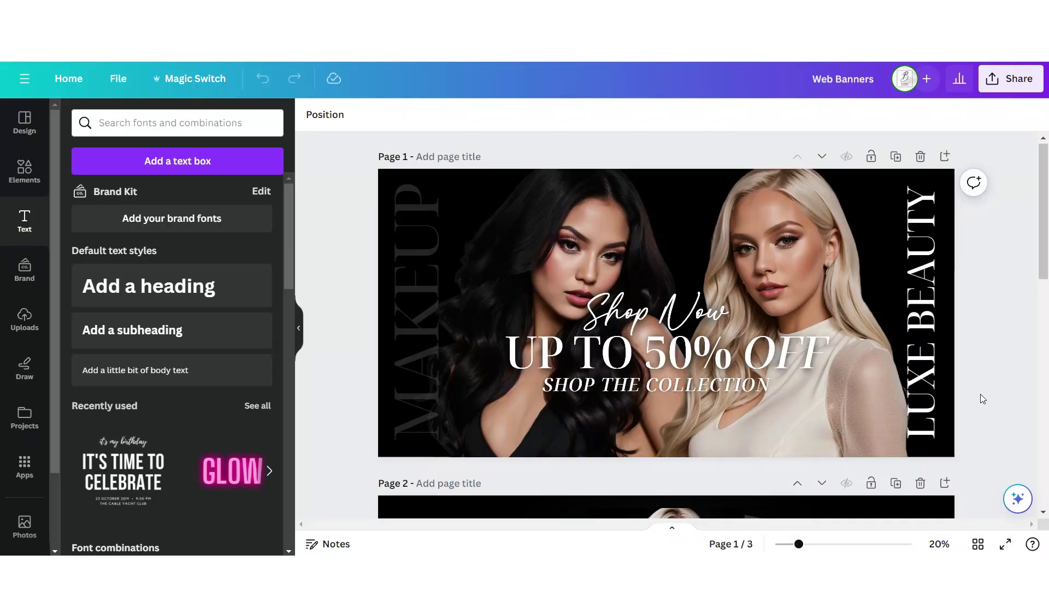
scroll(979, 395, down, 5)
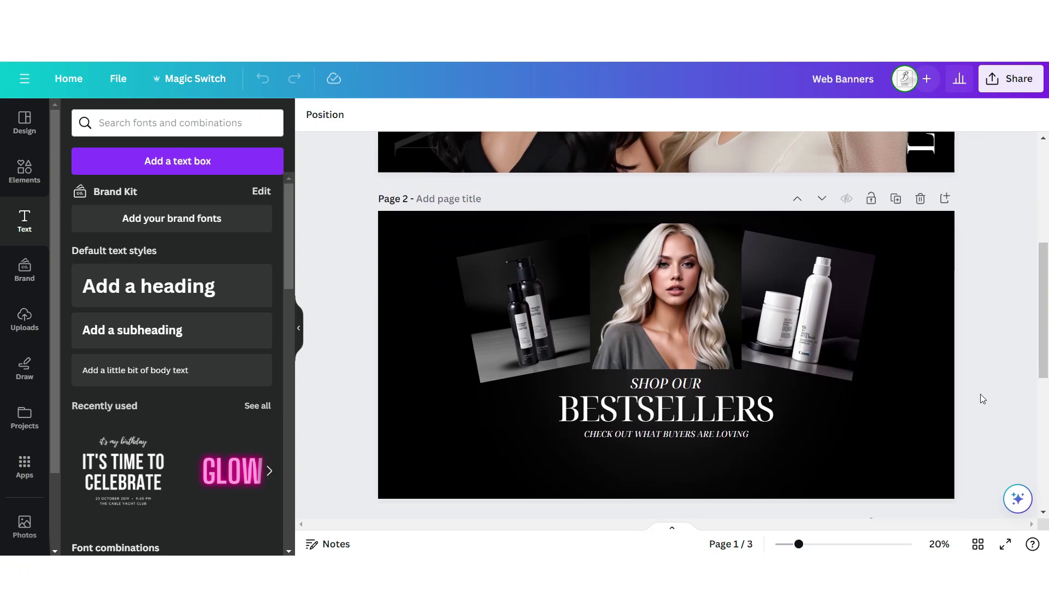
Step: Add a new blank page with a dark grey background
scroll(978, 388, down, 5)
click(944, 140)
click(311, 115)
click(74, 197)
drag(76, 336, 71, 325)
Step: Add a dark gradient graphic and a full-height landscape photo frame at the top centre
click(92, 251)
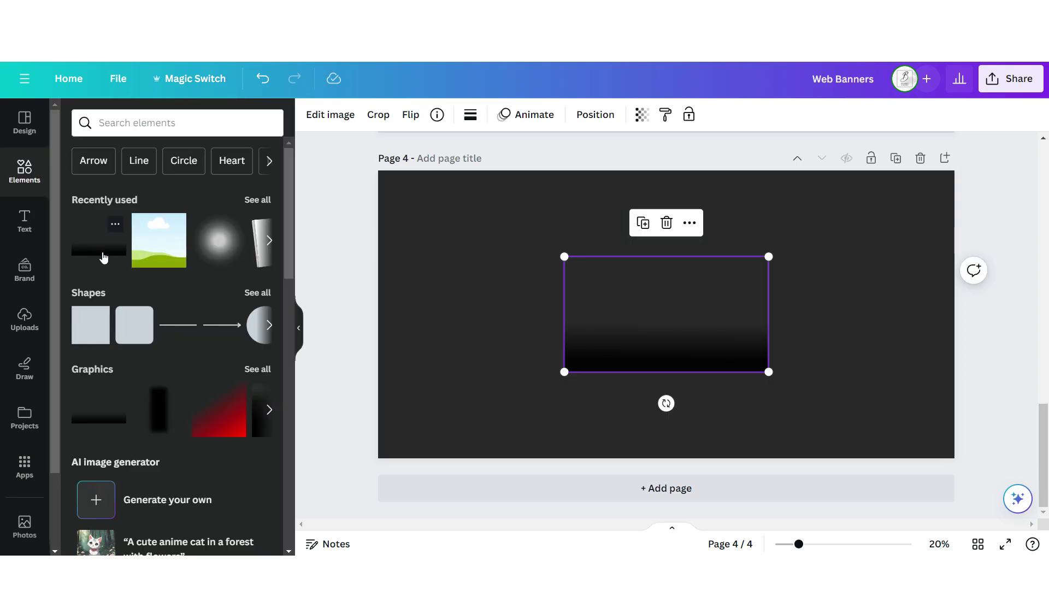
drag(768, 257, 889, 171)
scroll(484, 234, up, 3)
scroll(485, 234, down, 3)
scroll(164, 383, down, 10)
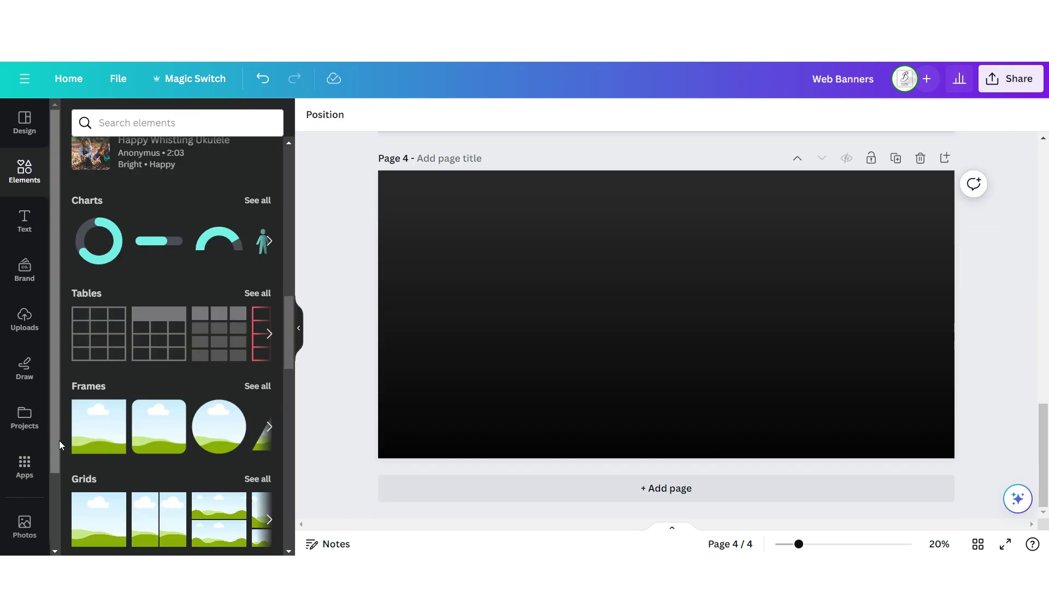
click(114, 434)
drag(666, 314, 679, 241)
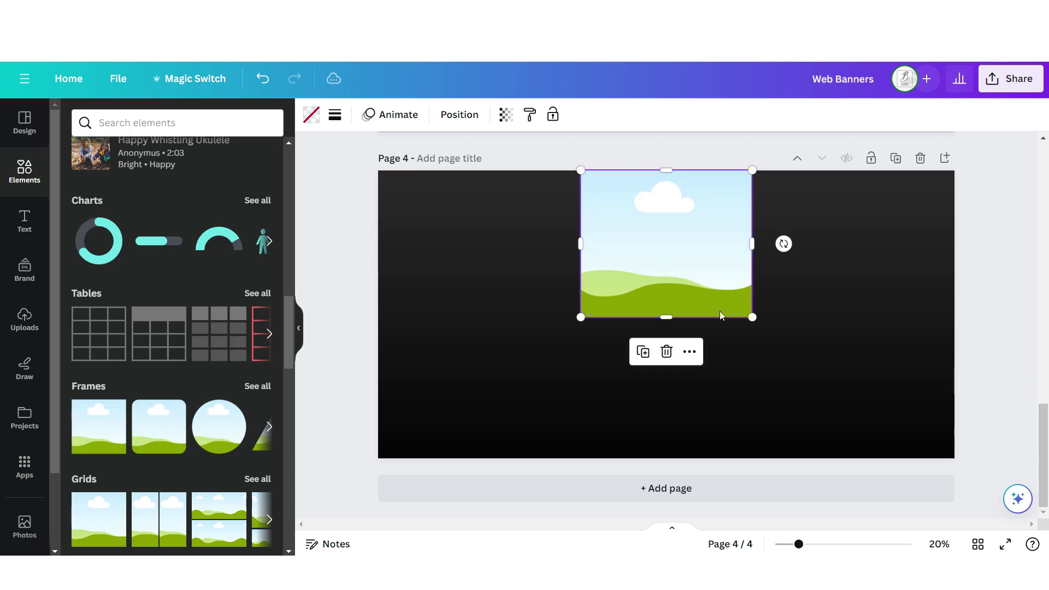
drag(748, 316, 777, 458)
click(166, 257)
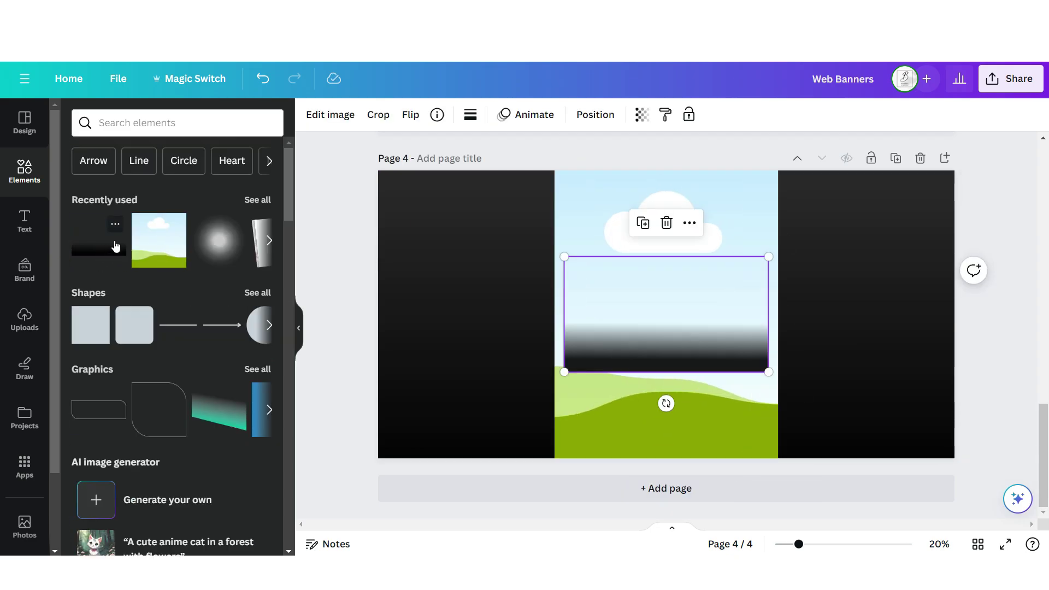
click(377, 114)
key(Delete)
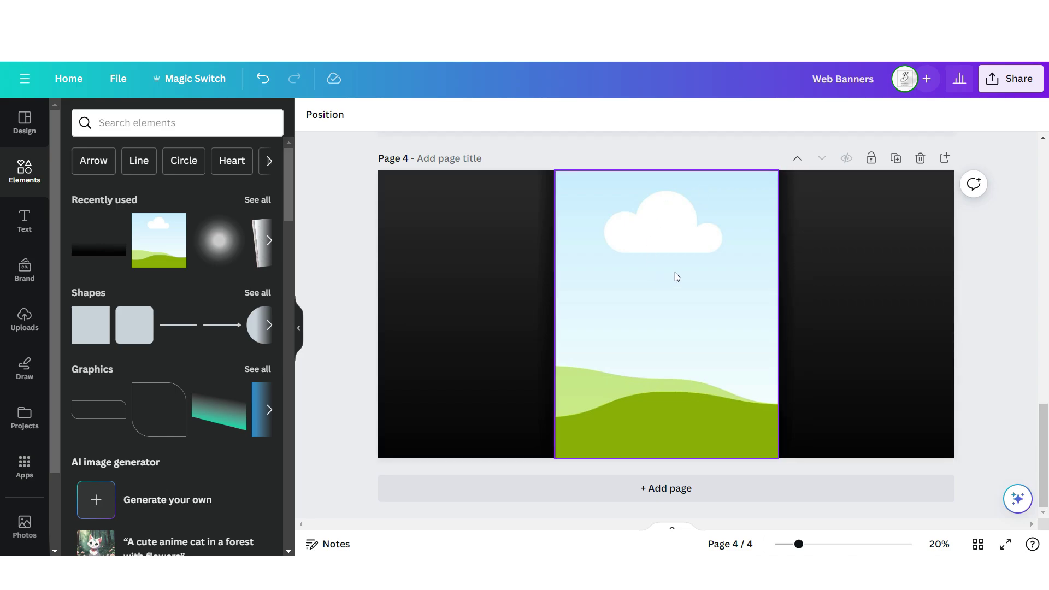
Step: Drop the model photo into the frame, add a soft glow, and add uppercase GLAMOUR in Noto Serif Display
click(25, 320)
drag(120, 295, 589, 334)
click(222, 258)
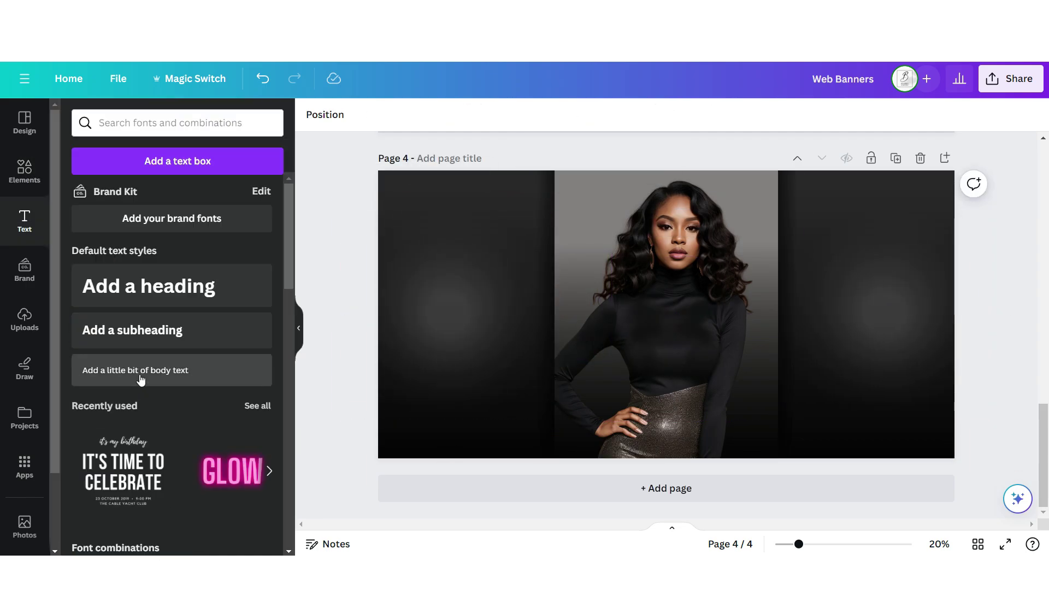
click(140, 379)
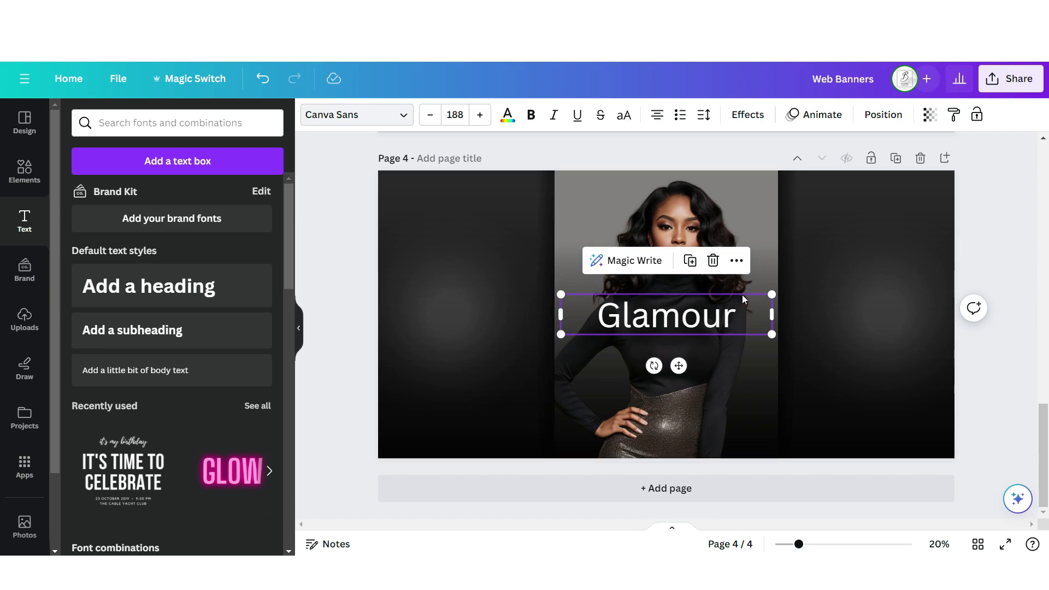
click(624, 117)
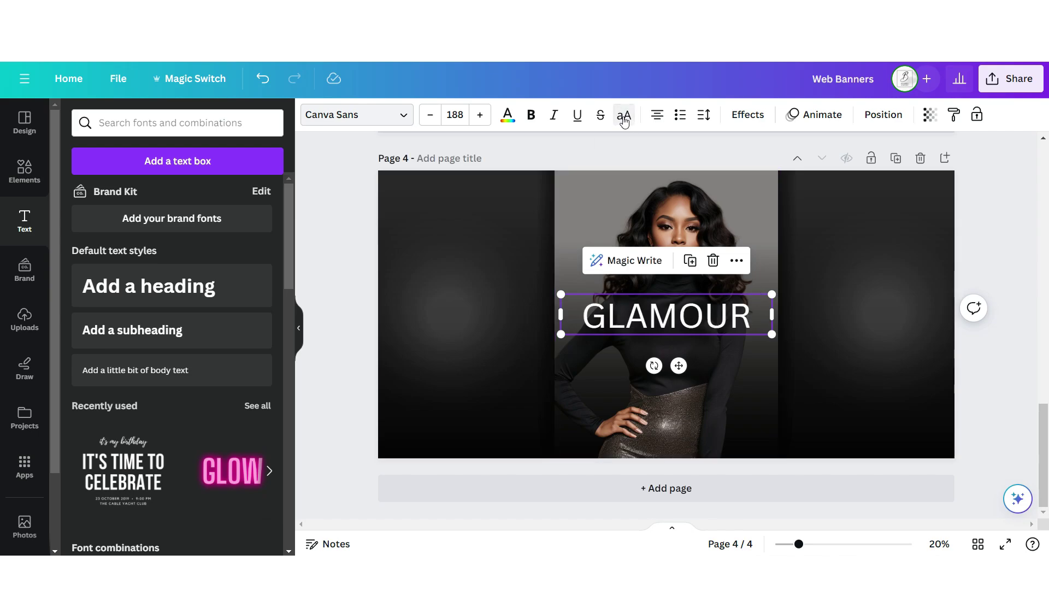
click(356, 115)
click(194, 311)
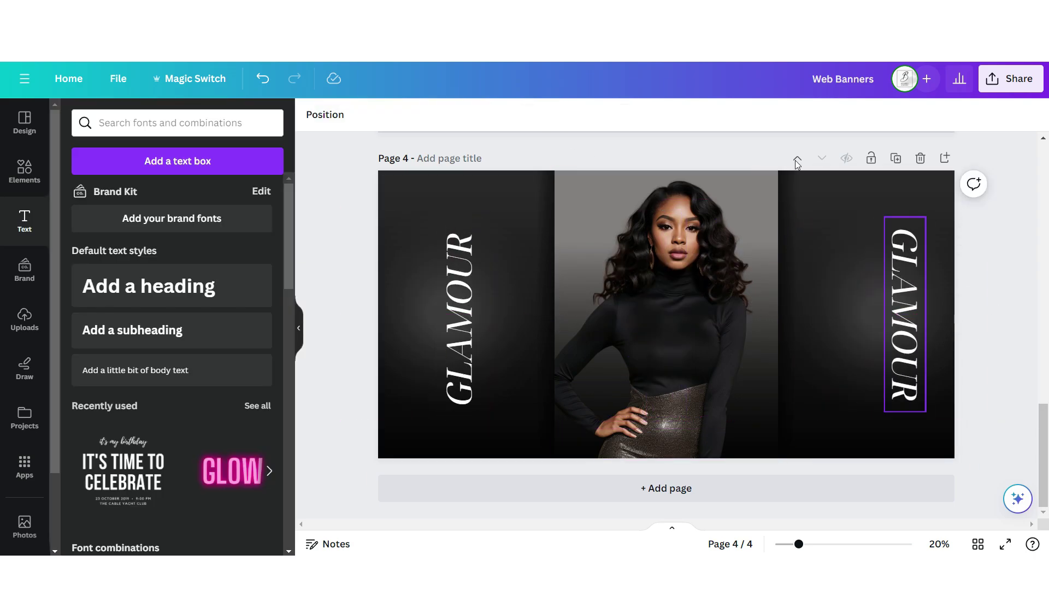
Step: Add vertical Shop Now text in a script font beside GLAMOUR and download the banner
click(141, 370)
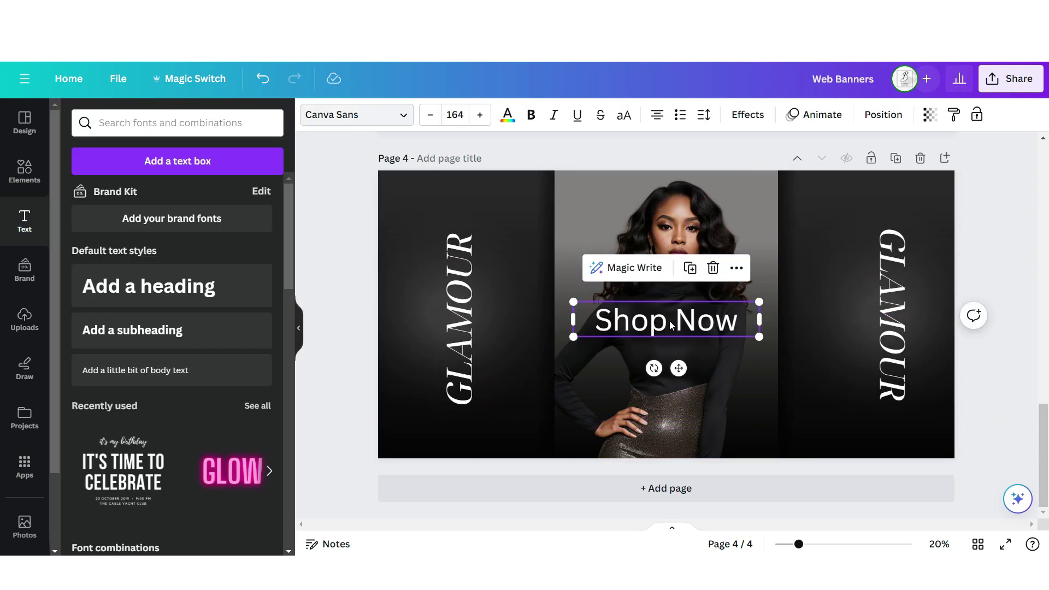
key(ctrl+shift+f)
click(157, 370)
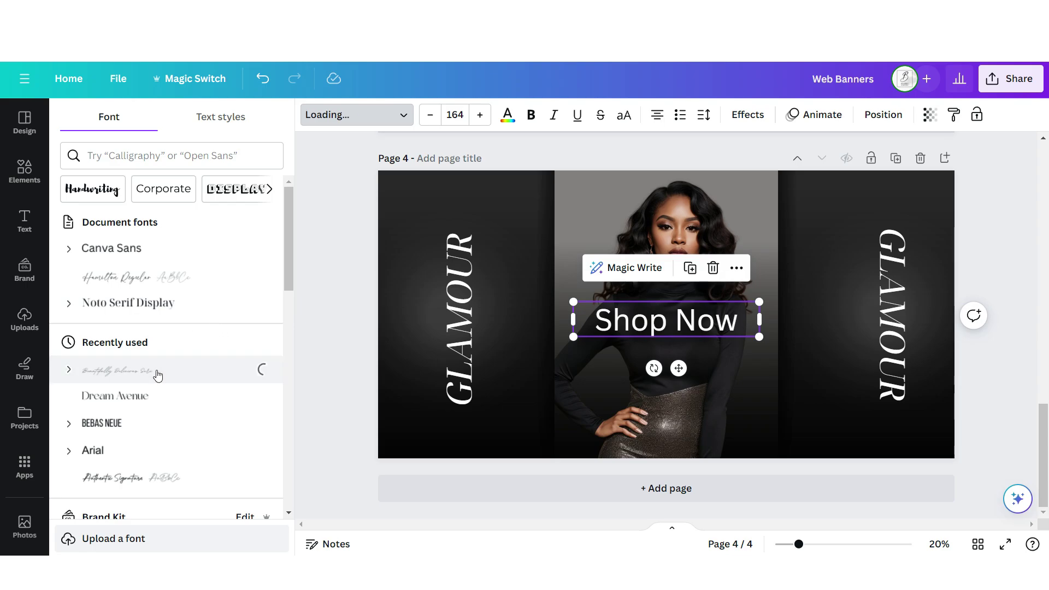
drag(653, 368, 721, 350)
drag(666, 226, 666, 296)
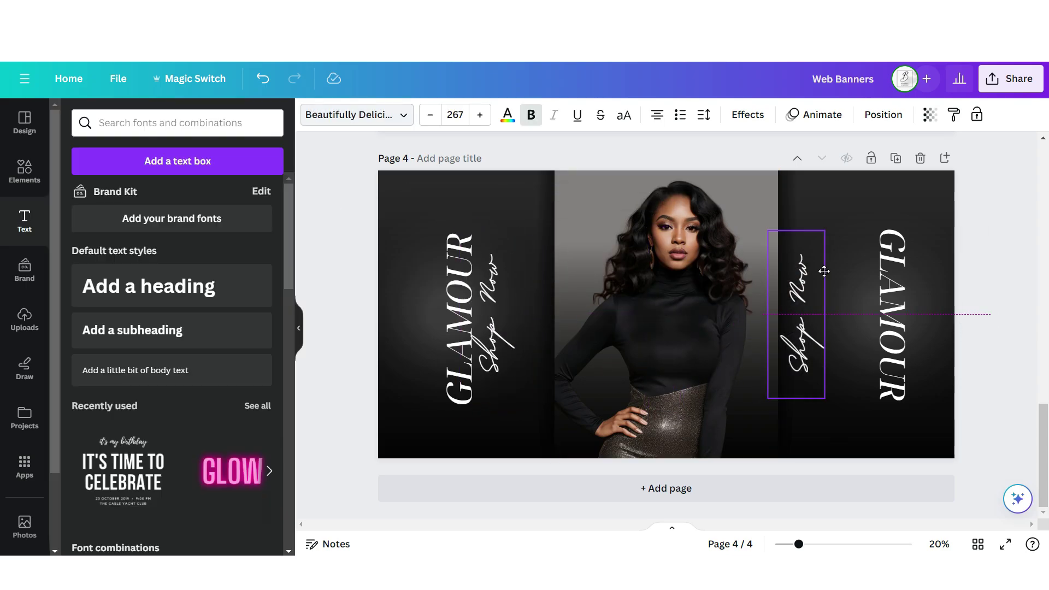
drag(792, 269, 831, 270)
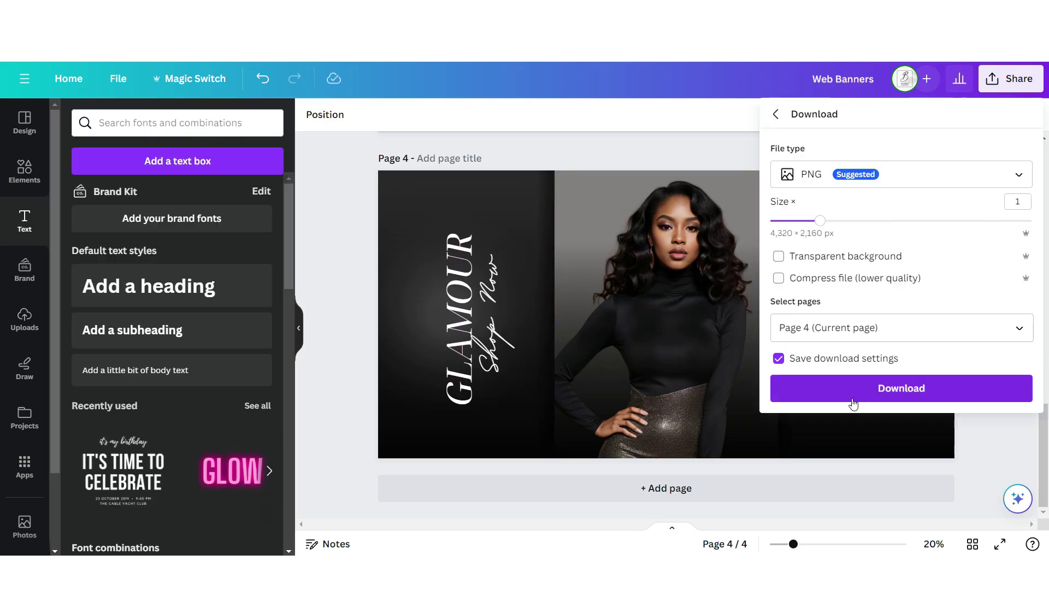
click(853, 389)
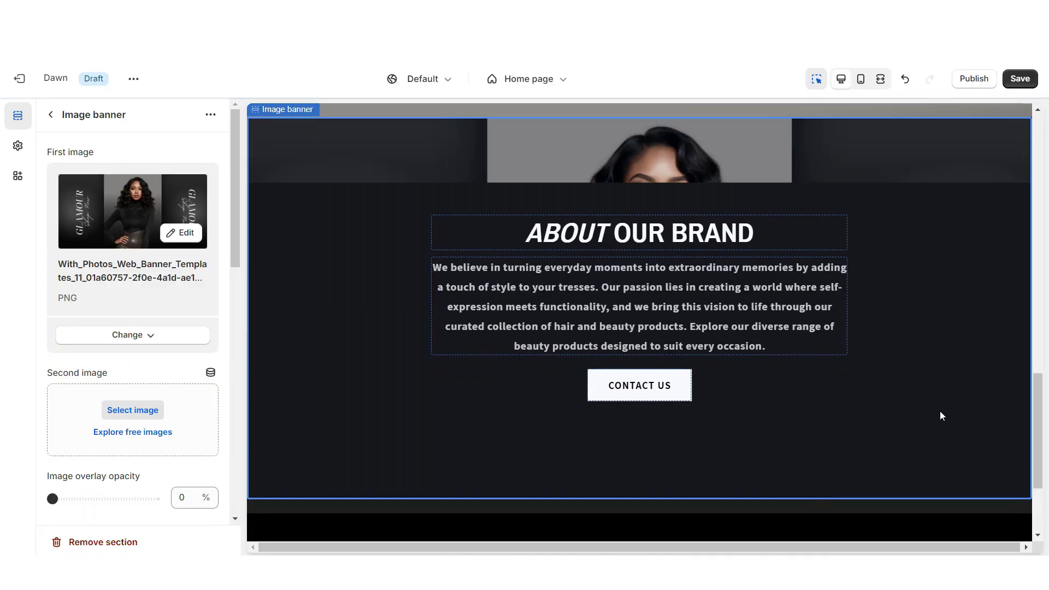
Step: Set the banner's image behaviour to Zoom in on scroll and preview it full-width and on mobile
scroll(131, 328, down, 10)
click(64, 277)
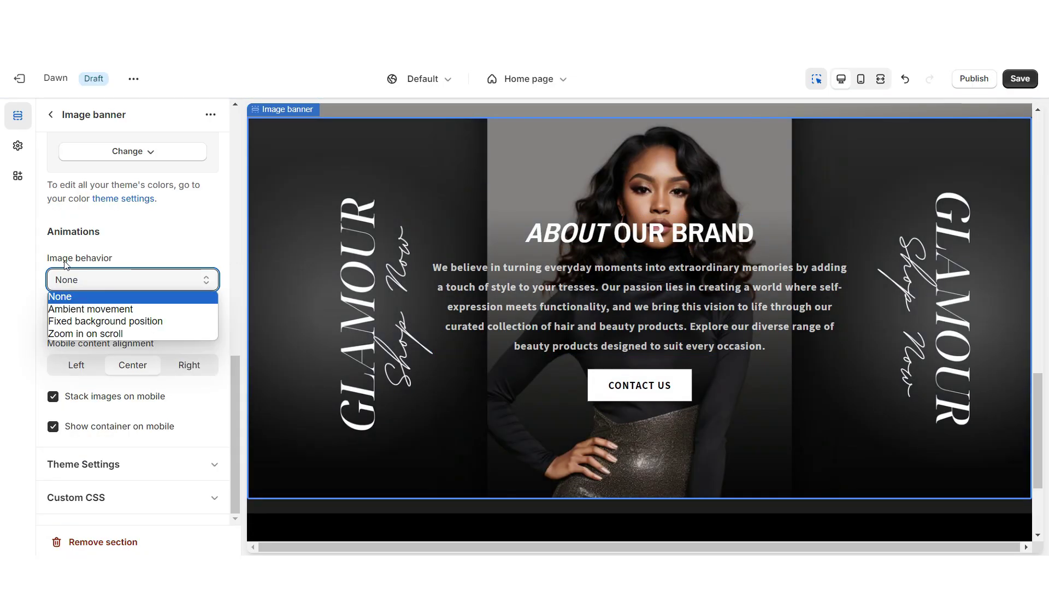
click(85, 333)
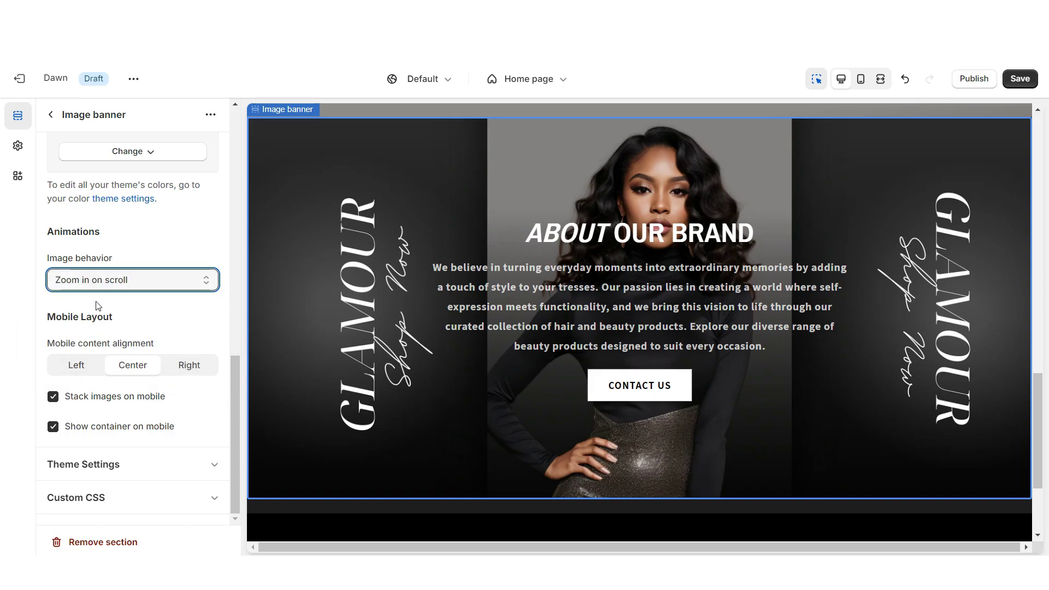
scroll(1030, 298, down, 10)
scroll(1038, 339, up, 10)
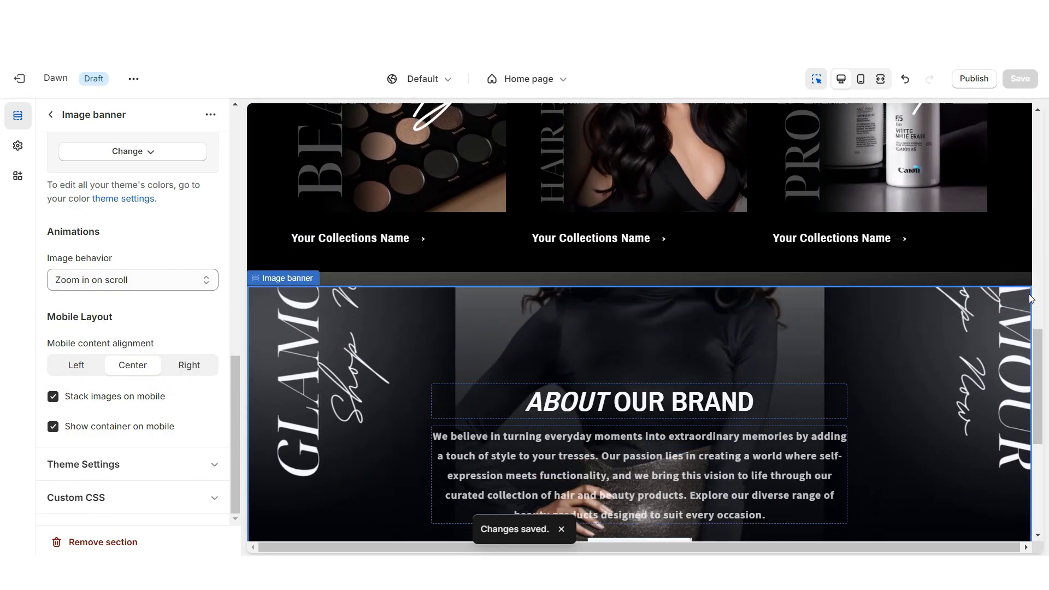
key(ctrl+shift+f)
scroll(1039, 367, down, 10)
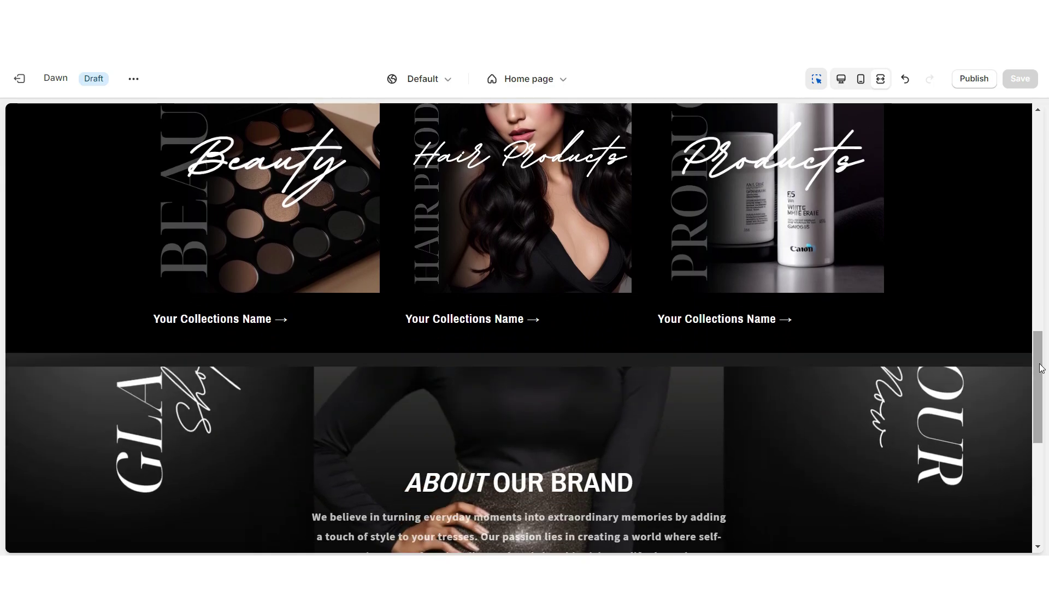
key(ctrl+shift+m)
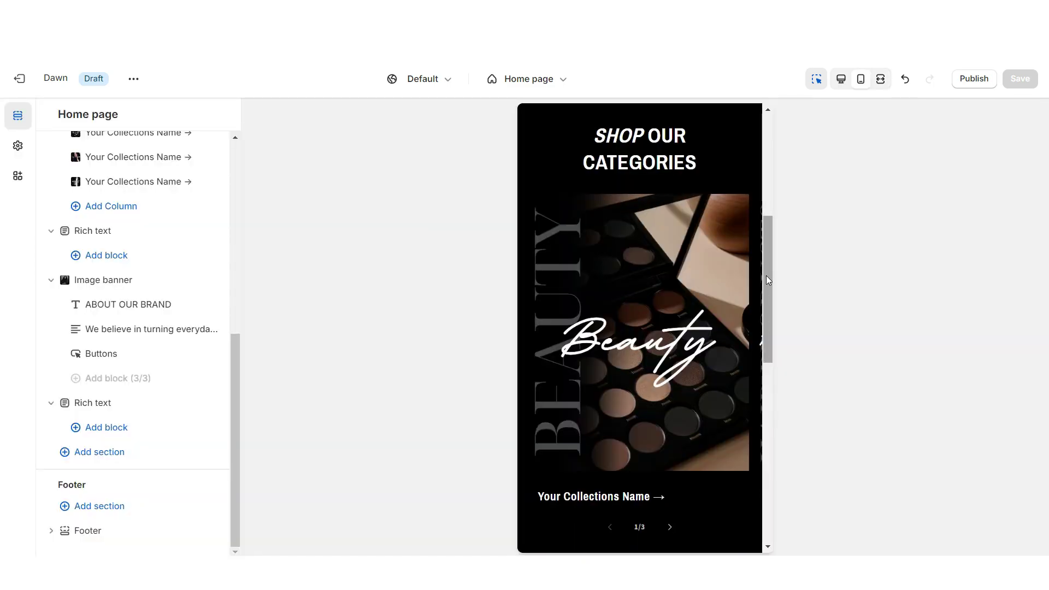
scroll(766, 276, down, 5)
scroll(766, 276, down, 3)
scroll(766, 276, up, 5)
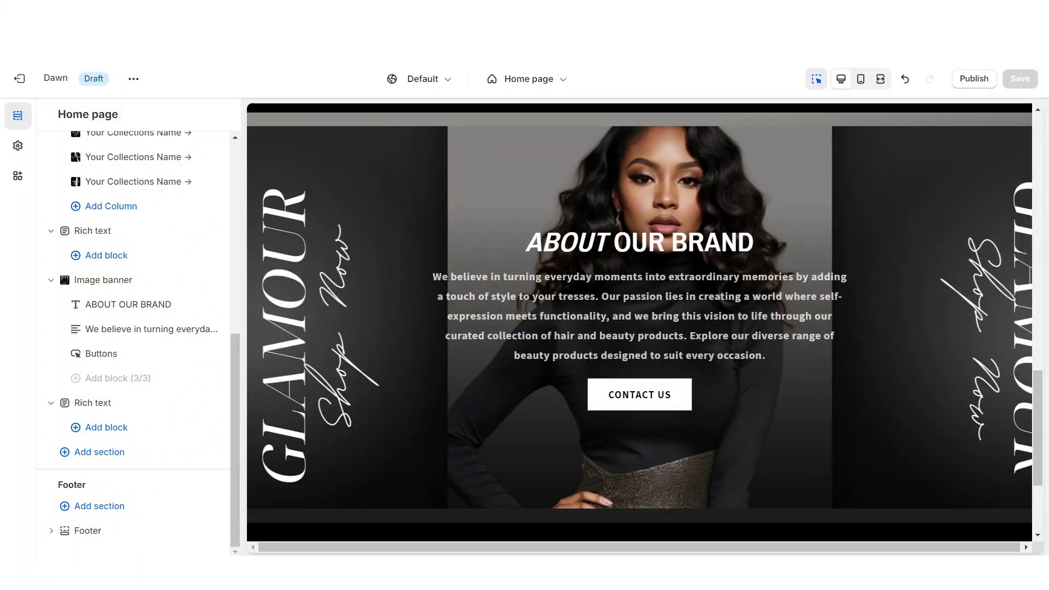
click(609, 471)
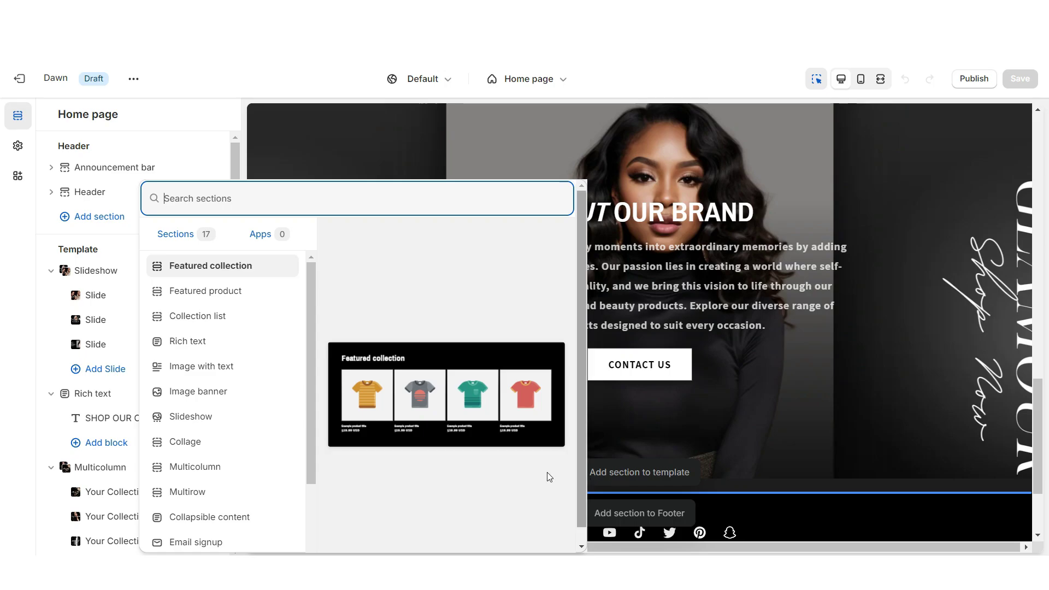
Step: Add a Multicolumn section and empty its heading and button label
click(259, 464)
click(77, 206)
key(ctrl+a)
key(BackSpace)
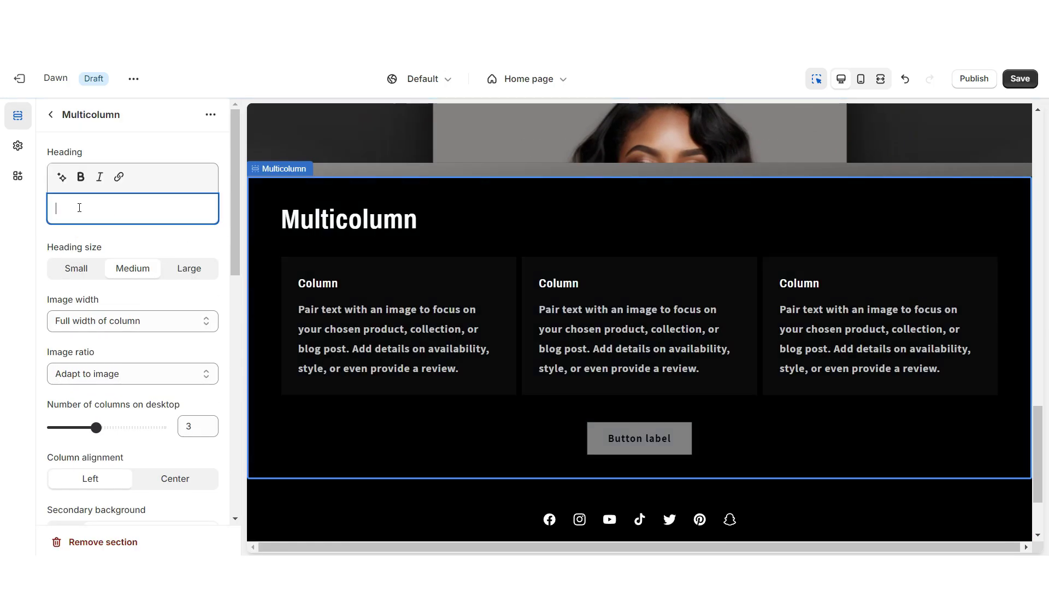
scroll(131, 328, down, 4)
click(87, 379)
key(ctrl+a)
key(BackSpace)
Step: Set Multicolumn backgrounds to None, centre the column text, and enable swipe on mobile
scroll(121, 382, up, 1)
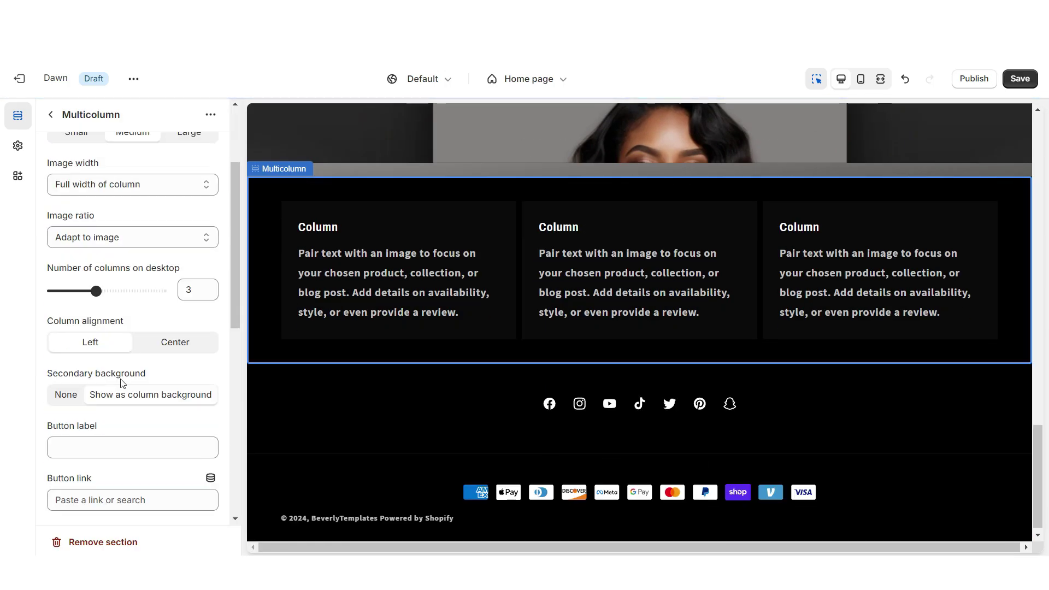
click(66, 393)
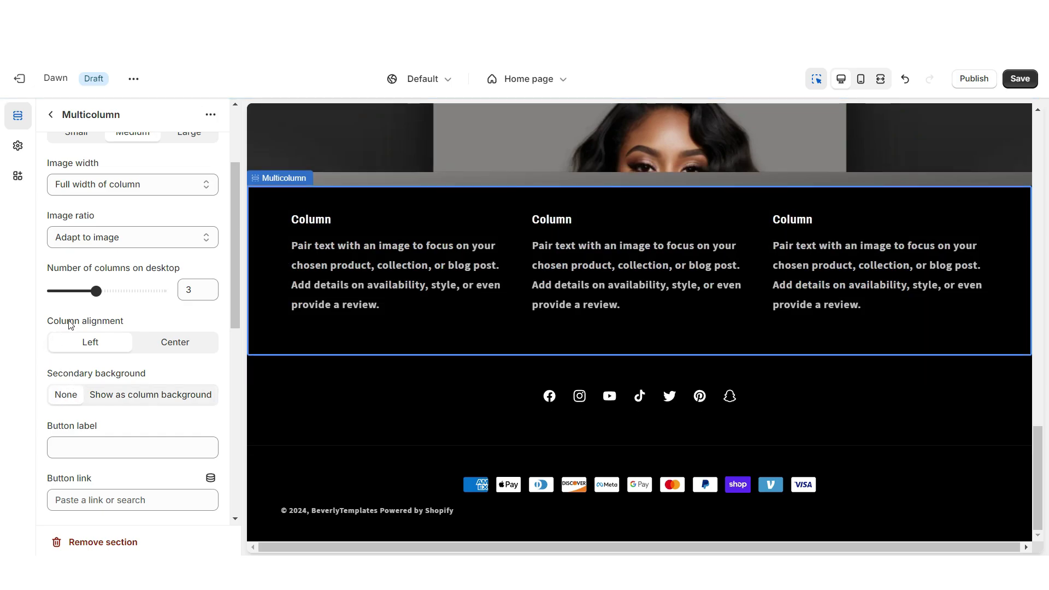
click(174, 343)
scroll(83, 309, down, 5)
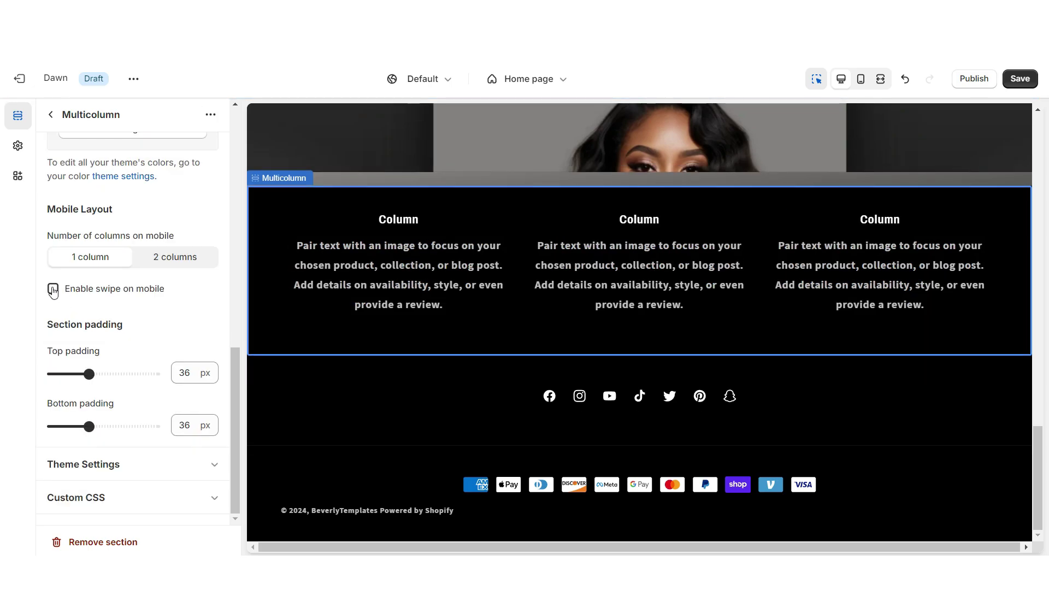
click(53, 290)
click(411, 289)
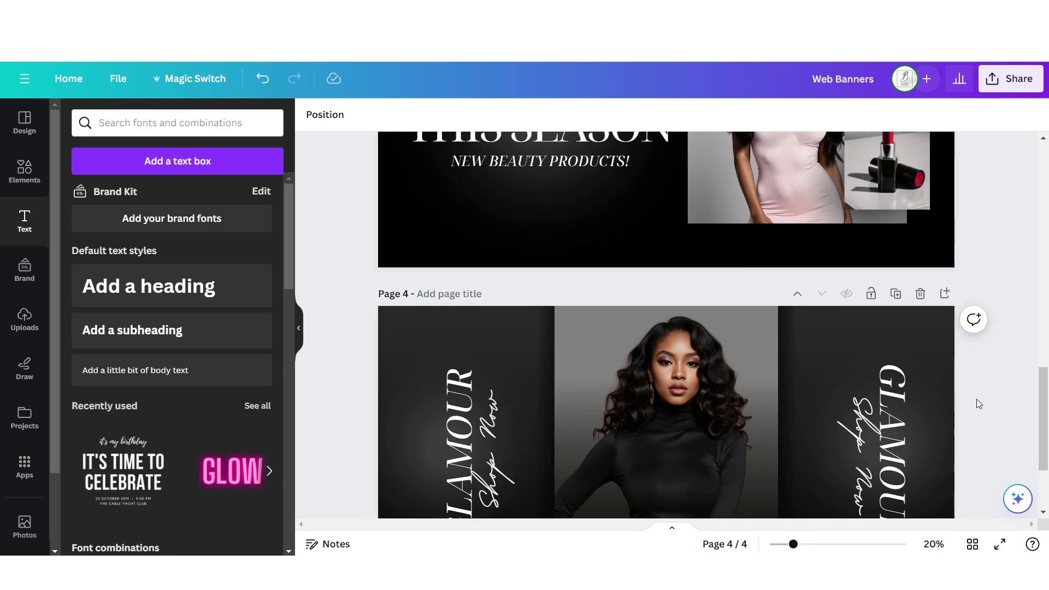
Step: Add a new page with a circle and a black duplicate circle forming a ring
scroll(975, 398, down, 3)
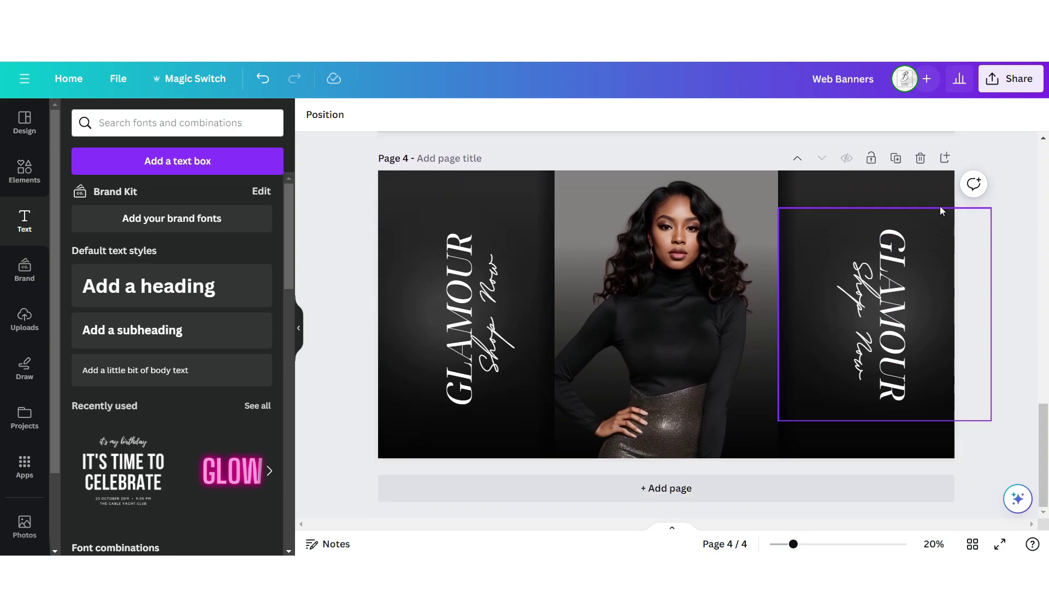
click(944, 158)
click(28, 181)
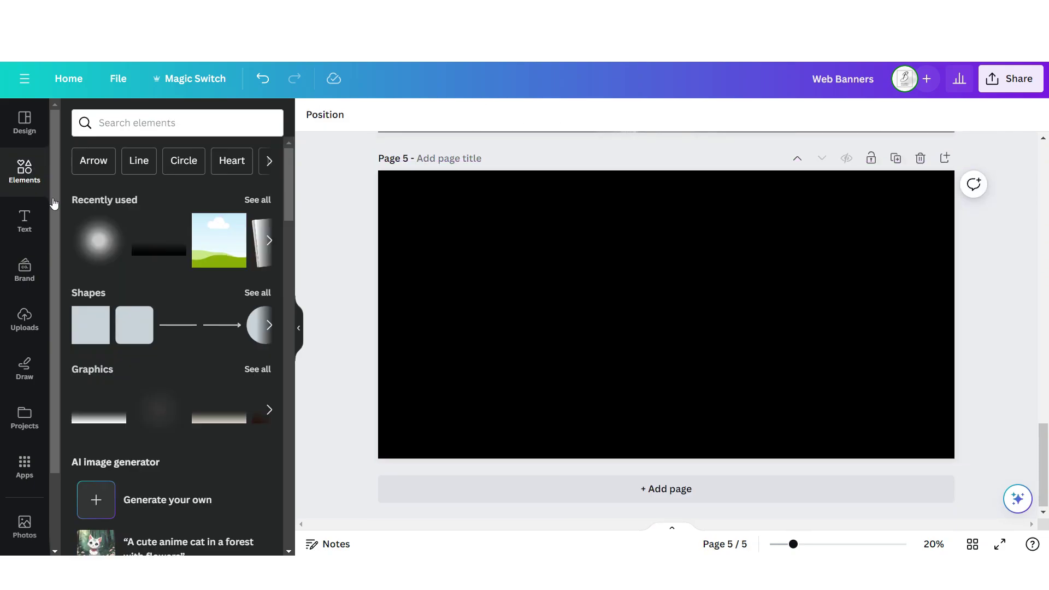
click(252, 338)
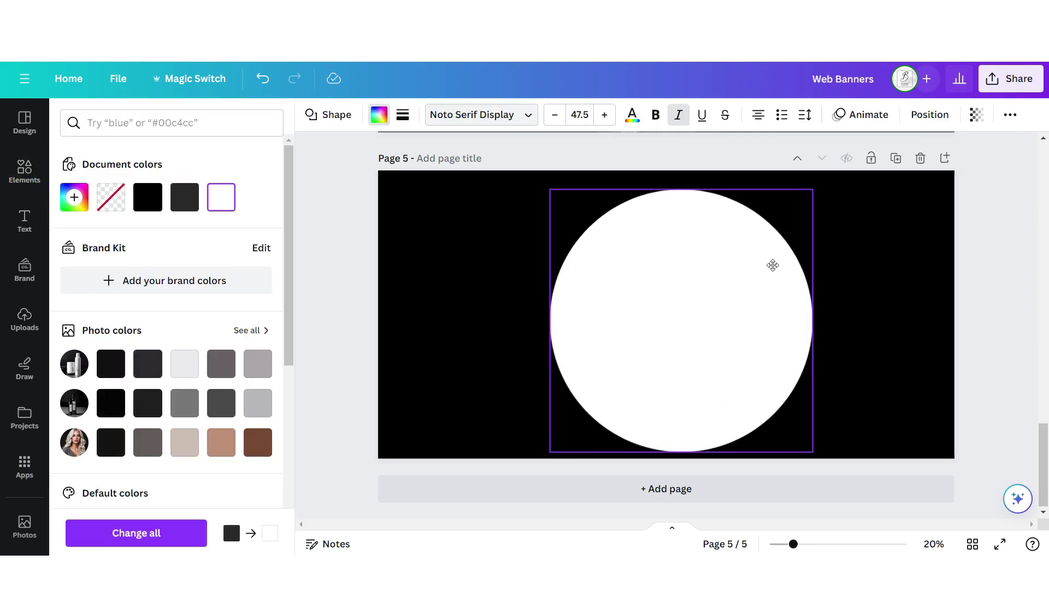
click(643, 480)
click(147, 197)
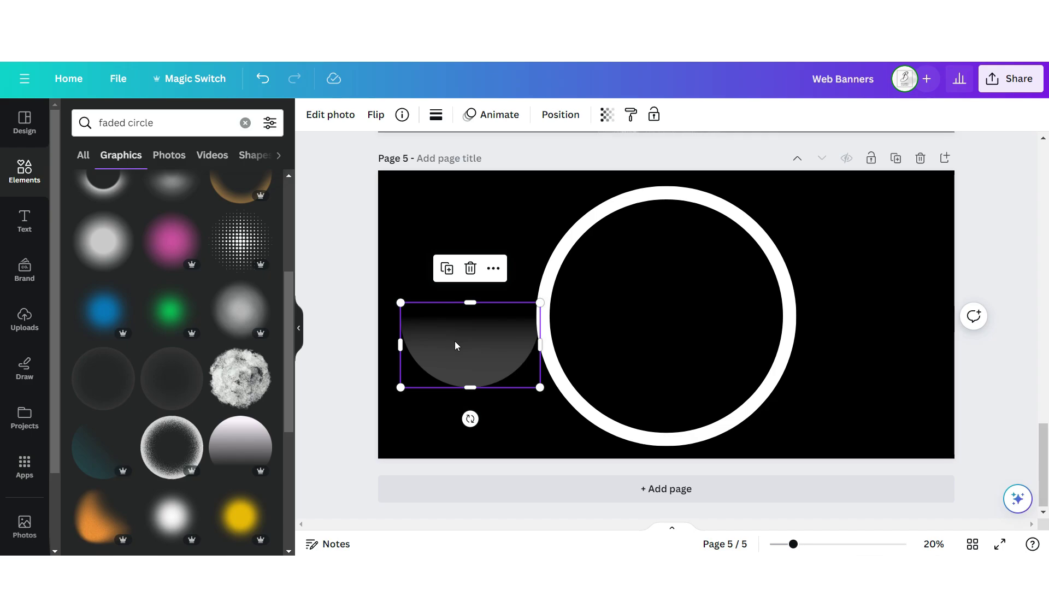
Step: Enlarge the gradient half-circle, truck and quality ribbon graphics, then download Page 5 as PNG
drag(468, 343, 748, 363)
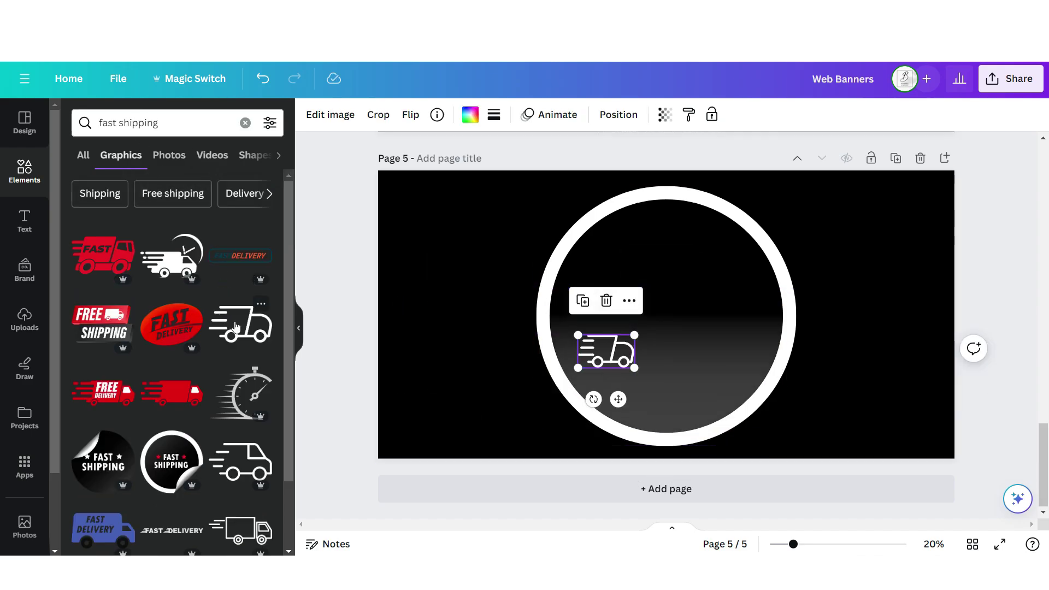
drag(633, 334, 772, 230)
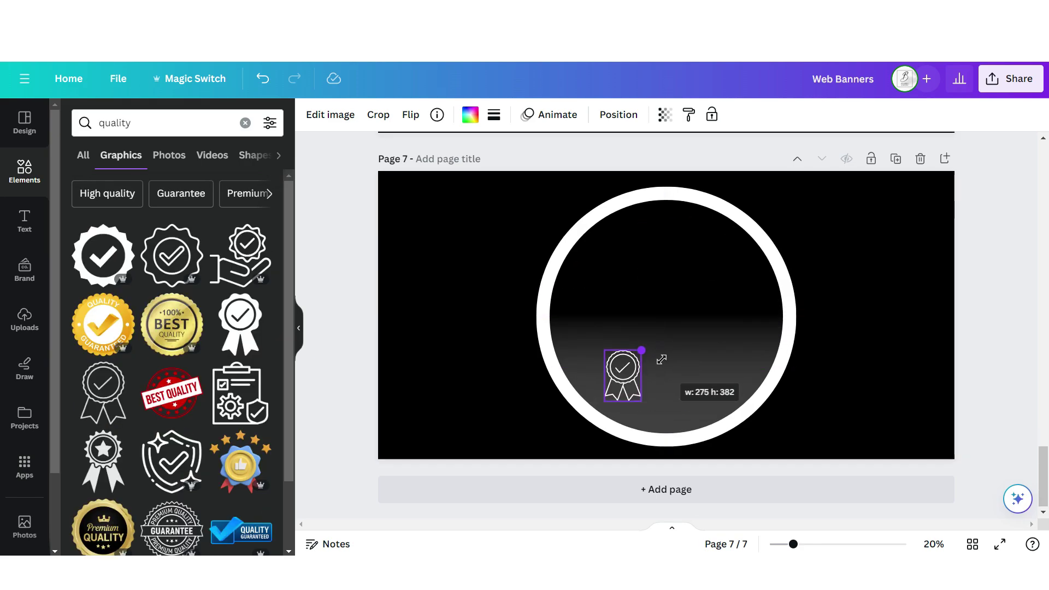
drag(661, 359, 772, 274)
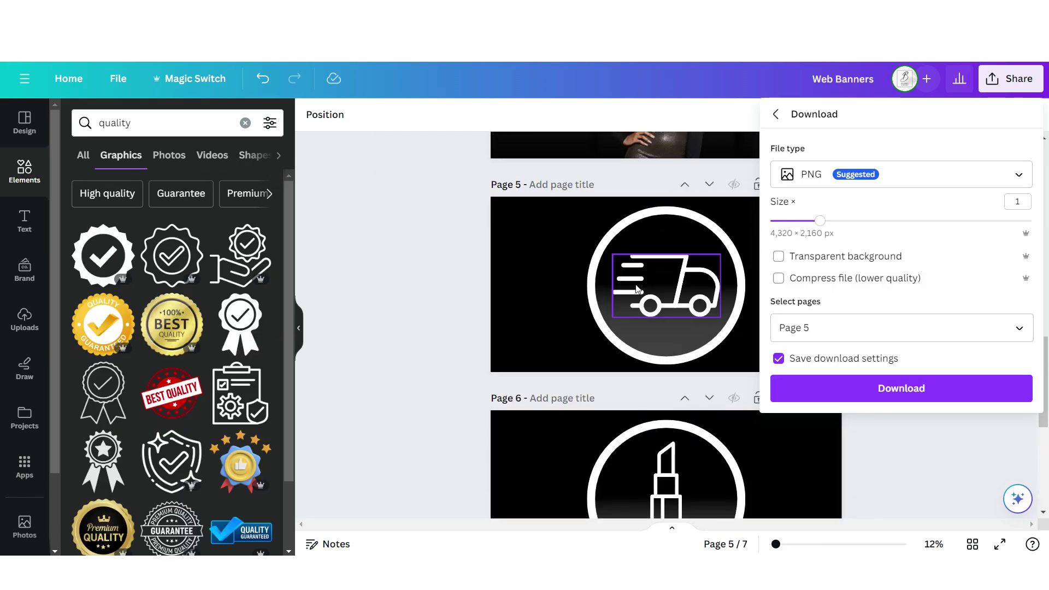
click(823, 386)
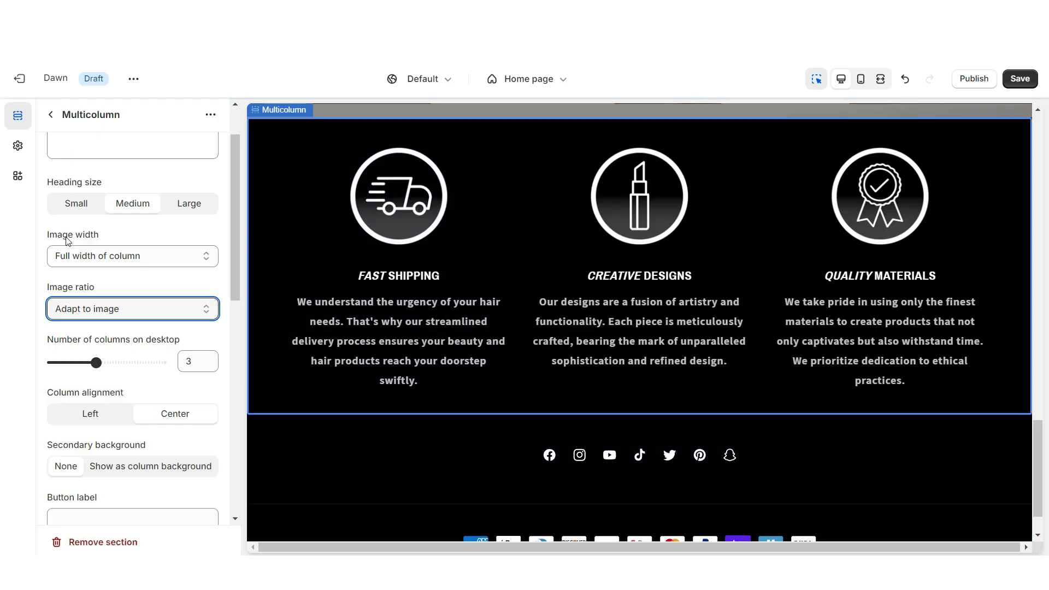
Step: Set Multicolumn image width to Half width of column and preview full-screen and the mobile carousel
click(87, 256)
click(101, 283)
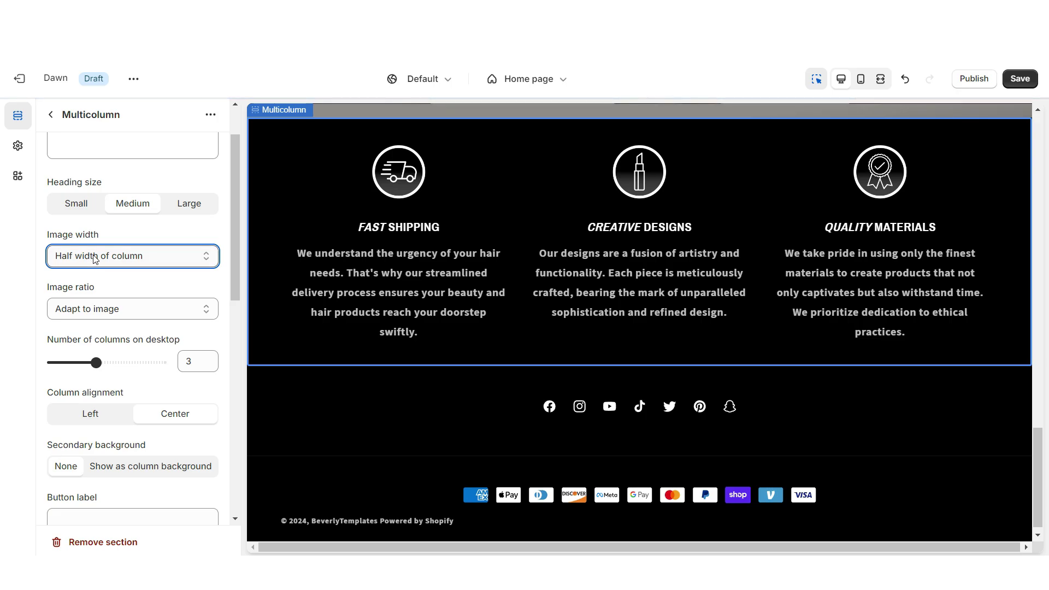
key(ctrl+shift+f)
scroll(1040, 321, down, 6)
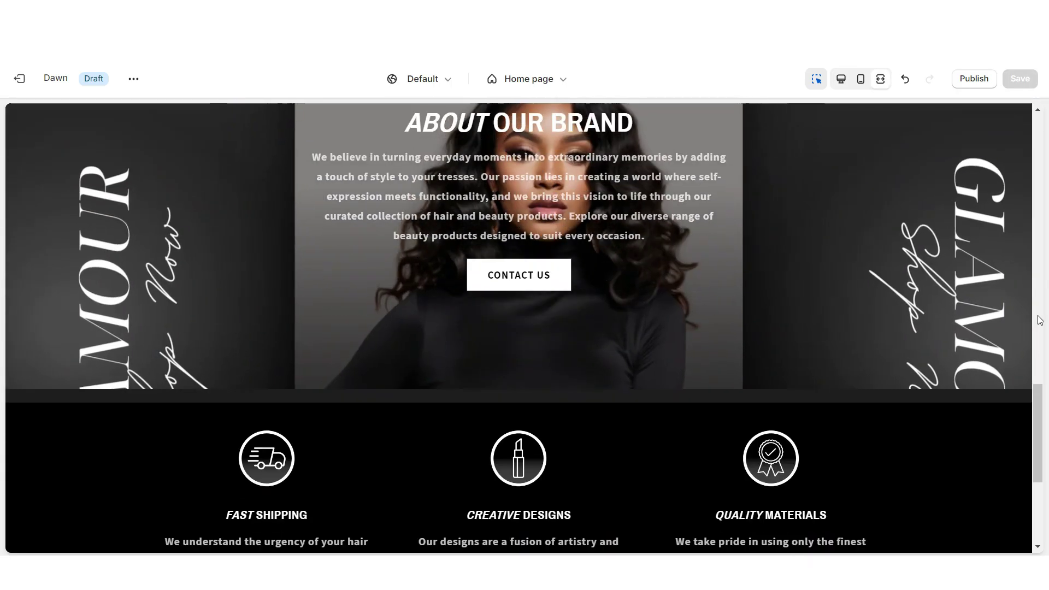
scroll(1039, 321, down, 4)
scroll(1039, 321, up, 4)
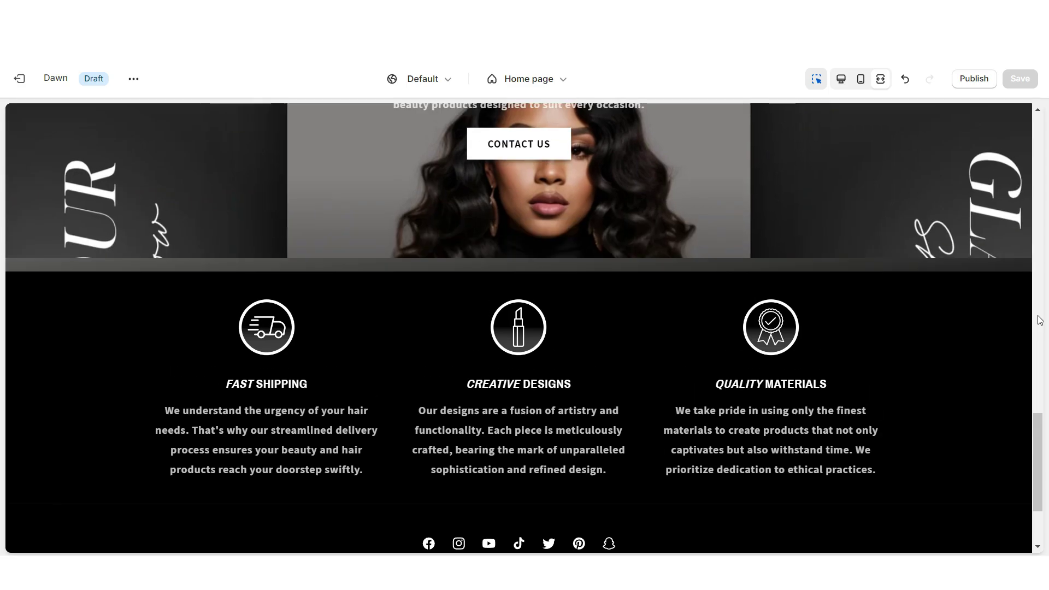
key(ctrl+shift+f)
click(669, 322)
click(669, 322)
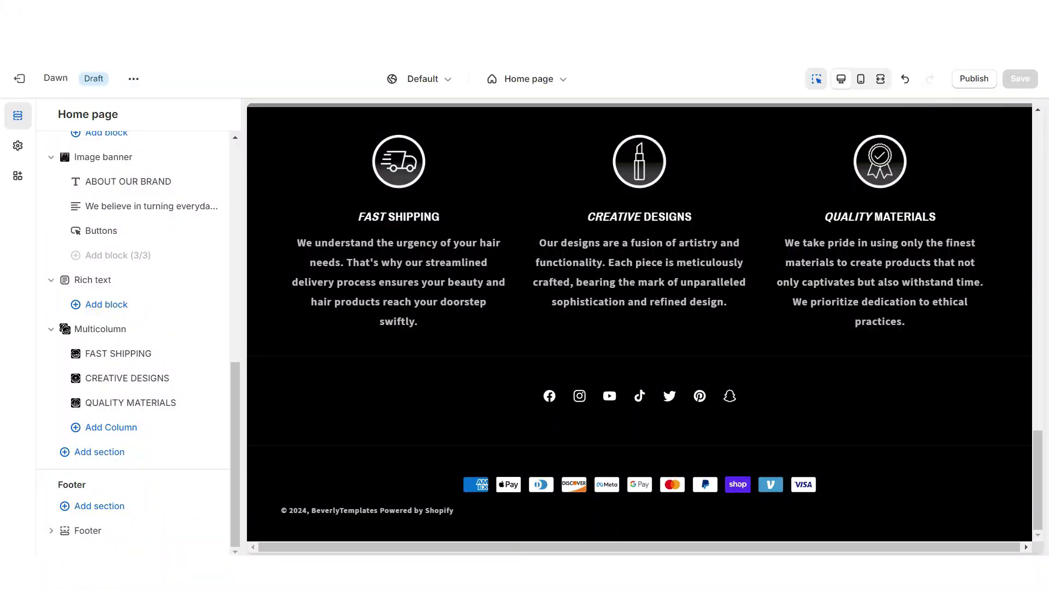
Step: Add a Featured collection section headed 'SHOP OUR BESTSELLERS ✧'
click(619, 336)
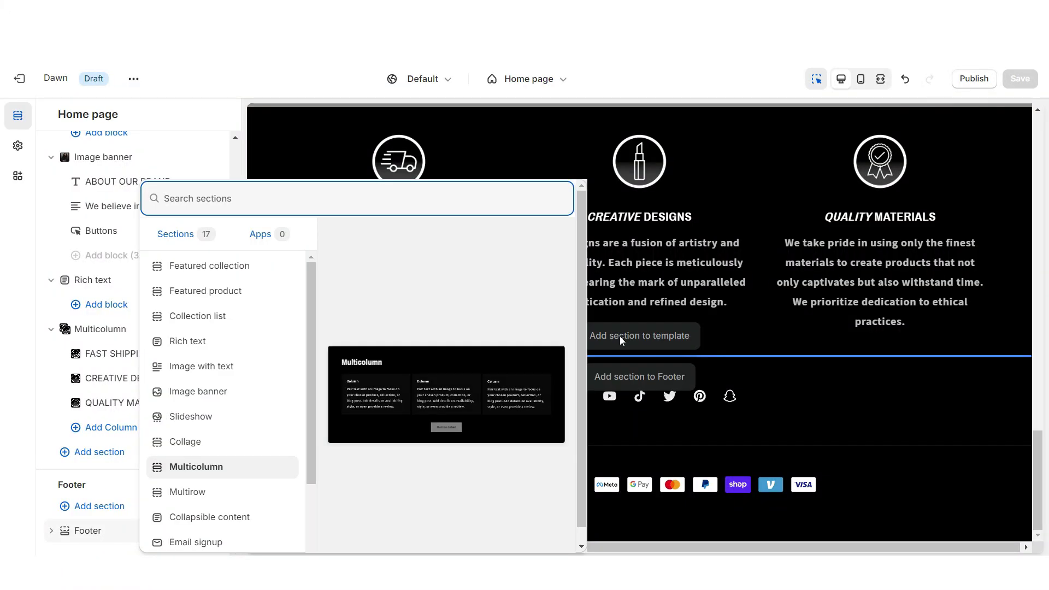
click(273, 272)
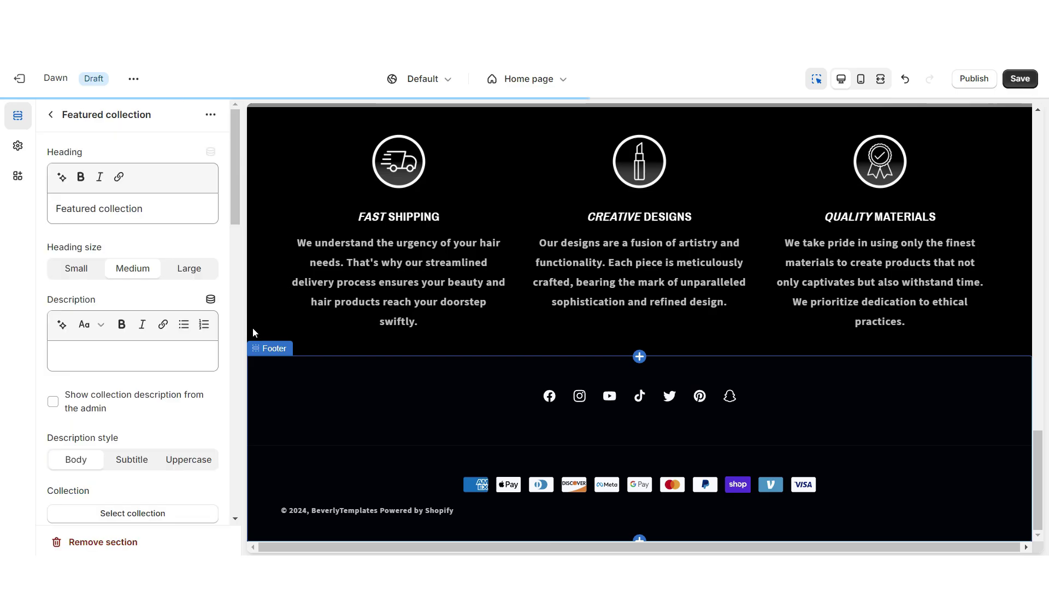
triple_click(131, 208)
right_click(131, 206)
click(136, 290)
Step: Give the featured collection colour Scheme 2 and enable swipe on mobile
scroll(106, 208, down, 10)
click(117, 329)
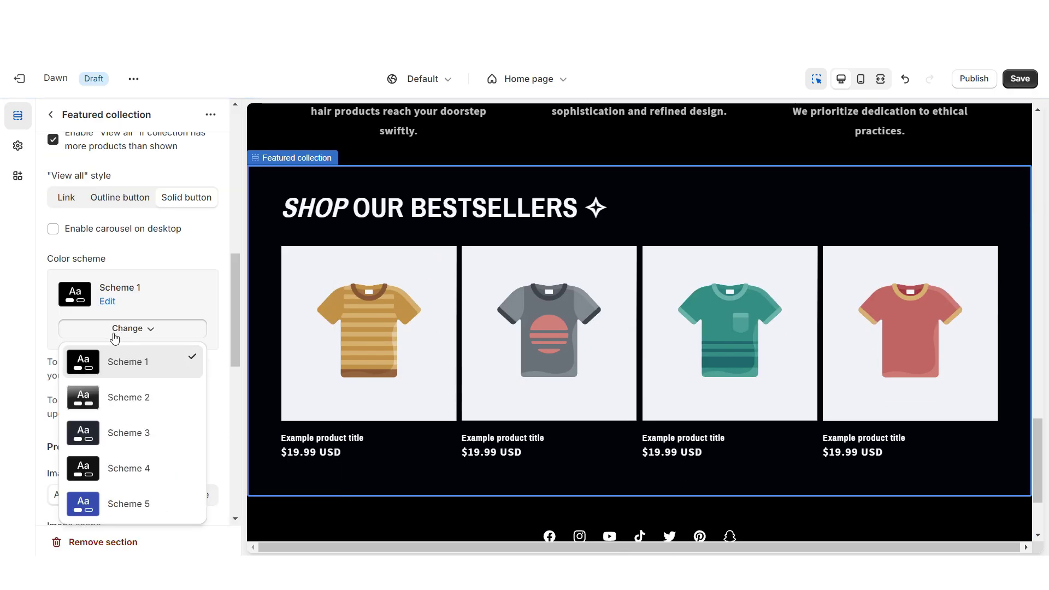
click(130, 398)
scroll(96, 332, up, 4)
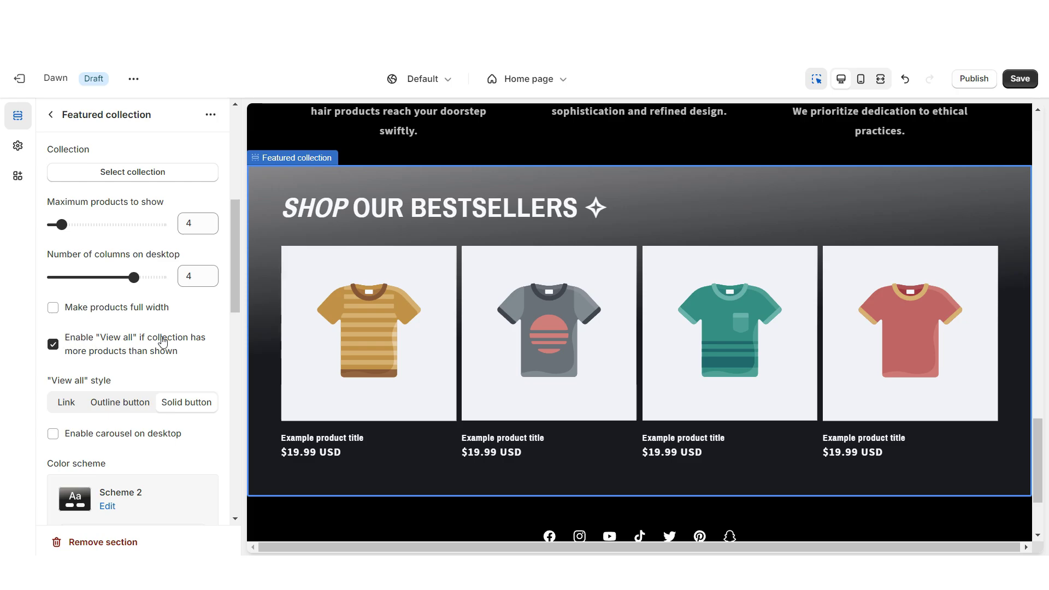
scroll(47, 348, down, 10)
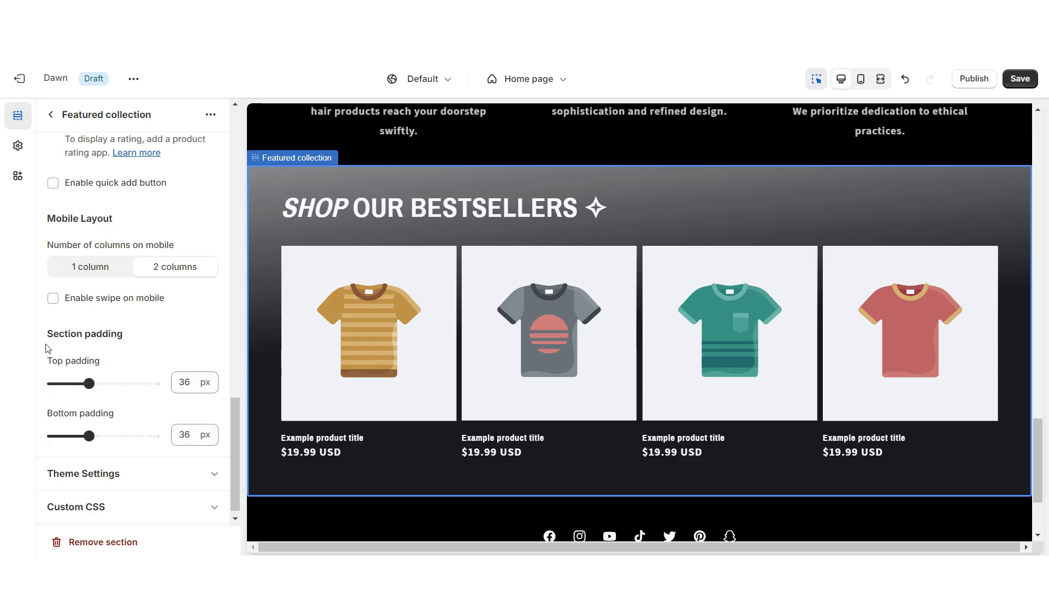
click(52, 299)
scroll(132, 205, up, 5)
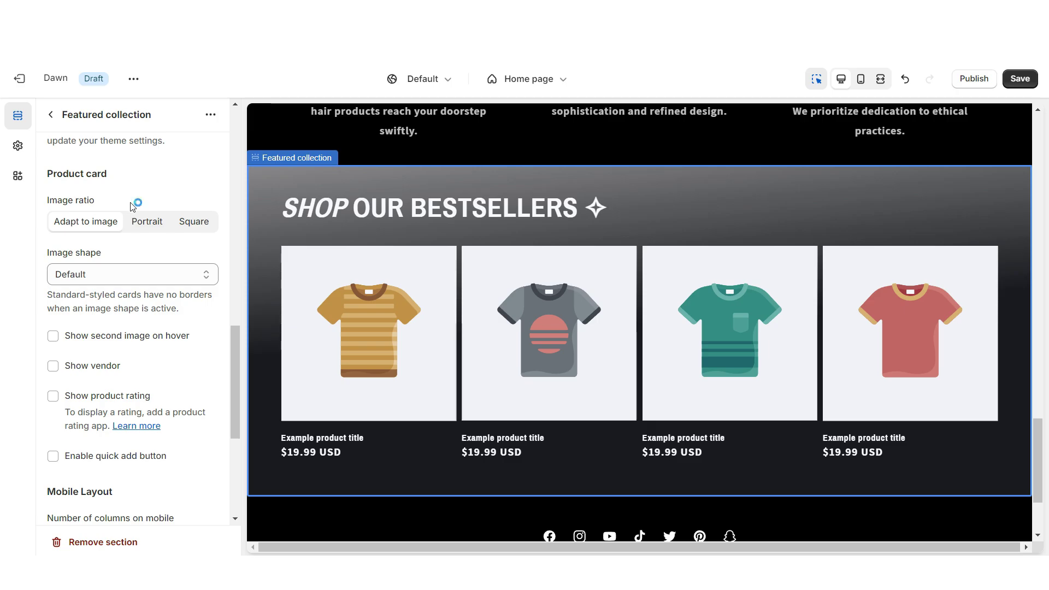
scroll(158, 284, up, 8)
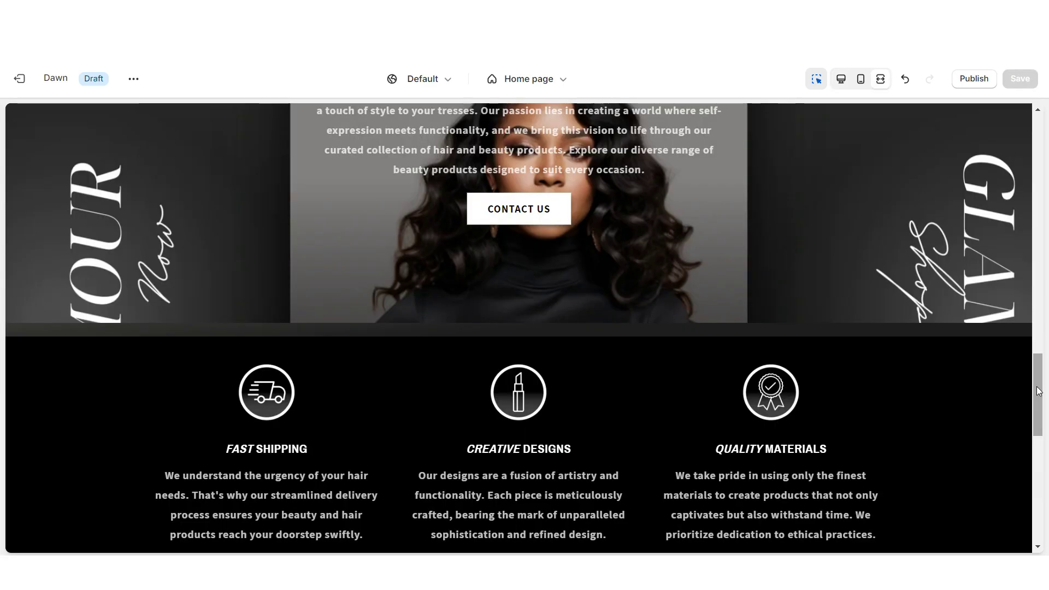
scroll(1038, 391, down, 9)
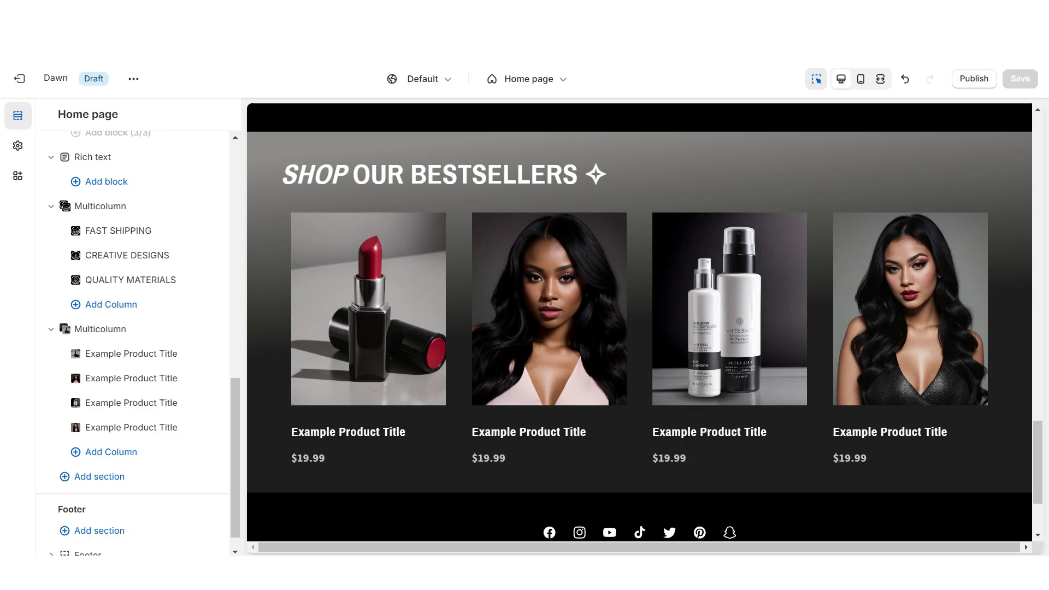
Step: Add a Multicolumn section titled CUSTOMER REVIEWS with no button, centred text and four desktop columns
click(99, 476)
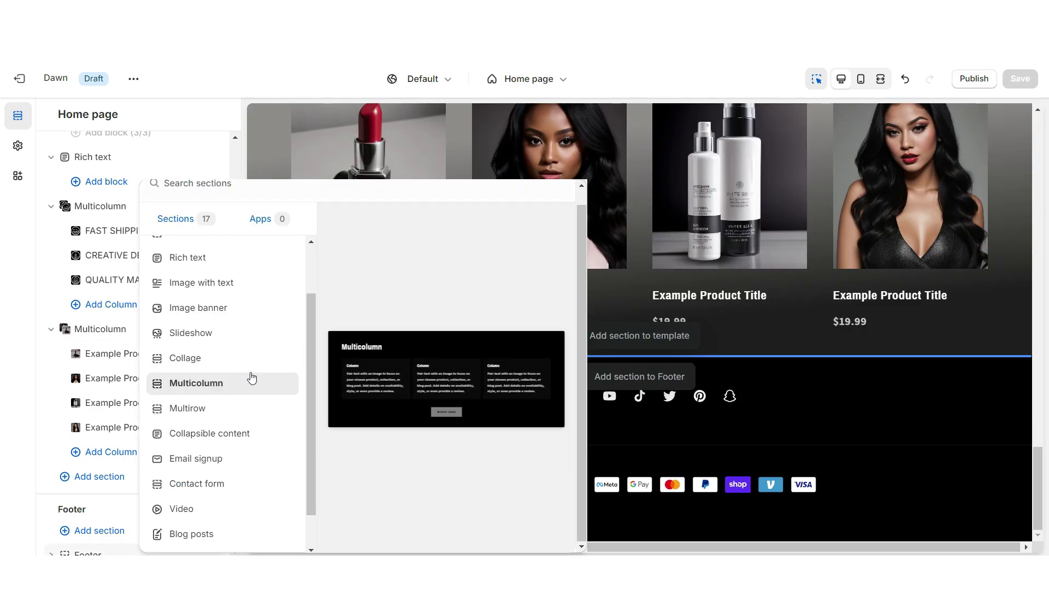
click(246, 379)
double_click(84, 208)
text(CUSTOMER REVIEWS)
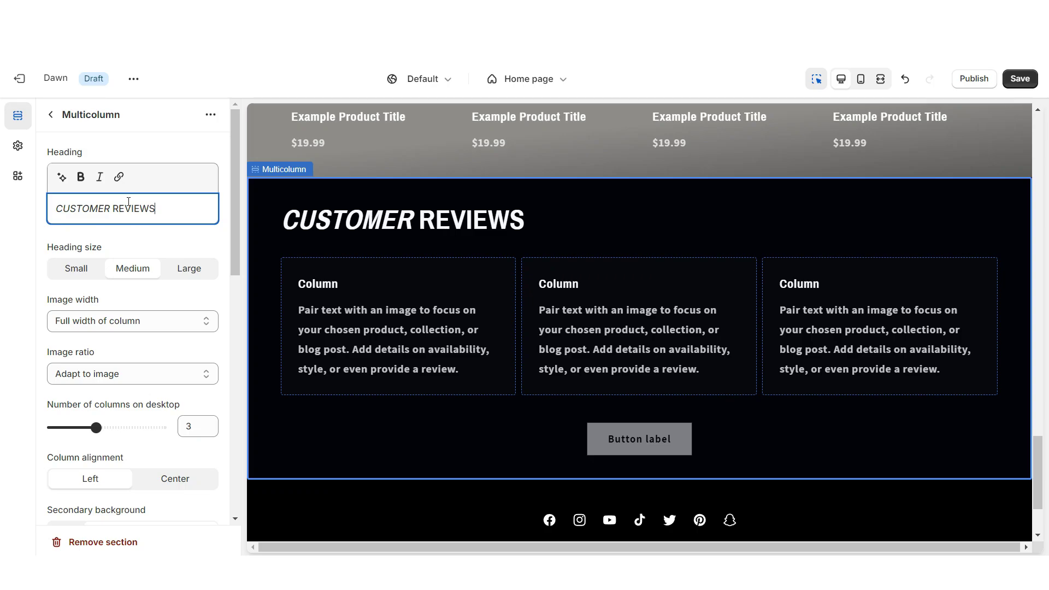
scroll(109, 328, down, 4)
triple_click(92, 381)
key(BackSpace)
click(141, 259)
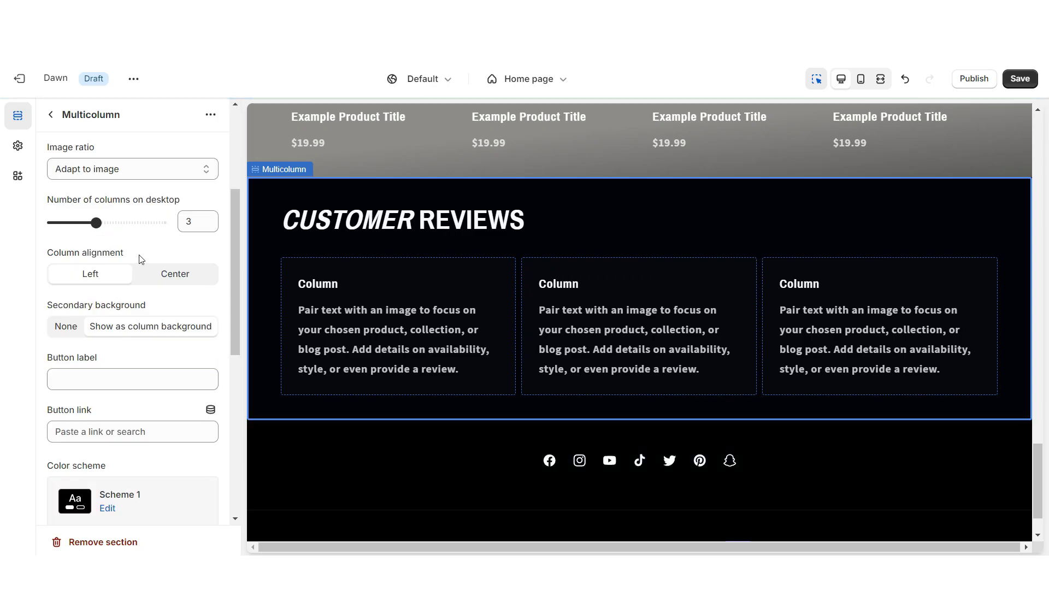
click(171, 276)
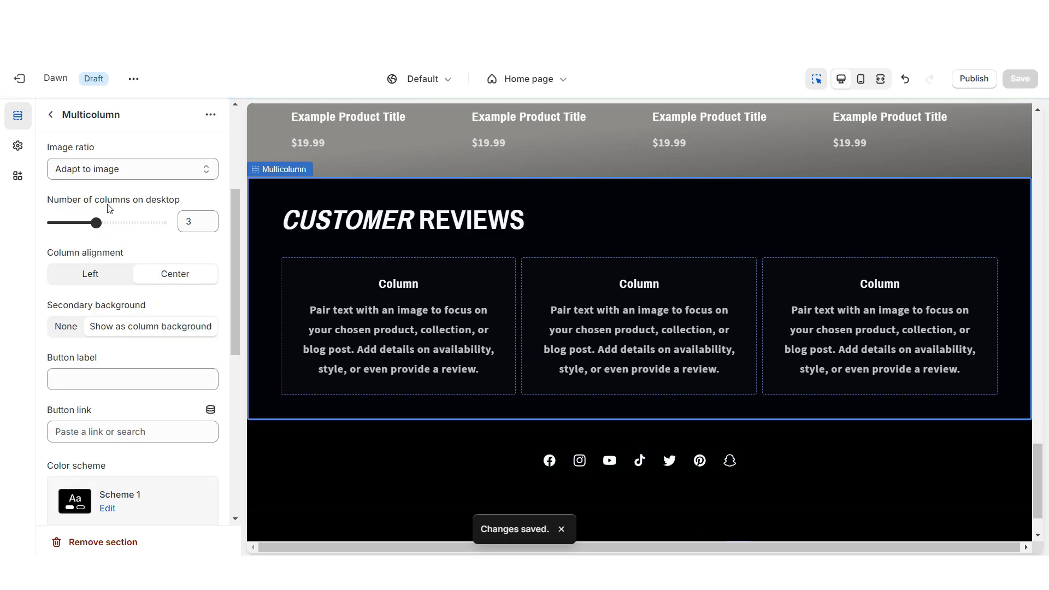
drag(98, 222, 117, 222)
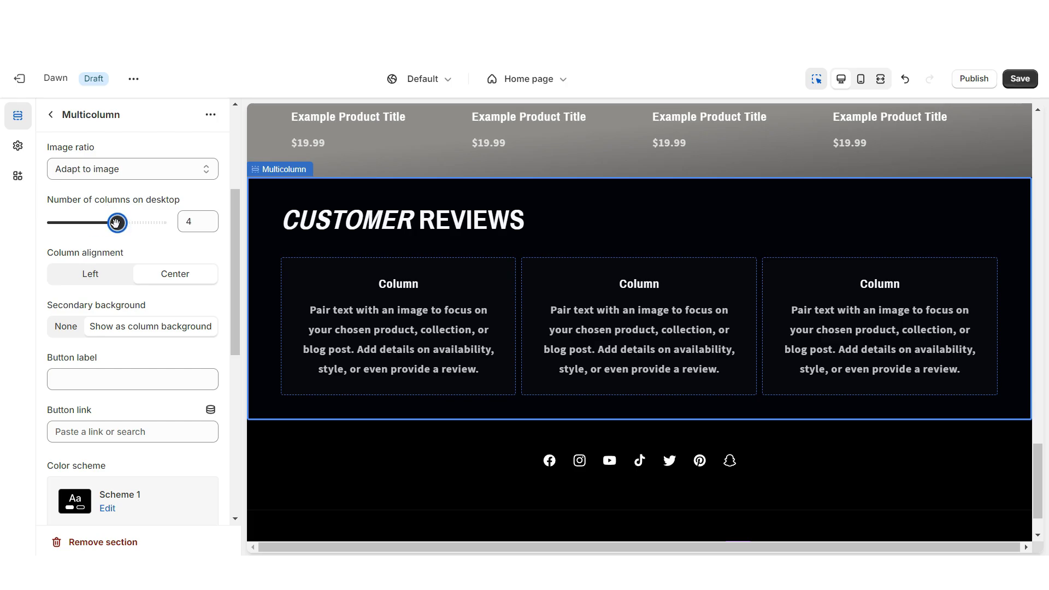
Step: Give the review columns a five-star heading and paste the copied review into each description
click(367, 281)
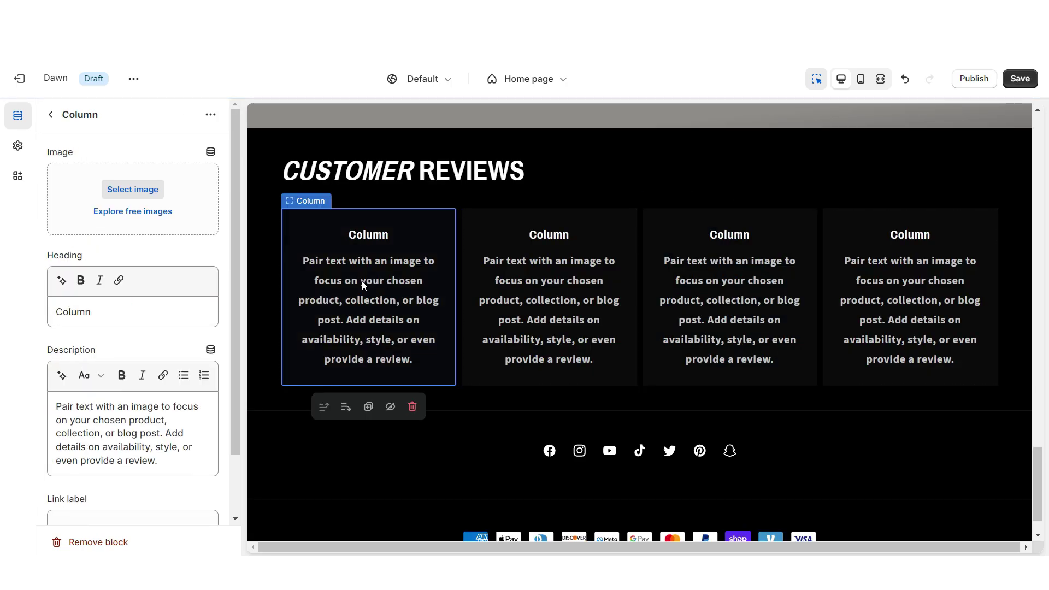
double_click(368, 234)
text(★★★★★)
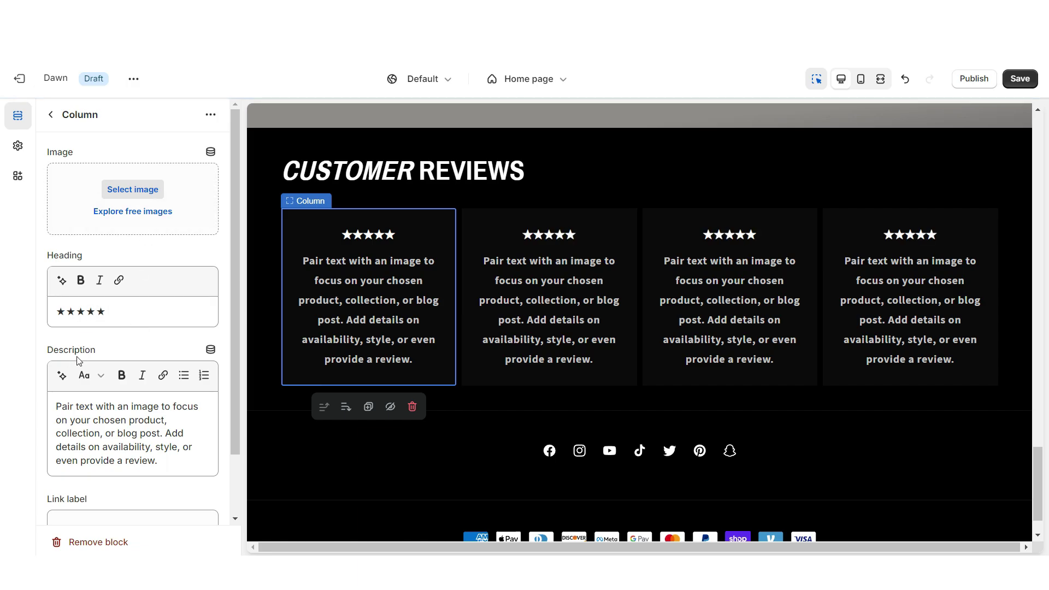
triple_click(93, 421)
right_click(93, 421)
click(112, 198)
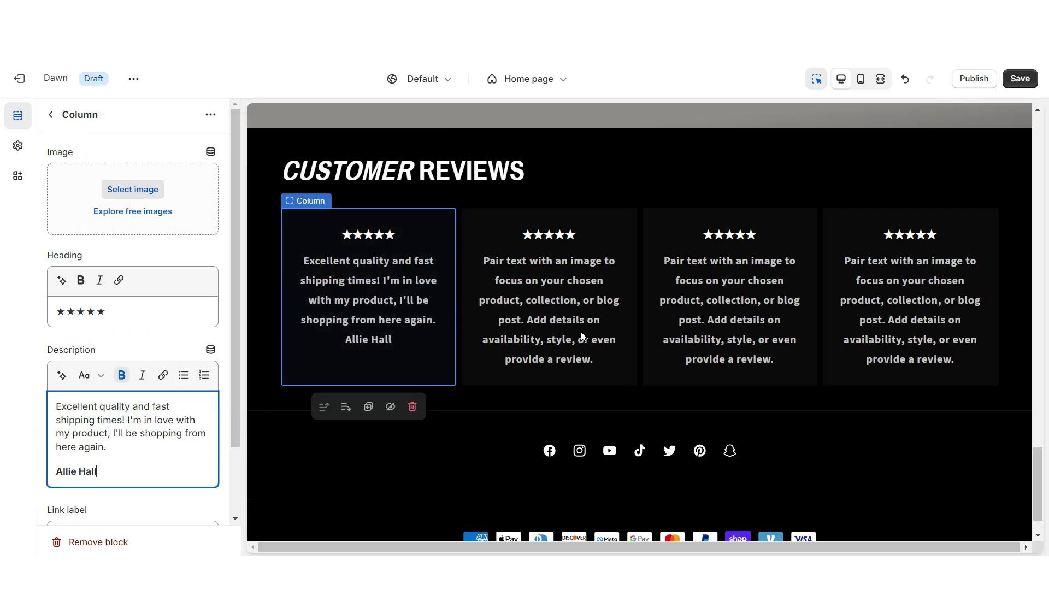
click(909, 301)
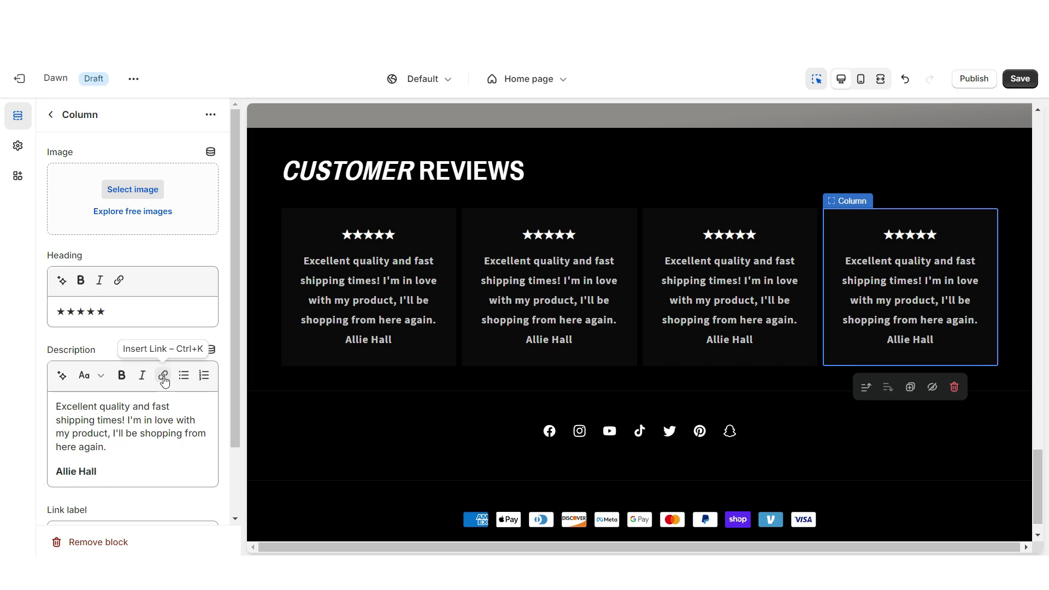
Step: Return to the reviews section settings and preview the storefront at full width
key(Escape)
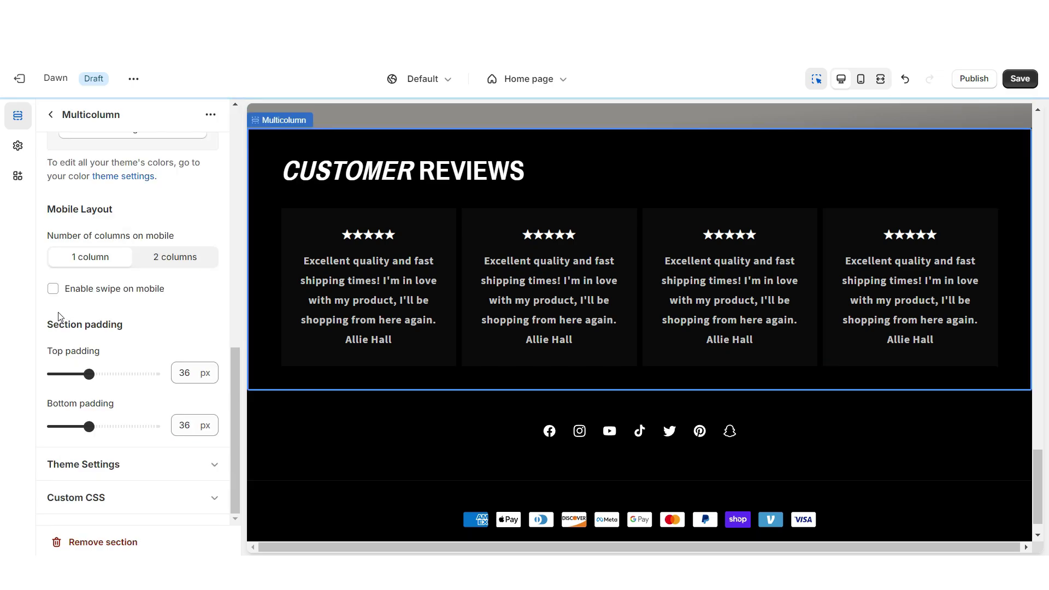
key(ctrl+shift+f)
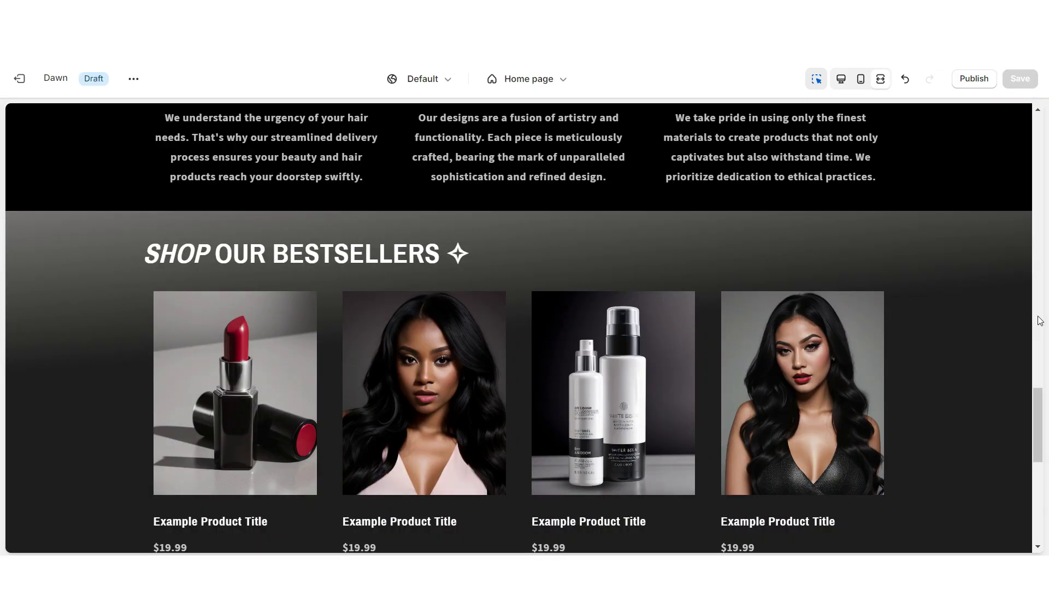
scroll(1039, 320, down, 5)
scroll(1039, 321, down, 3)
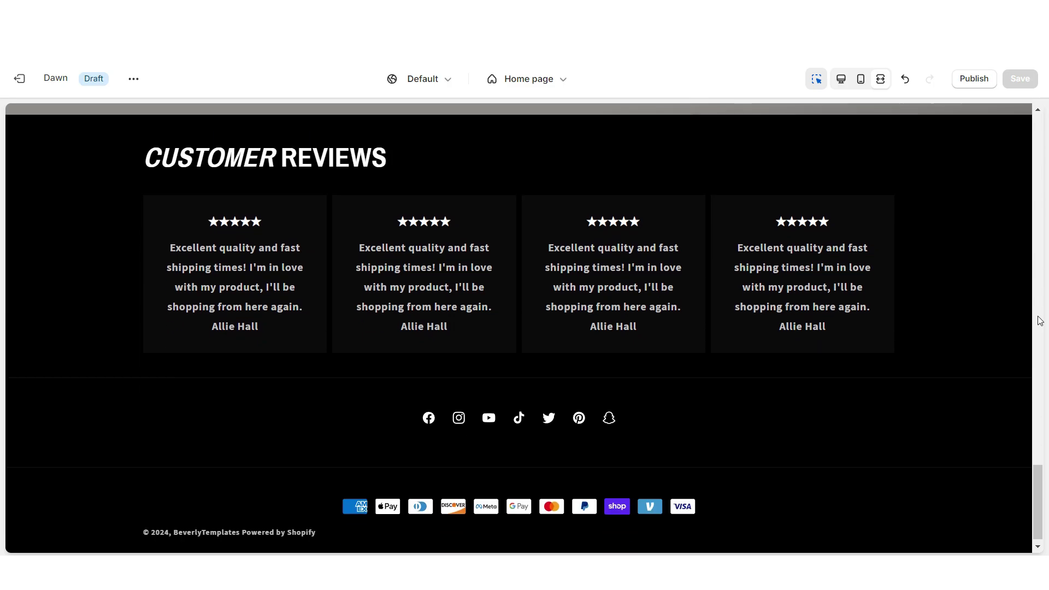
scroll(1039, 320, up, 4)
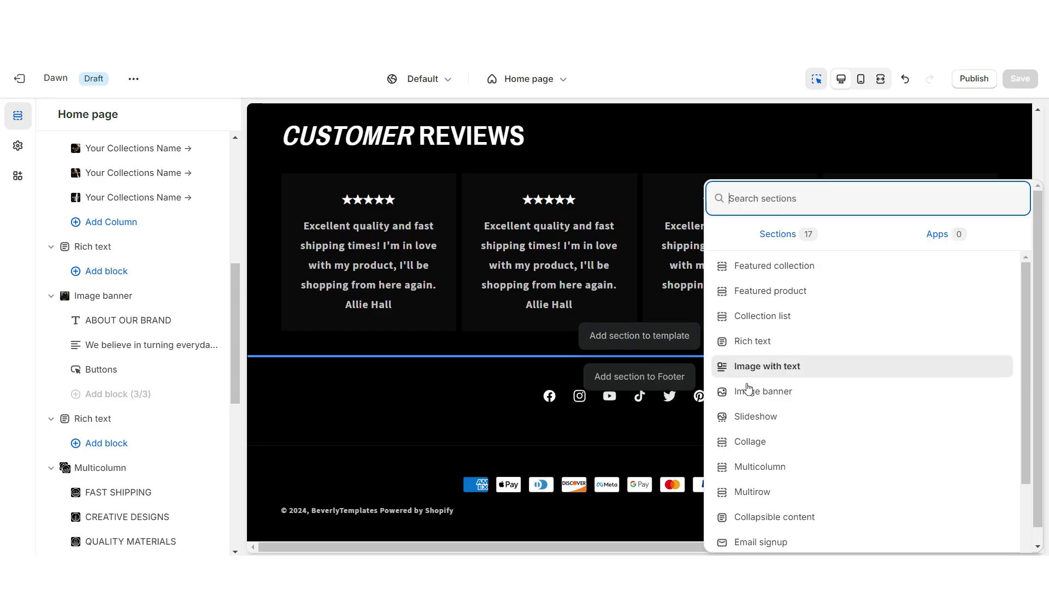
Step: Add an Image banner above the footer headed UP TO 50% OFF, without a second button
click(758, 389)
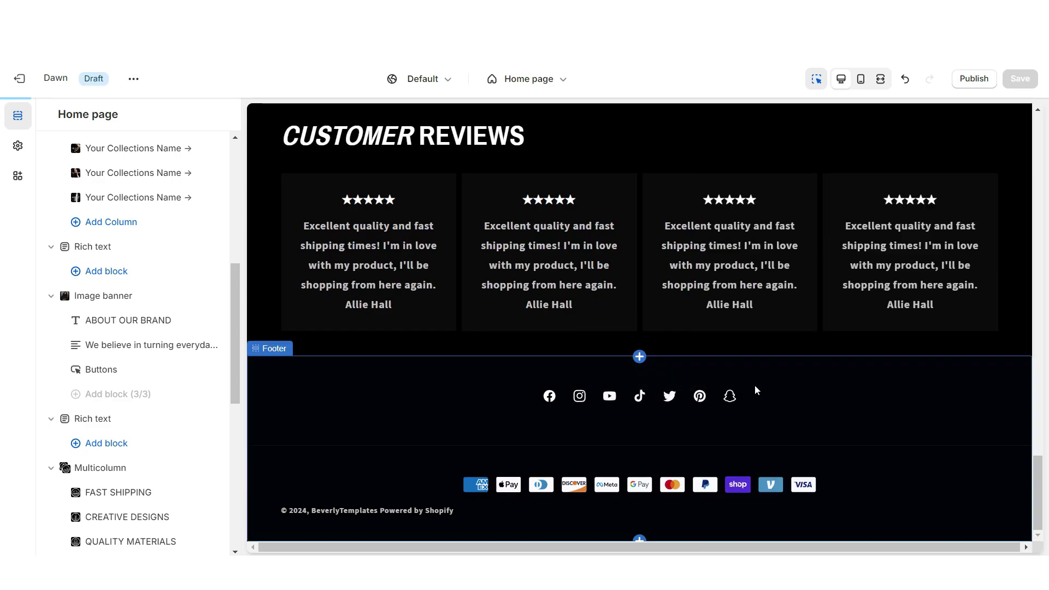
right_click(85, 213)
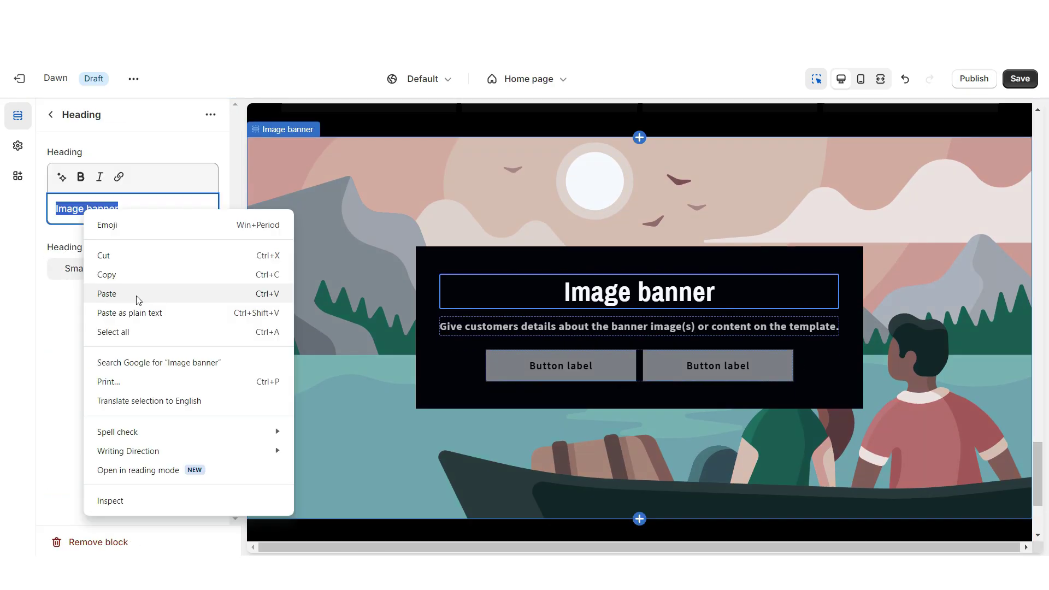
click(136, 298)
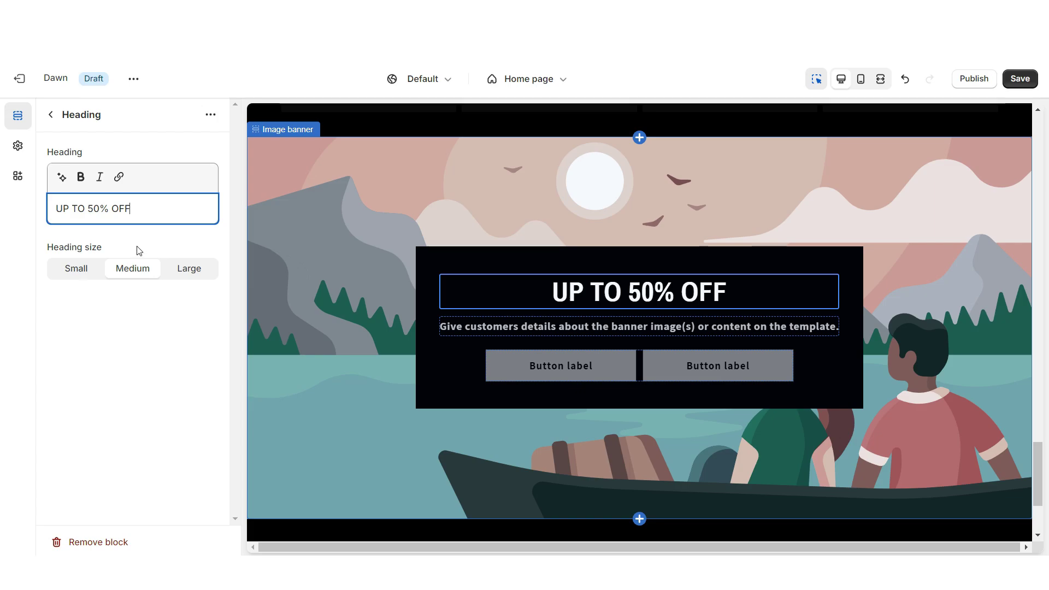
triple_click(89, 327)
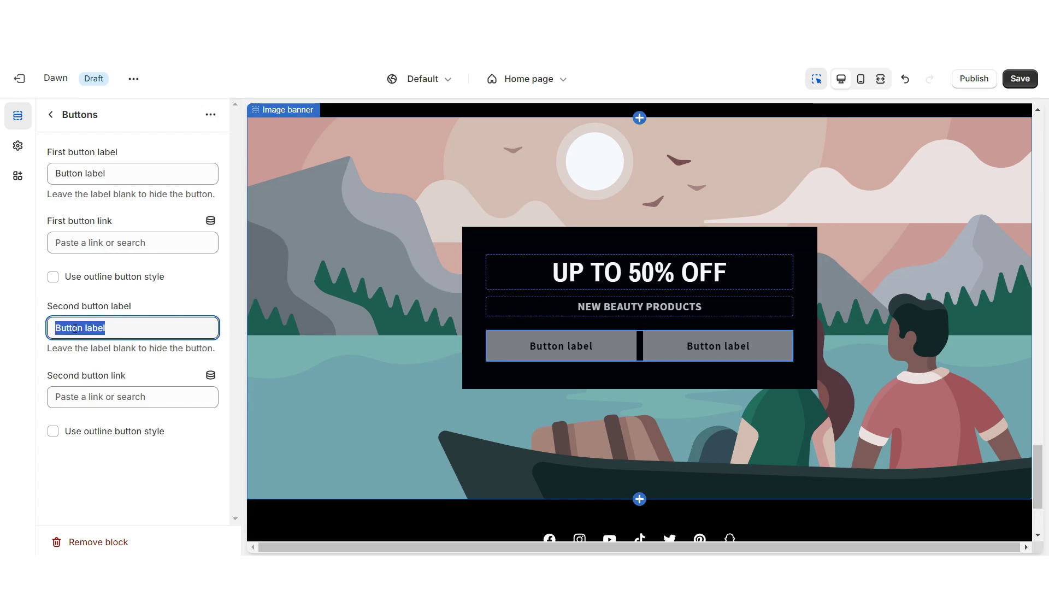
key(BackSpace)
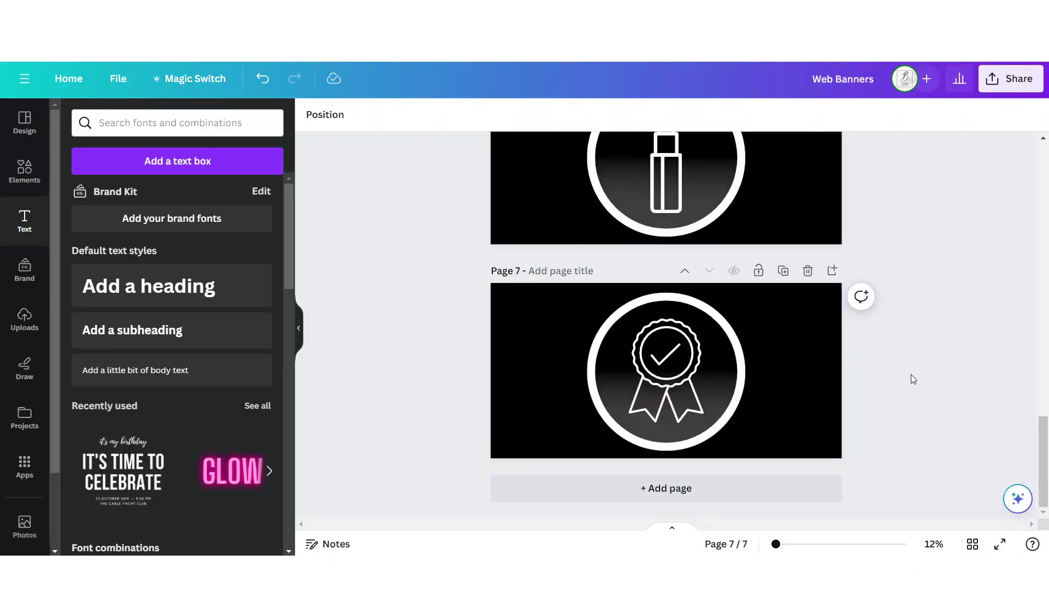
Step: Add page 8 with an enlarged dark fade gradient and a dark square at top-left
scroll(785, 330, up, 3)
scroll(807, 399, down, 4)
click(831, 270)
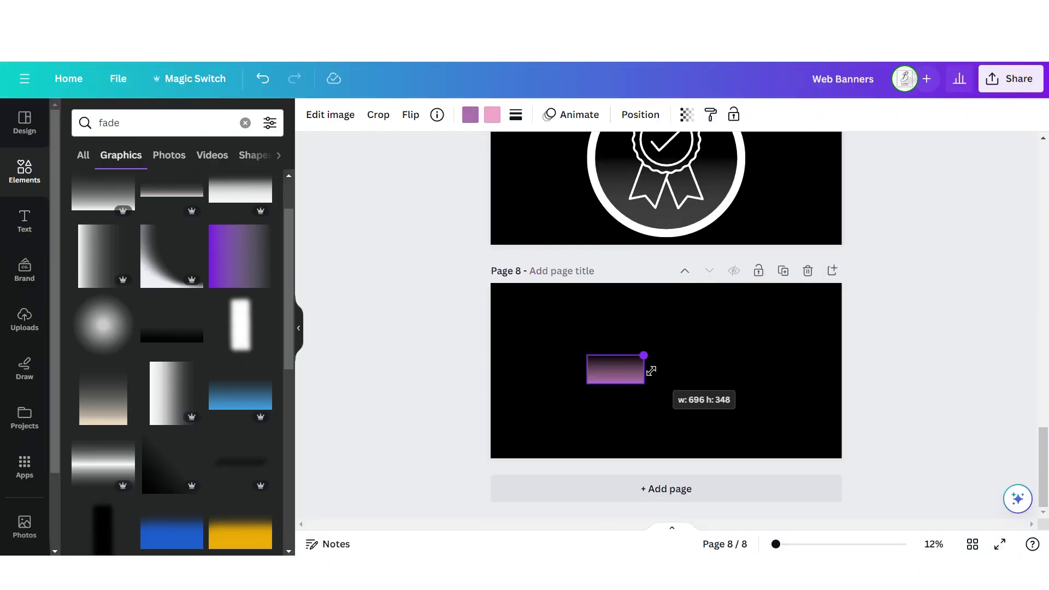
drag(648, 368, 778, 342)
click(470, 114)
click(110, 197)
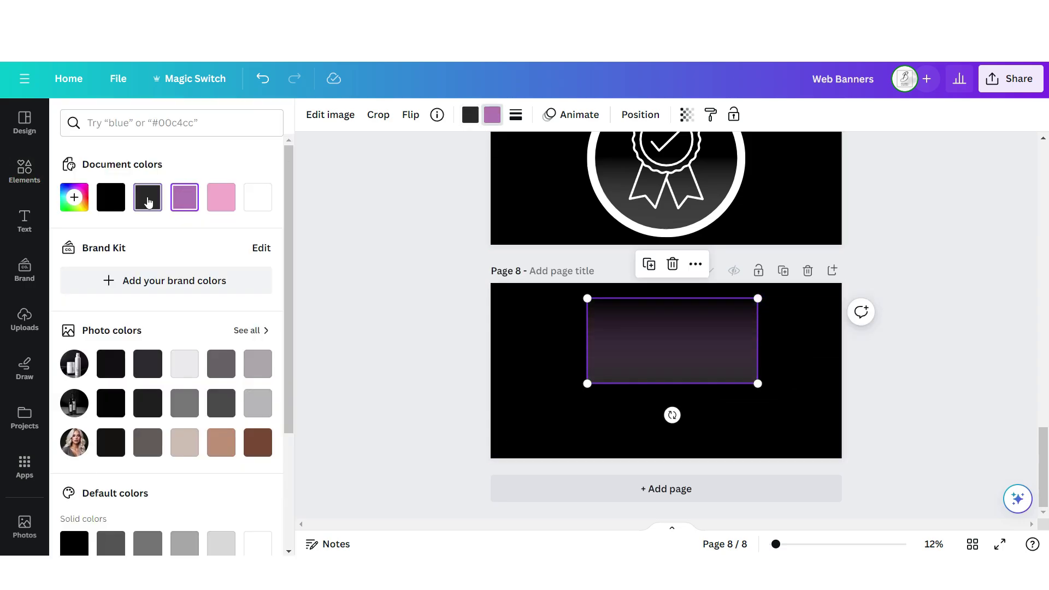
click(25, 169)
click(90, 325)
drag(672, 389, 693, 438)
Step: Lay a white fade gradient over the dark square with lowered transparency
click(25, 170)
click(103, 183)
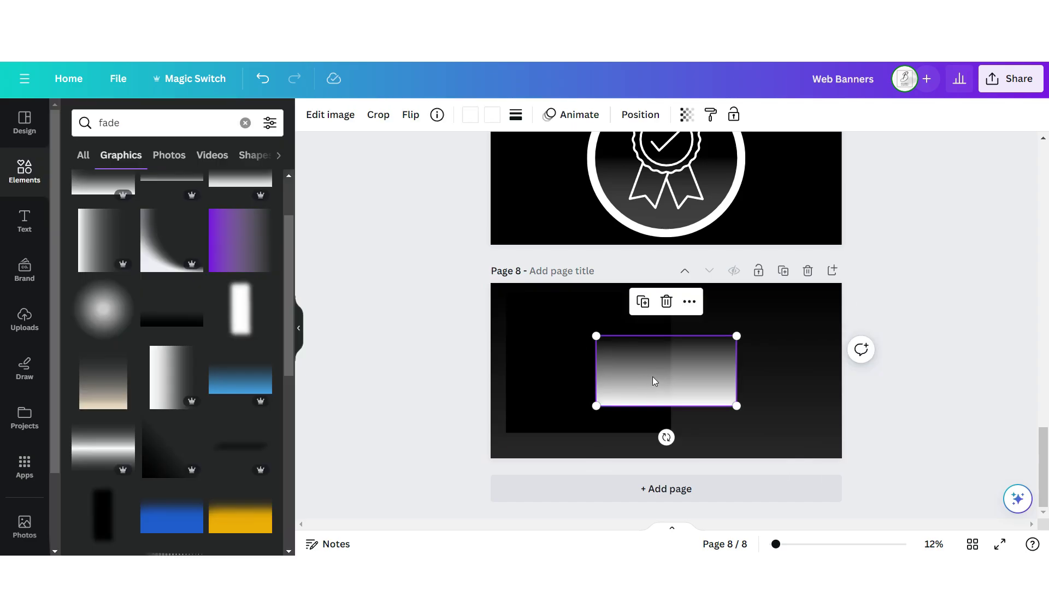
drag(652, 376, 573, 388)
drag(657, 416, 672, 433)
click(687, 115)
drag(667, 169, 601, 169)
click(24, 169)
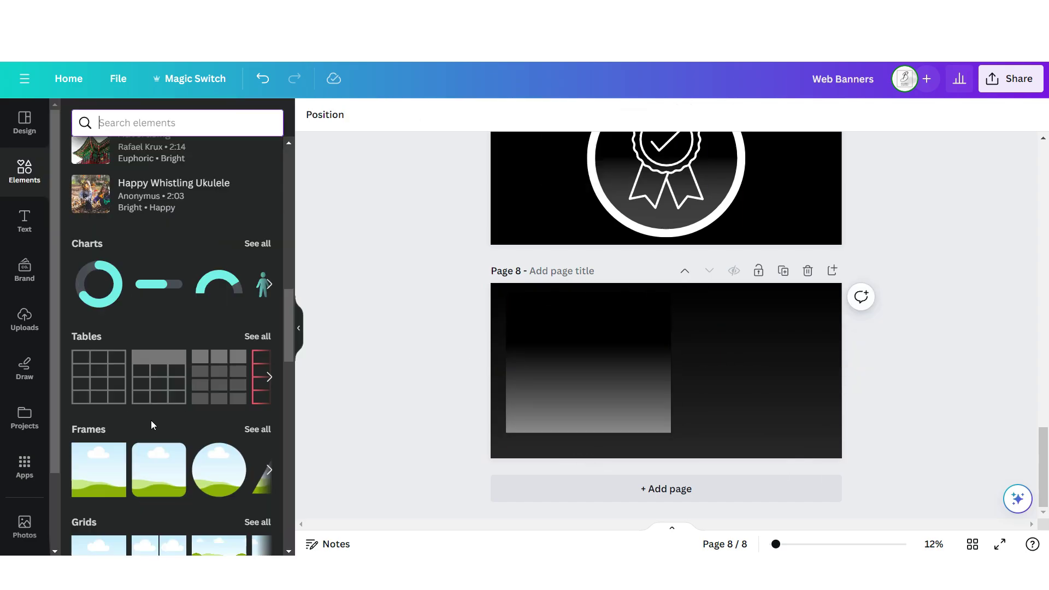
Step: Place two enlarged square photo frames and add the uploaded woman portrait photo
click(112, 459)
drag(640, 361, 531, 377)
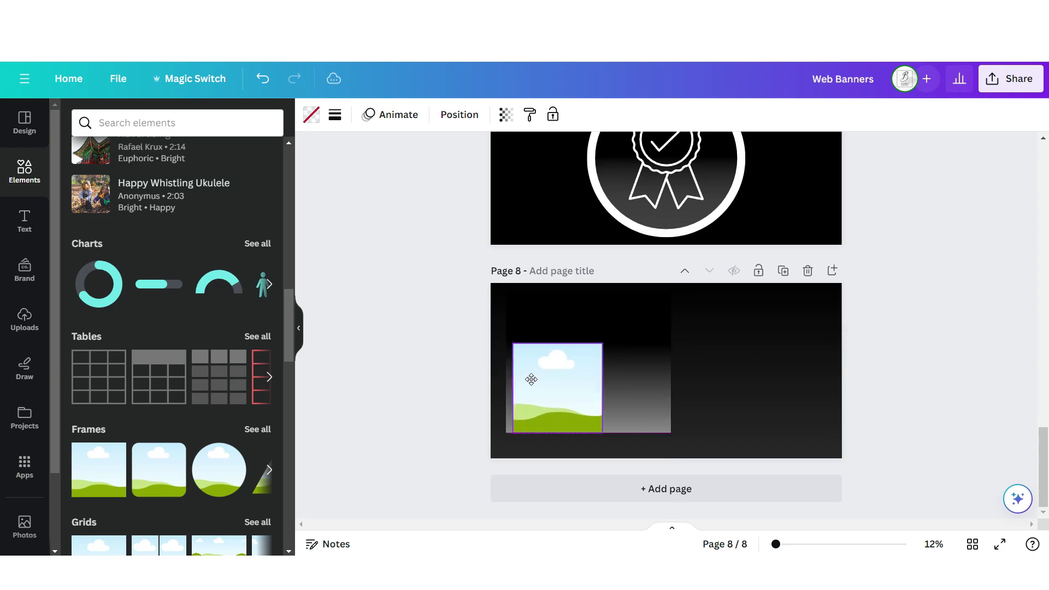
drag(604, 340, 665, 269)
scroll(646, 280, up, 2)
key(ctrl+d)
mouse_move(541, 317)
mouse_down()
mouse_move(704, 317)
mouse_move(654, 344)
mouse_move(606, 344)
mouse_move(550, 322)
mouse_up()
click(24, 320)
click(223, 397)
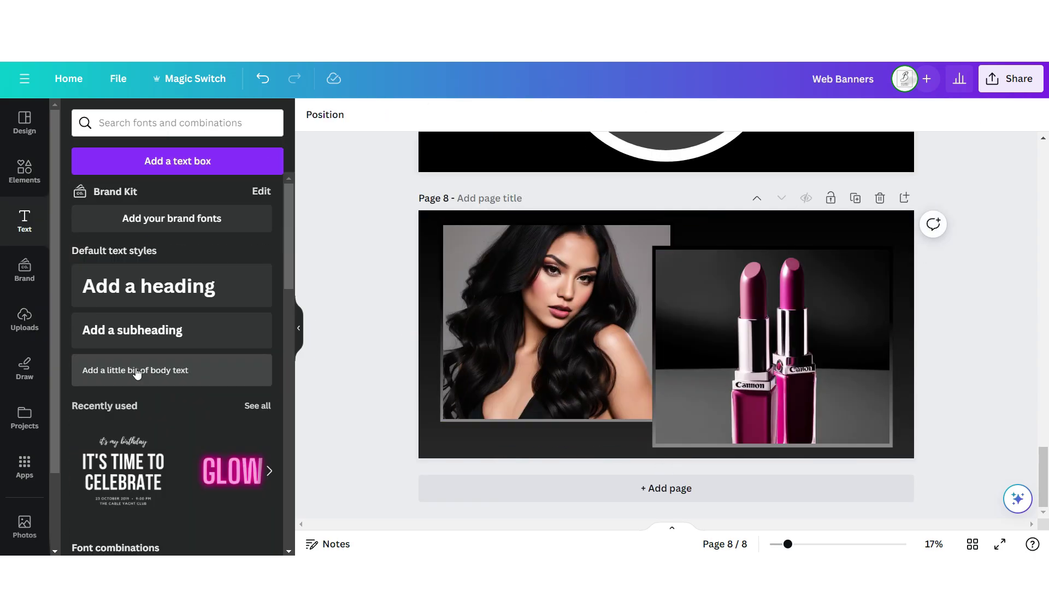
Step: Add uppercase SHOP THE SALE! text in italic Noto Serif Display with Lift effect, then duplicate it
click(136, 373)
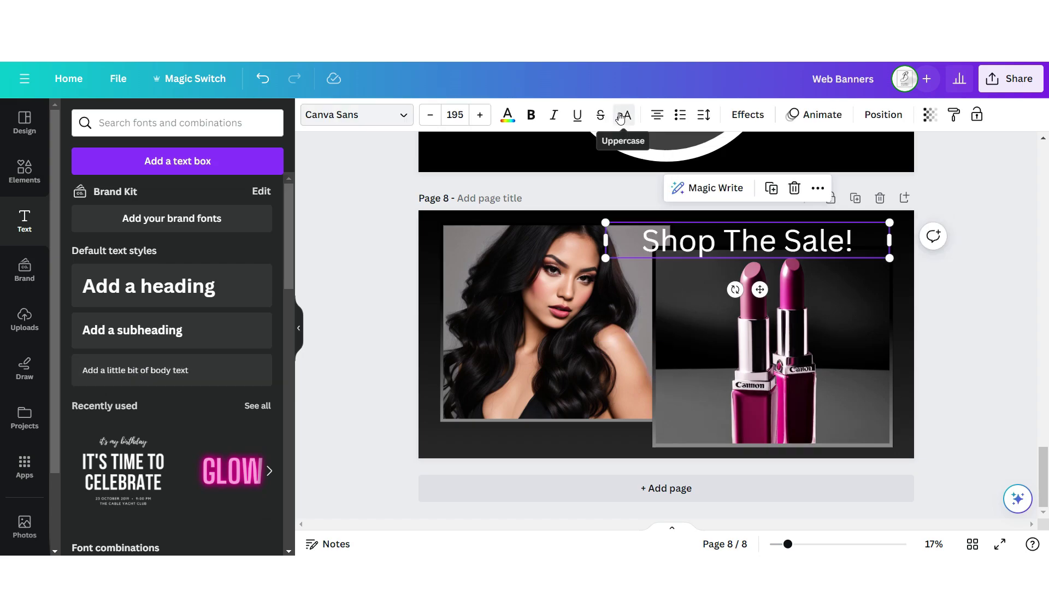
click(622, 116)
click(357, 114)
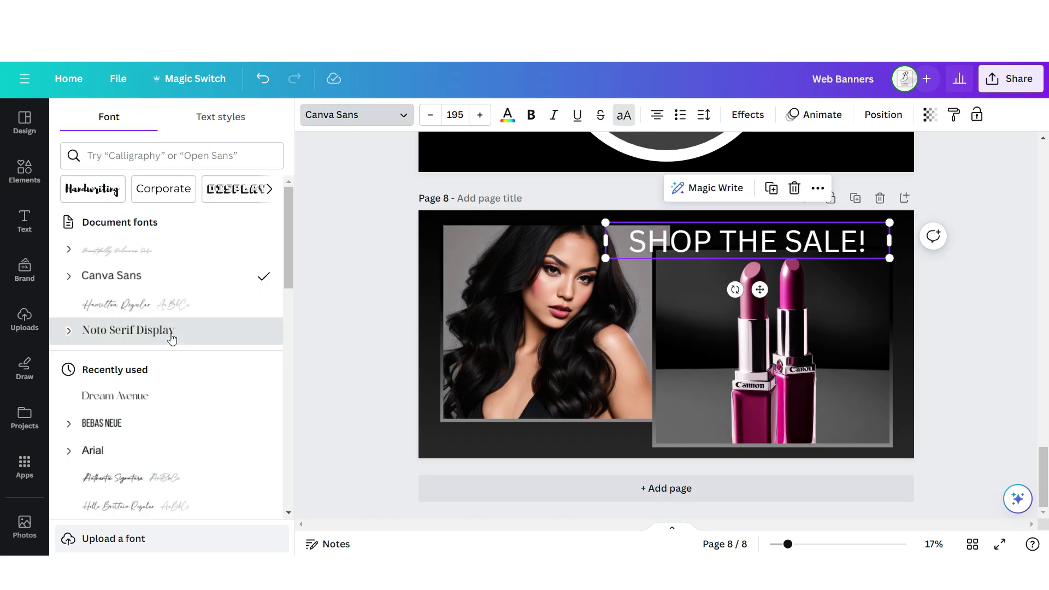
click(167, 334)
key(ctrl+i)
click(748, 115)
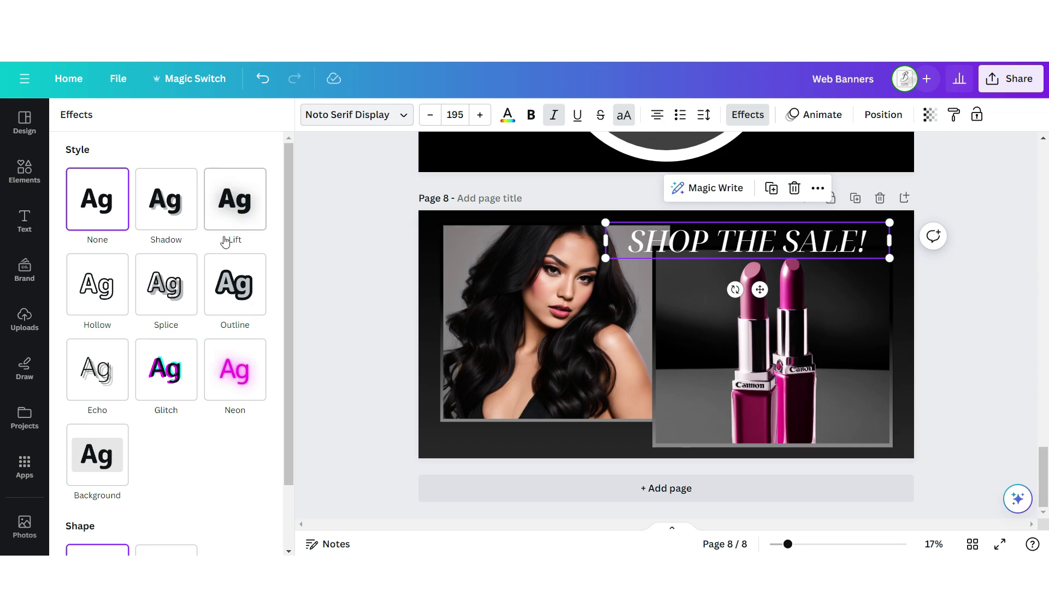
click(234, 200)
click(795, 188)
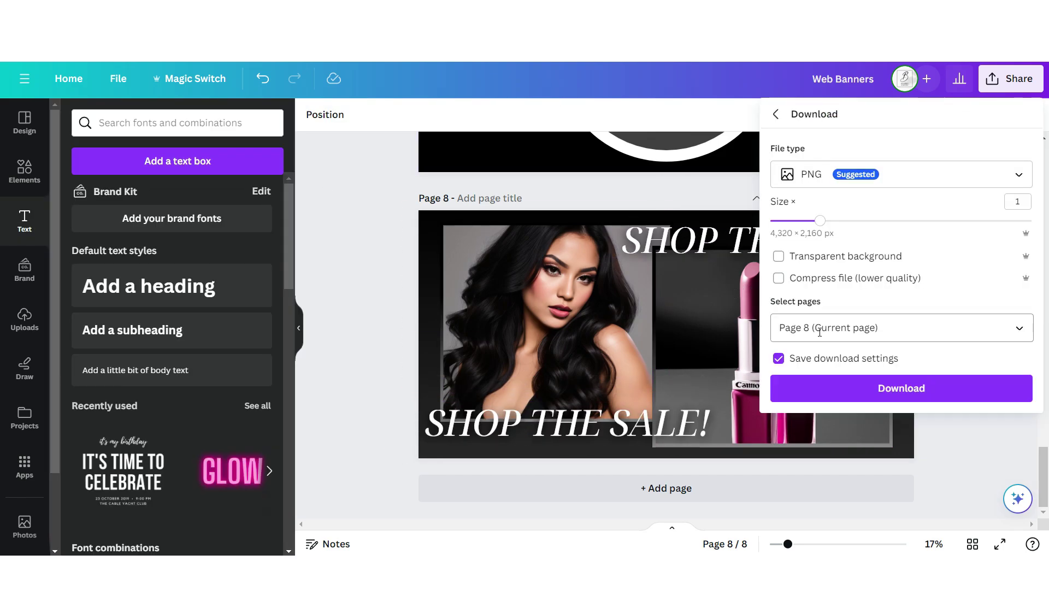
Step: Download page 8 as PNG and set the Shopify banner height to Adapt to first image
click(837, 398)
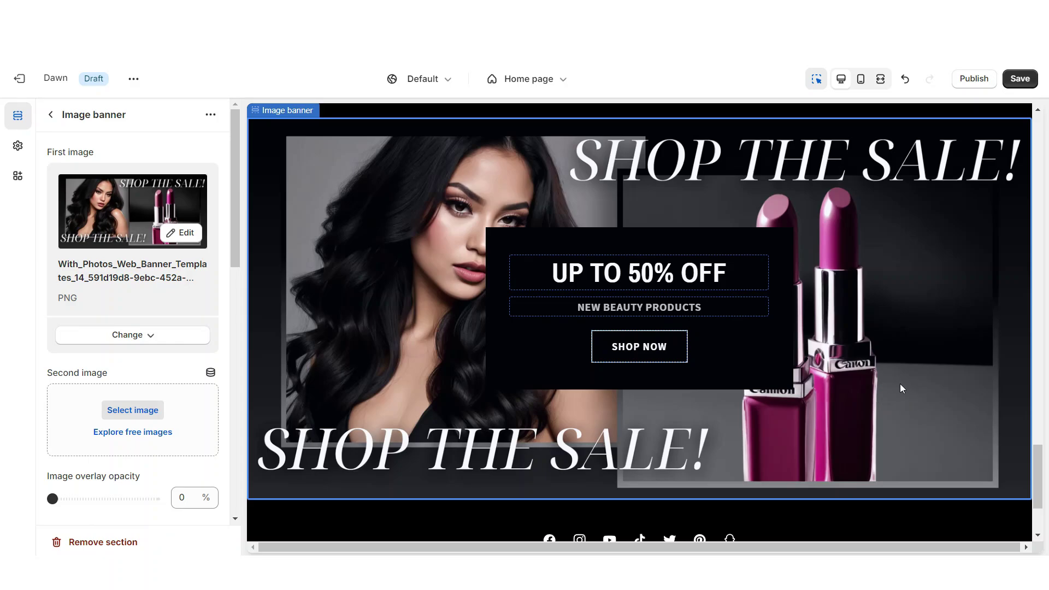
scroll(109, 328, down, 5)
click(80, 268)
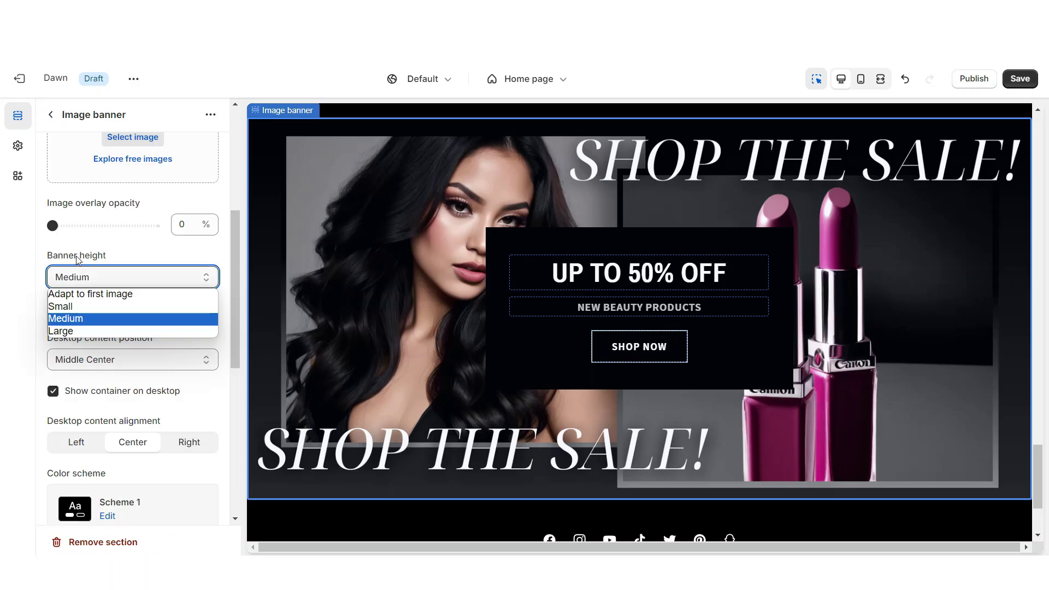
click(88, 294)
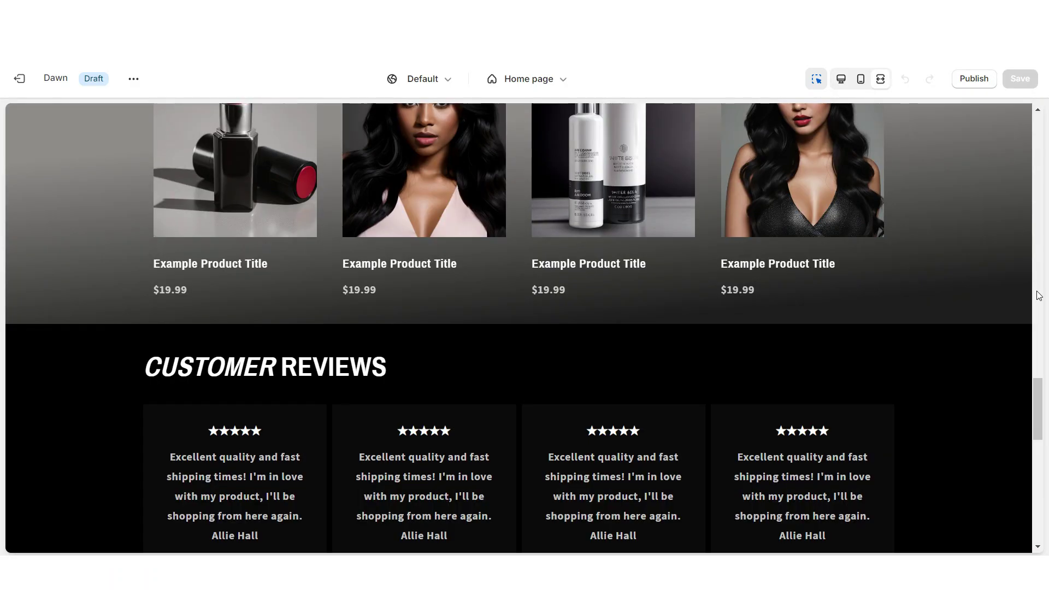
Step: Add an Email signup section headed with the 10% off offer, followed by a Multirow section
scroll(1037, 291, down, 10)
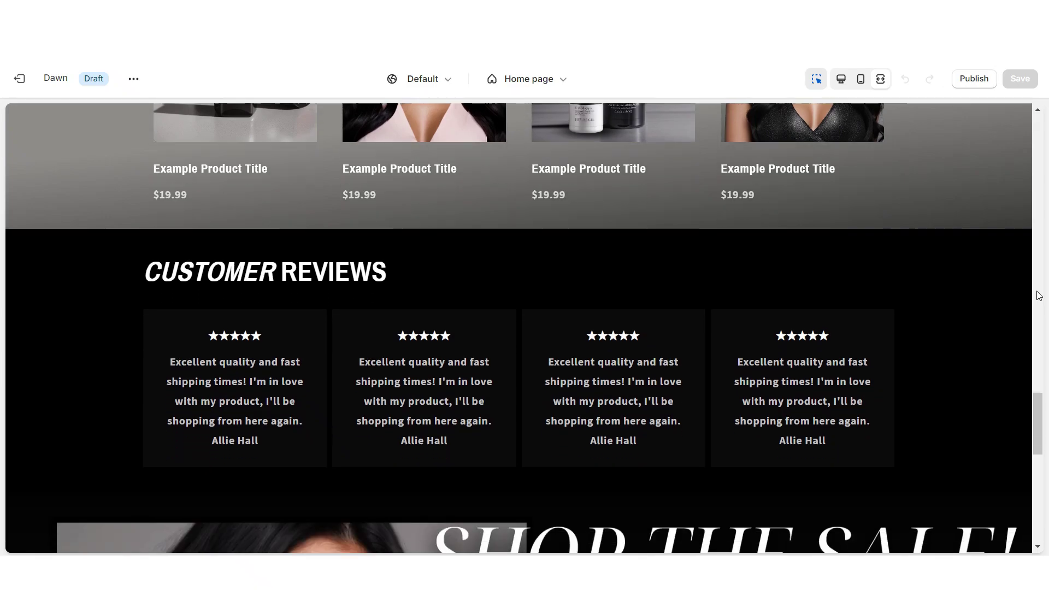
scroll(1037, 290, up, 5)
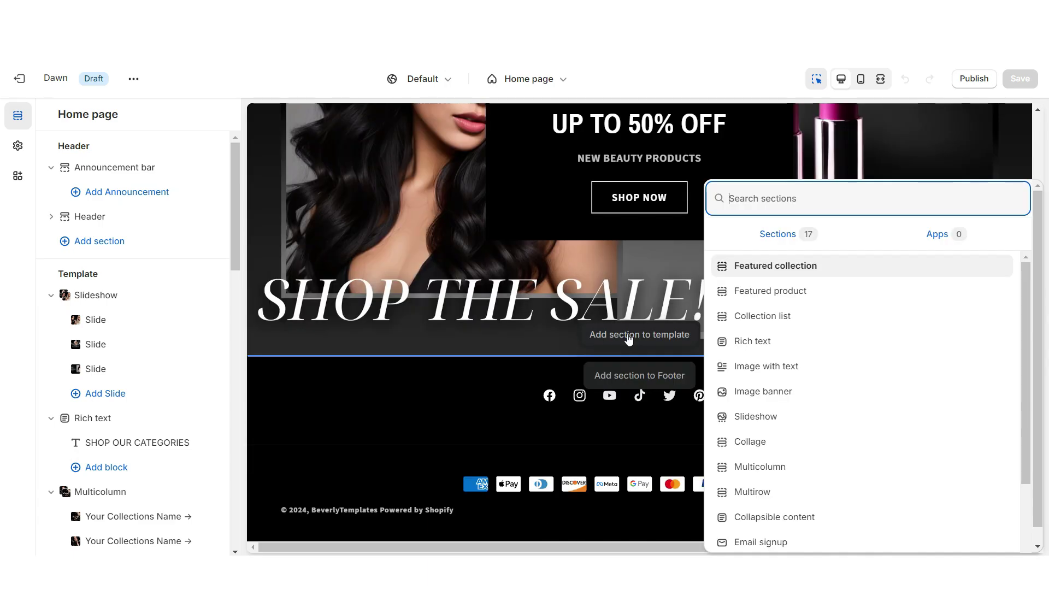
scroll(903, 459, down, 5)
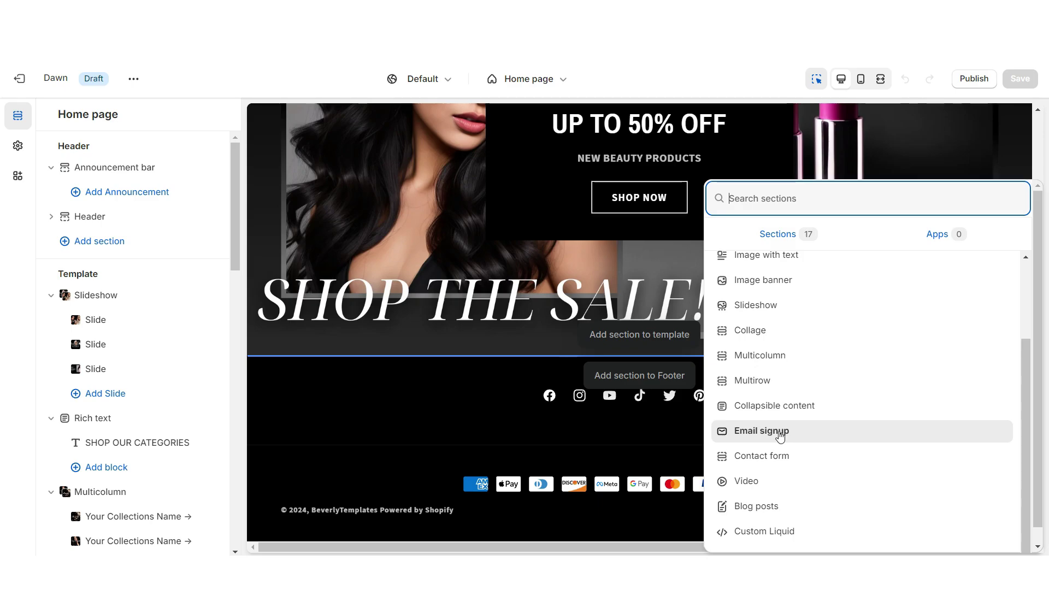
click(1040, 465)
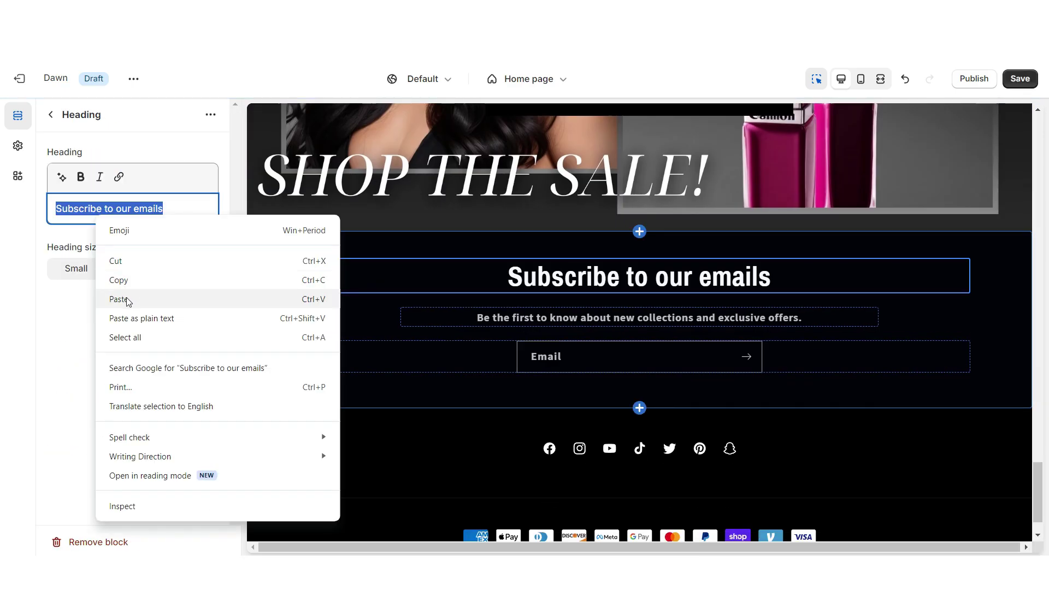
click(129, 297)
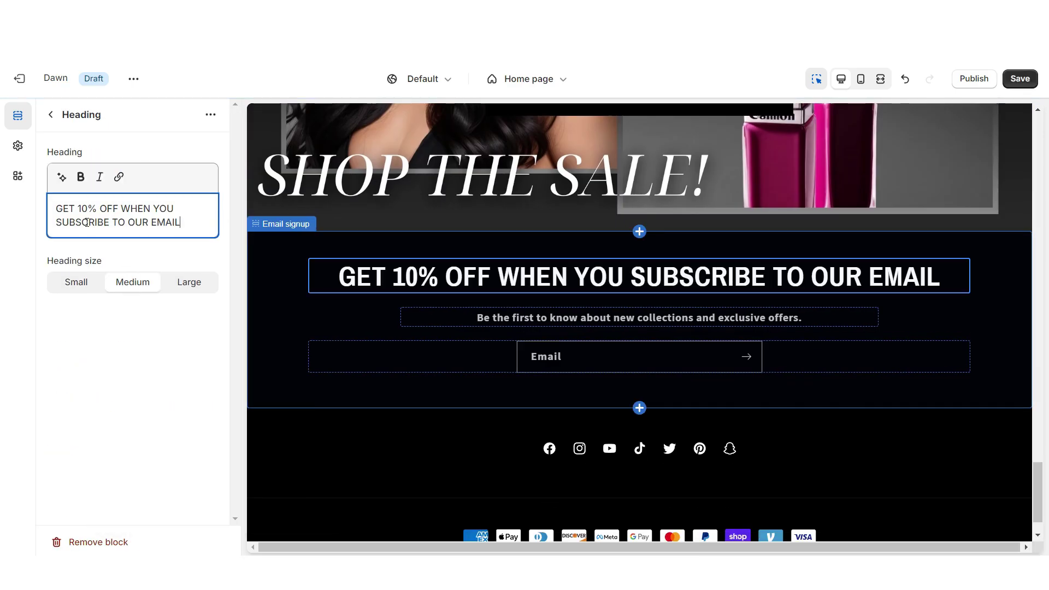
click(642, 374)
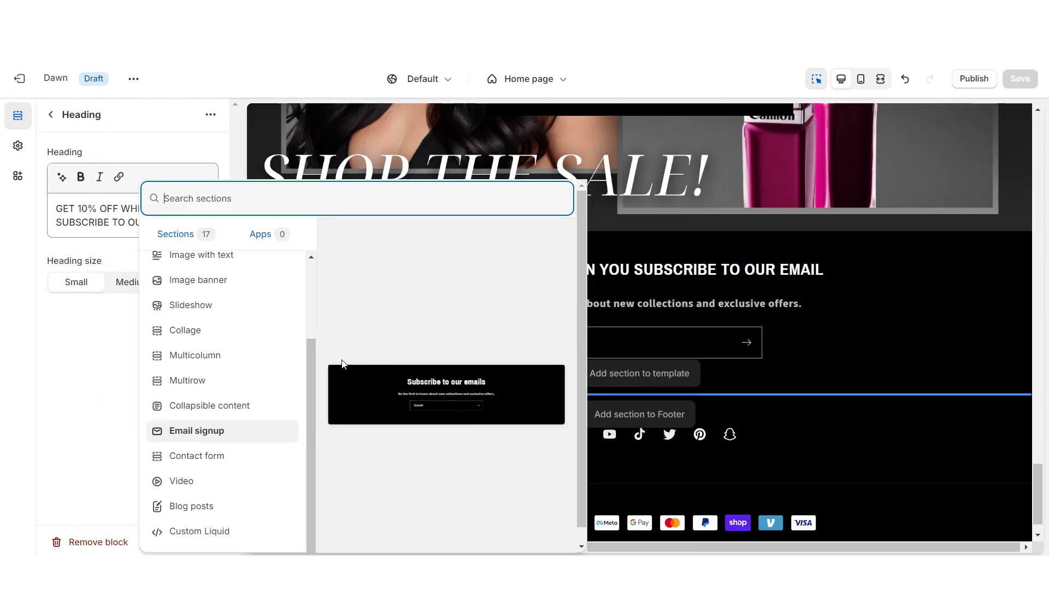
click(219, 381)
Step: Apply colour Scheme 2 to the Multirow section
click(282, 436)
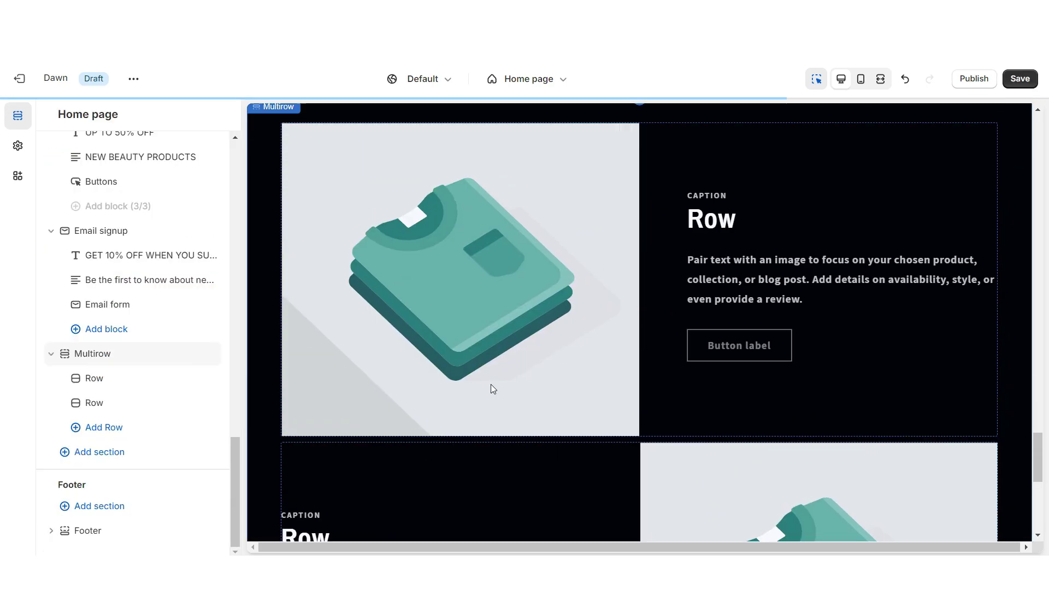
click(80, 351)
click(113, 255)
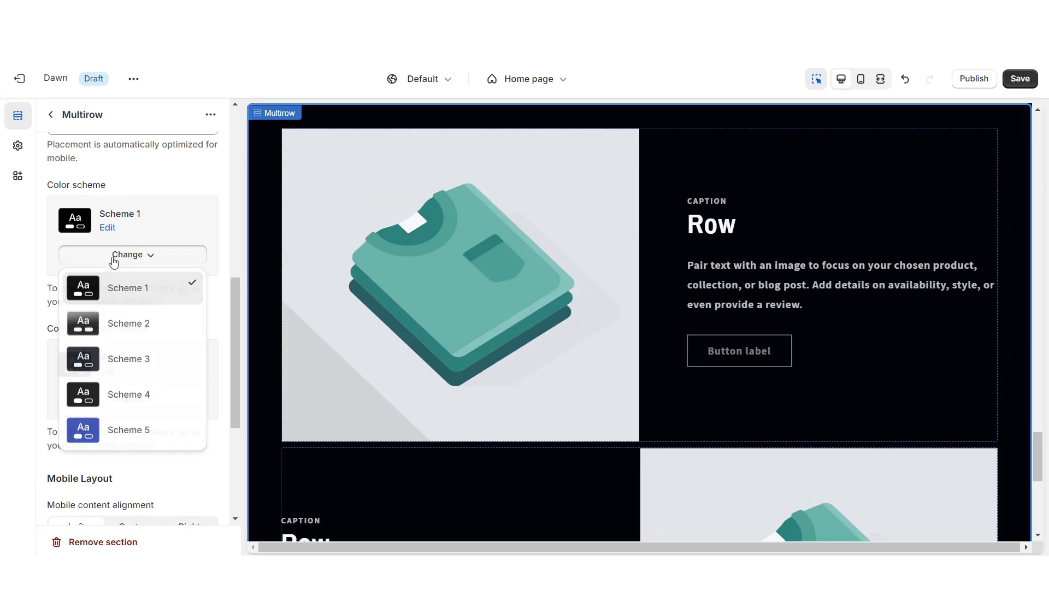
click(123, 325)
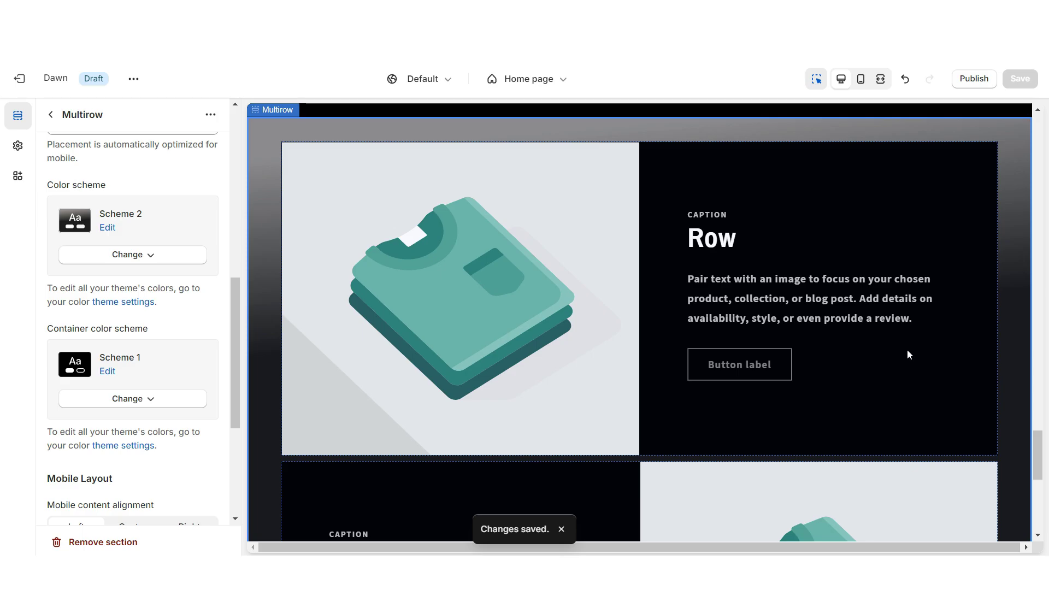
scroll(885, 354, down, 5)
scroll(885, 355, up, 5)
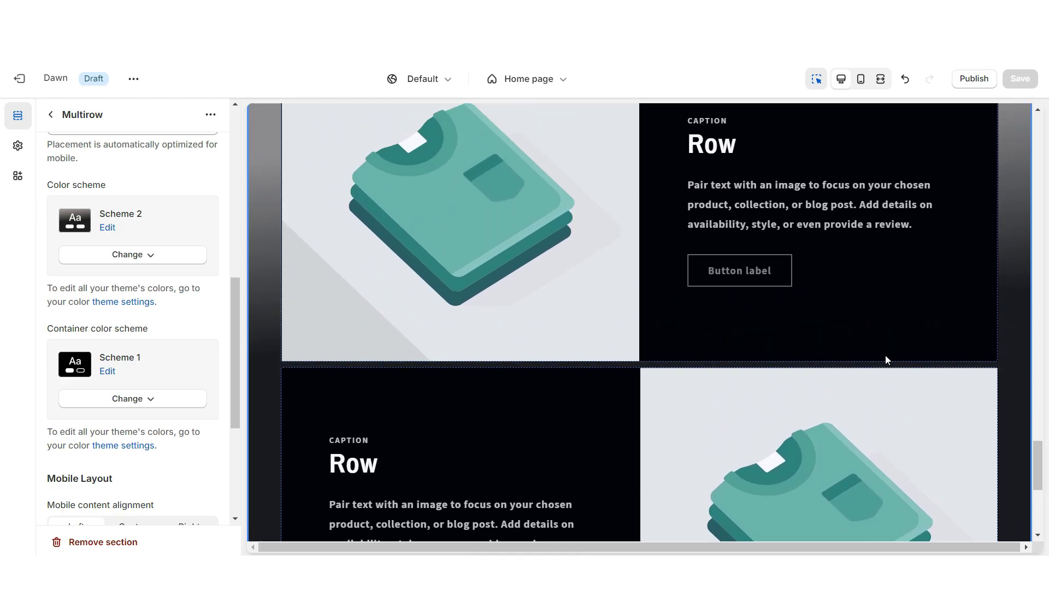
Step: Title the first row BLOG POST ✦ and make its button solid instead of outlined
click(891, 332)
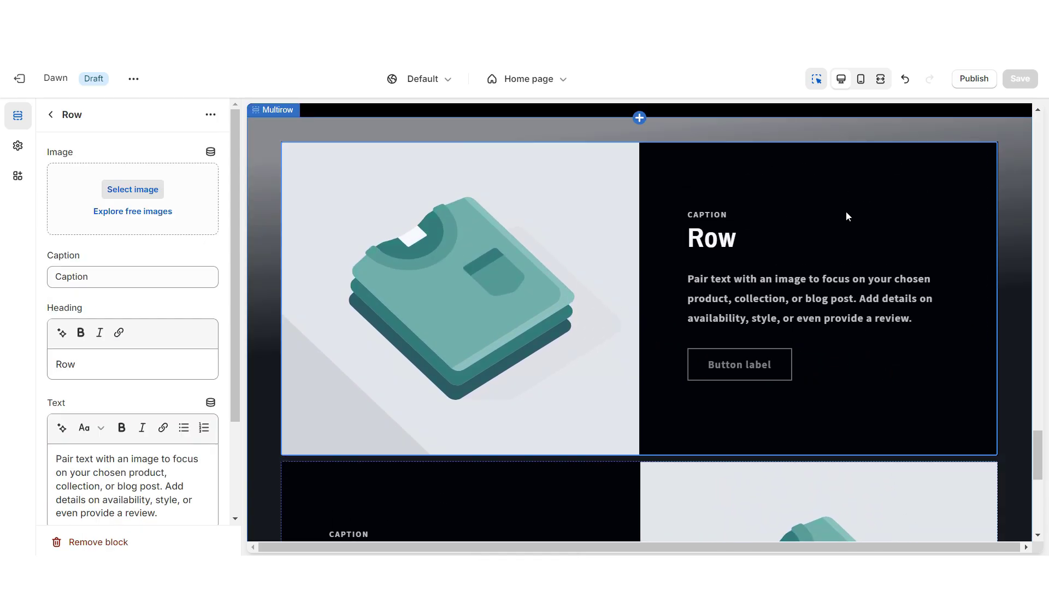
triple_click(134, 376)
text(BLOG POST ✦)
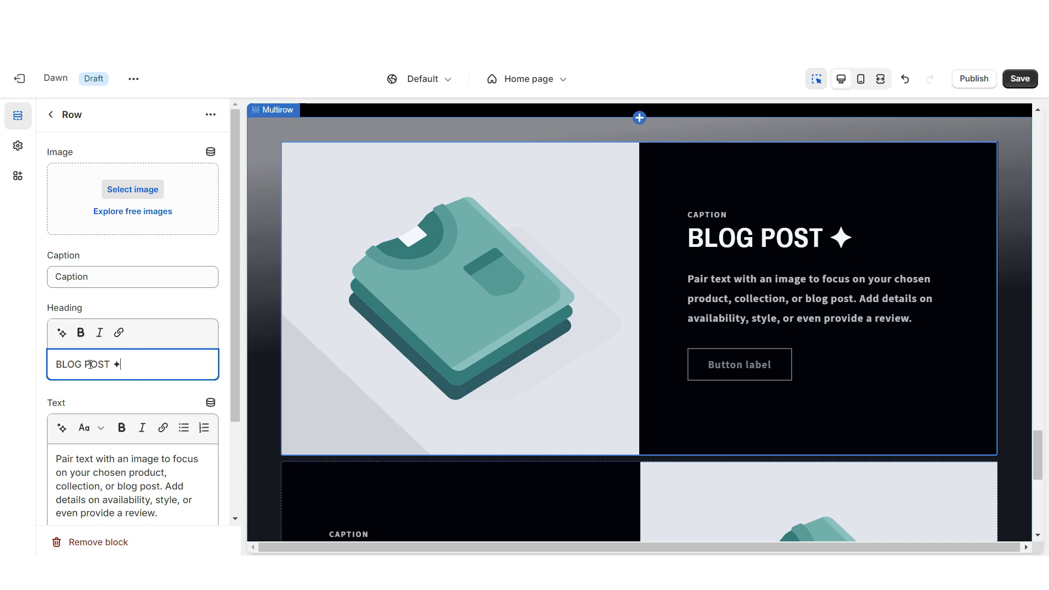
scroll(98, 375, down, 3)
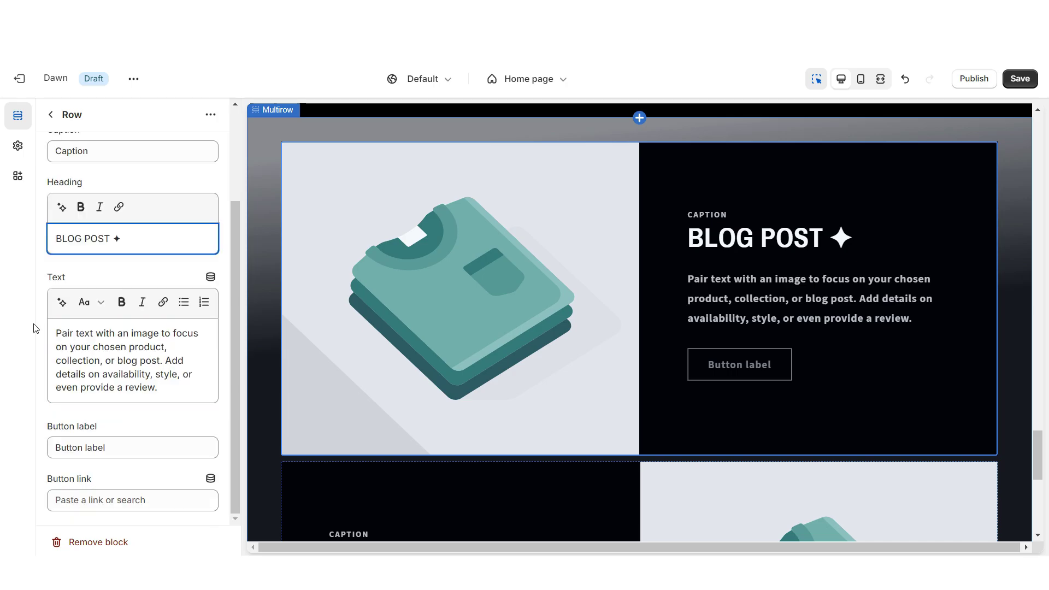
scroll(43, 350, up, 2)
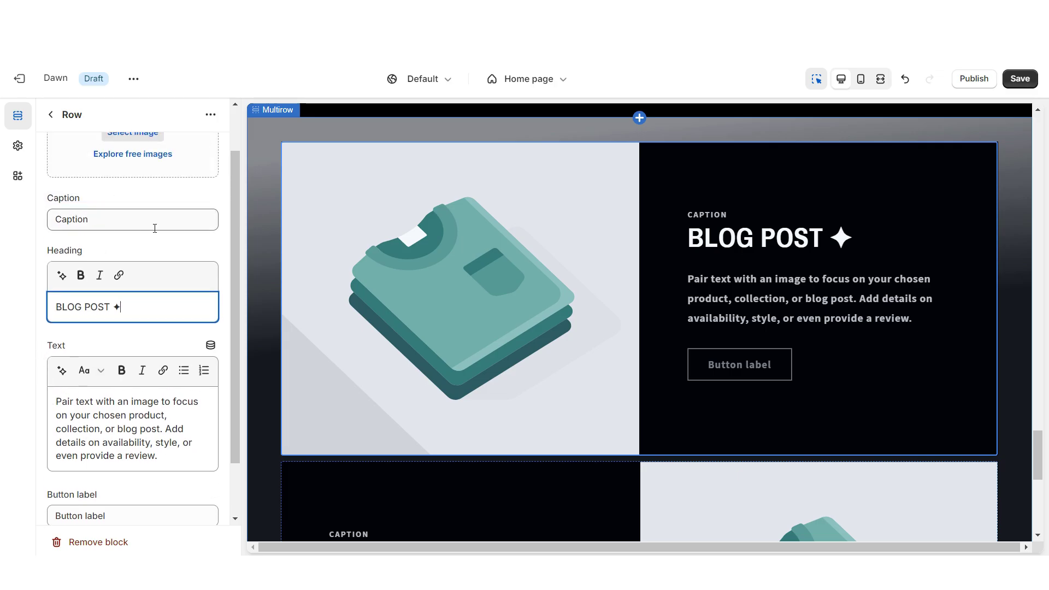
click(95, 346)
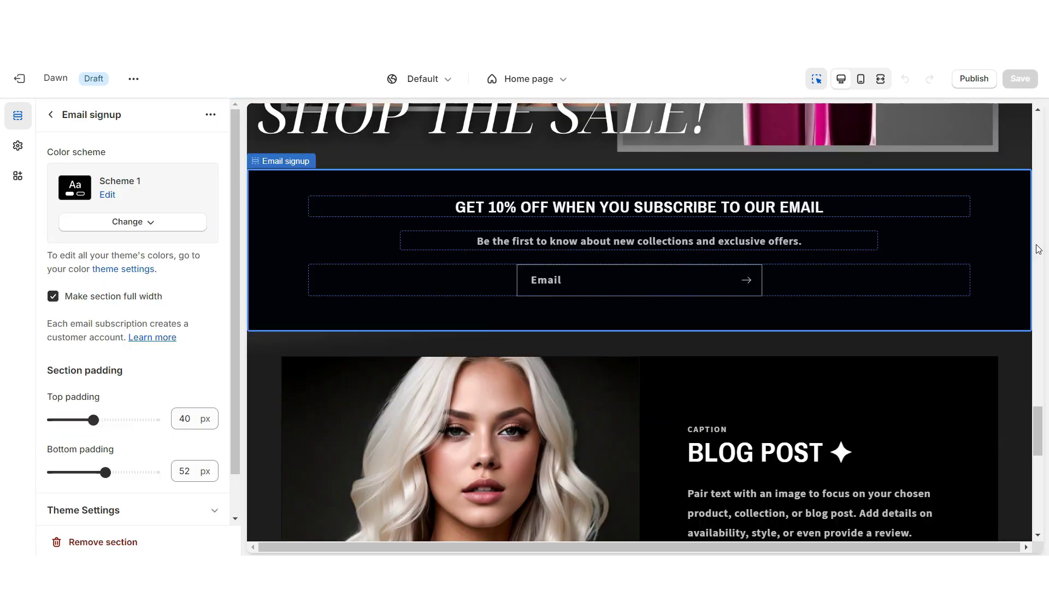
scroll(928, 273, down, 5)
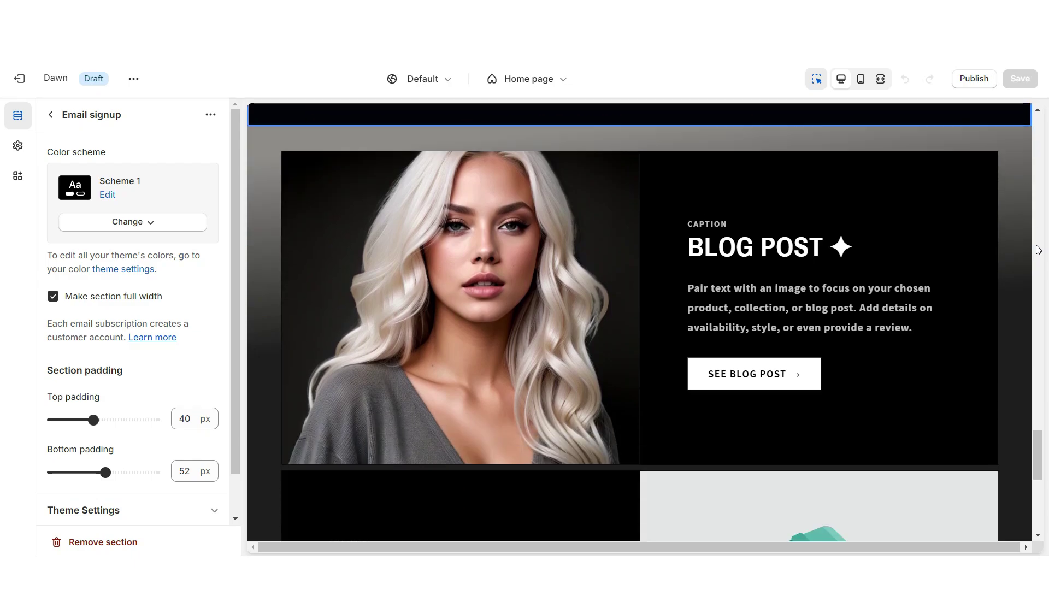
scroll(1037, 250, up, 4)
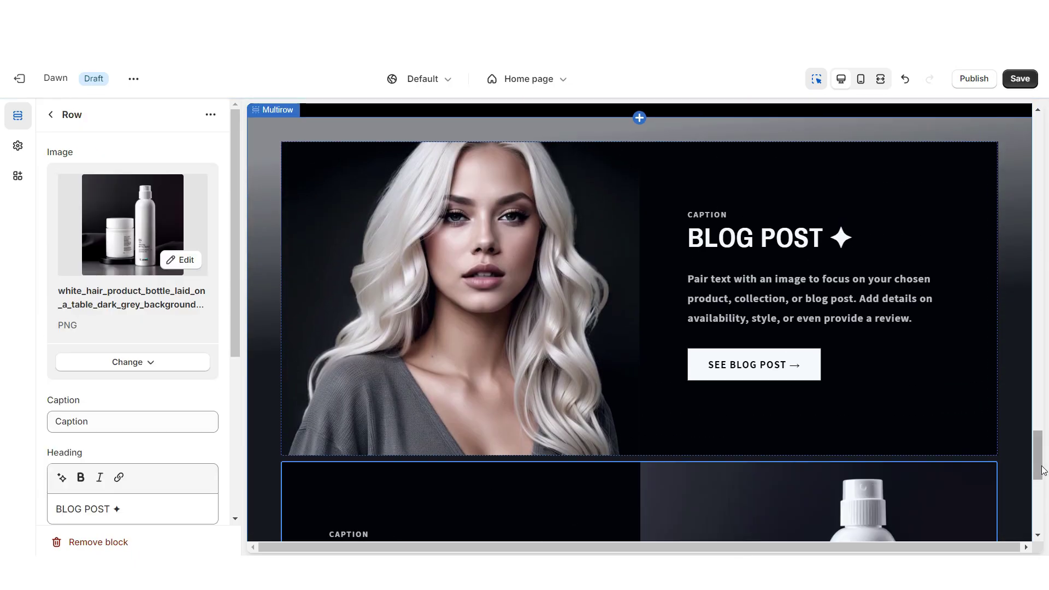
scroll(1027, 383, down, 5)
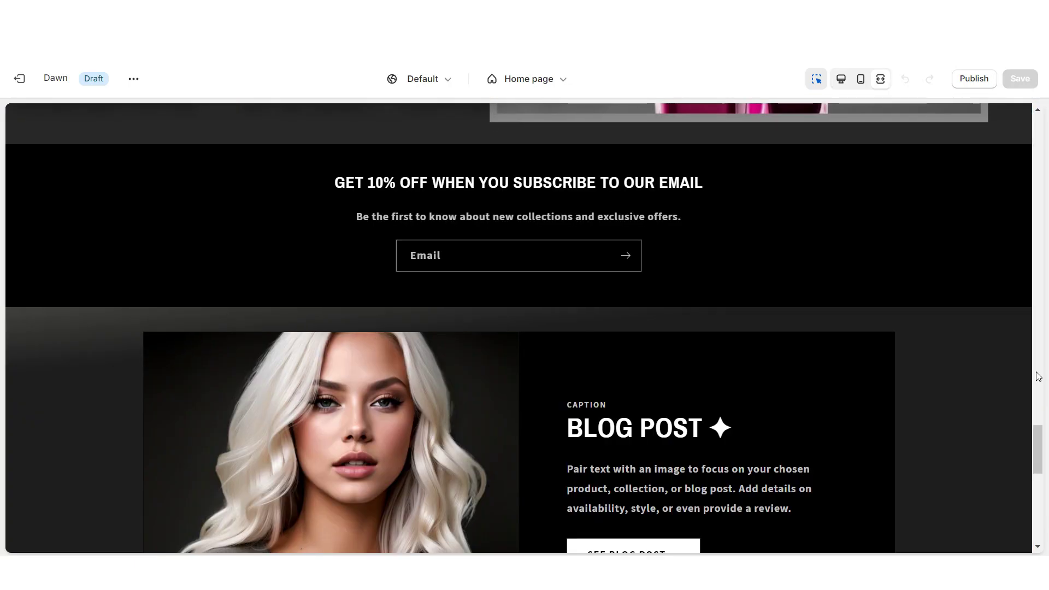
scroll(1037, 377, down, 10)
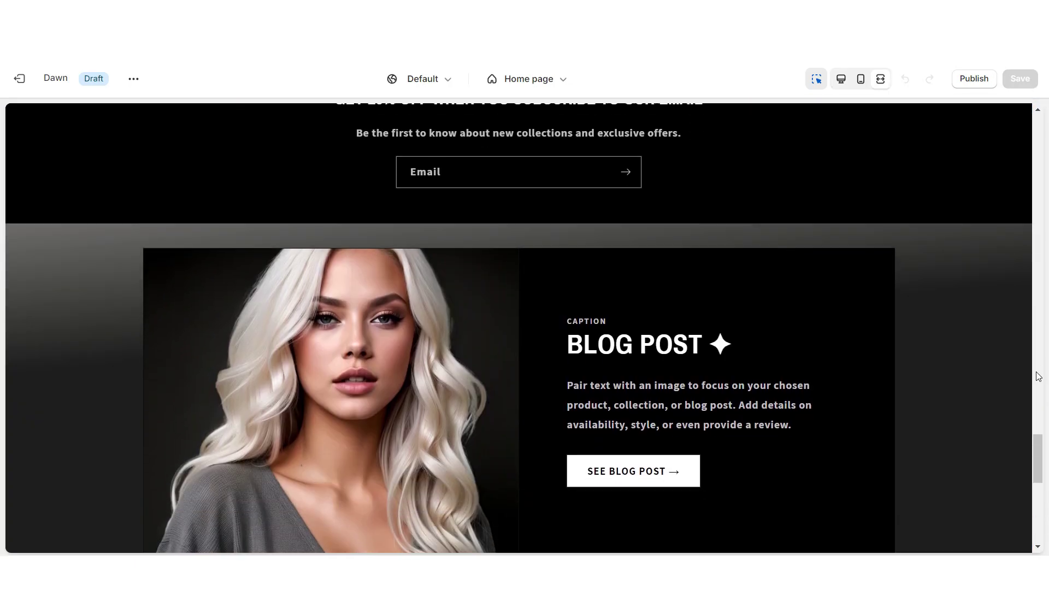
scroll(1037, 375, up, 1)
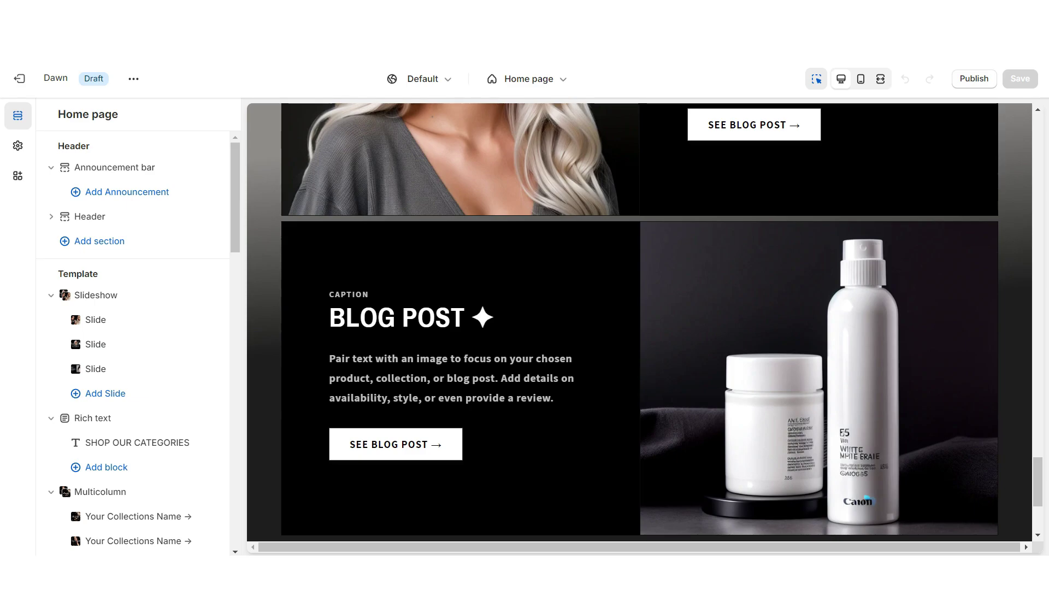
Step: Insert an Image banner above the footer and remove its heading, text and buttons
scroll(669, 333, down, 4)
click(669, 333)
click(749, 386)
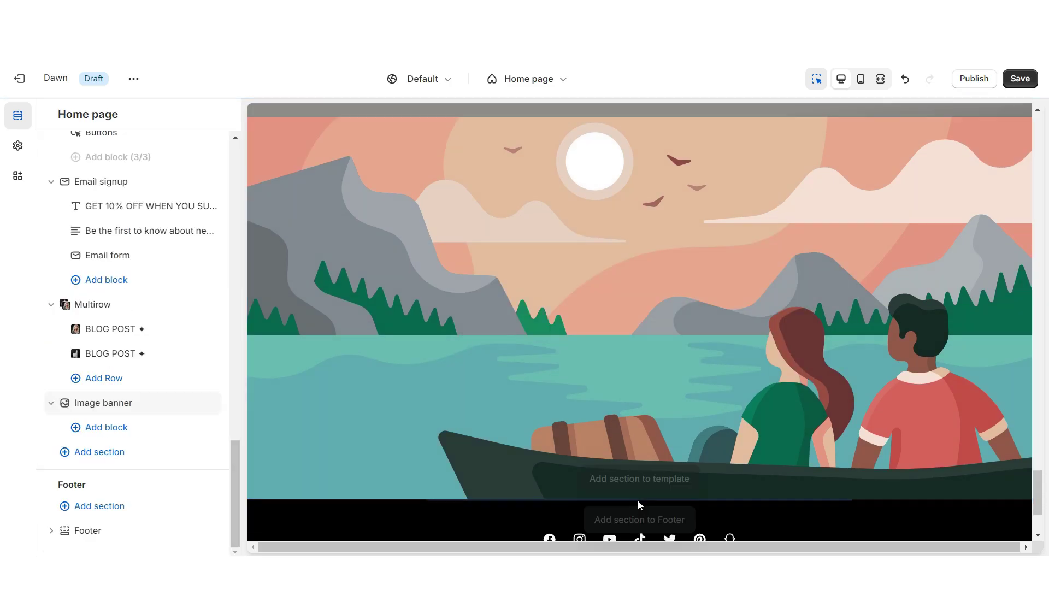
click(638, 500)
key(Escape)
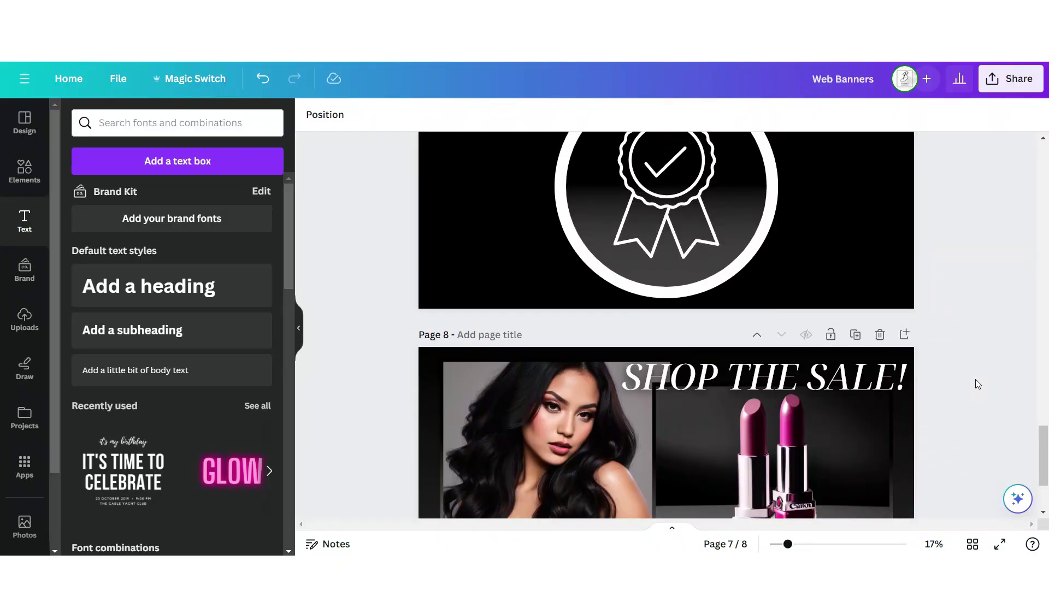
scroll(917, 298, down, 3)
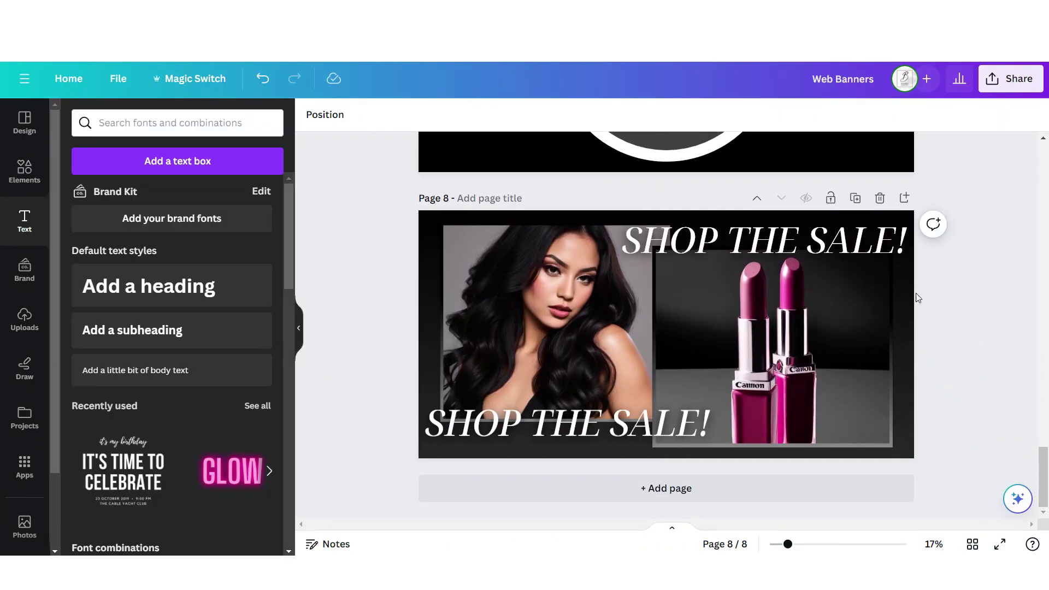
Step: Add page 9 with duplicated square photo frames arranged in a staggered, overlapping row
click(904, 198)
click(24, 172)
click(88, 404)
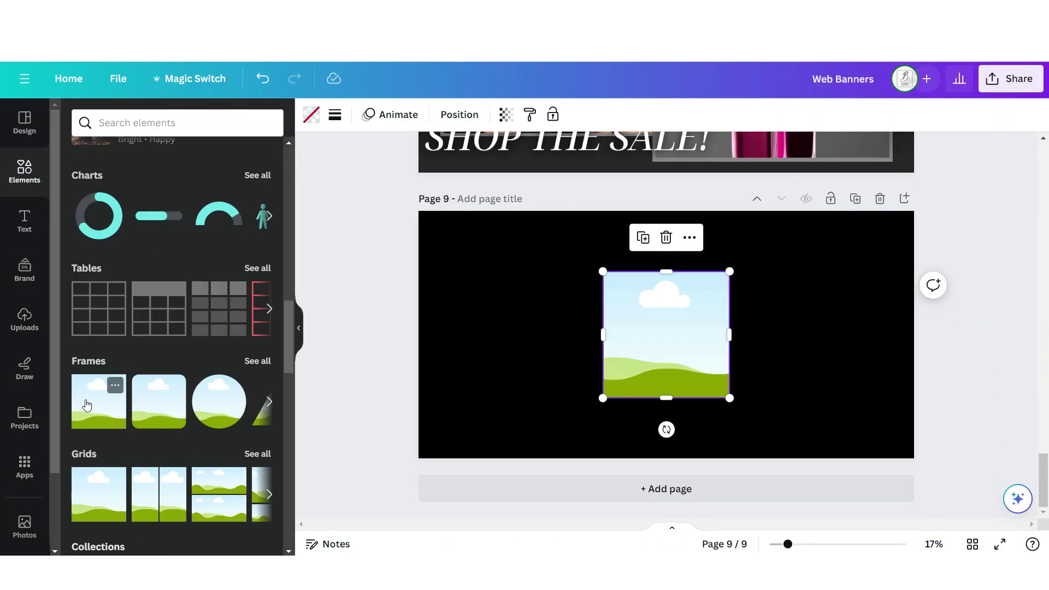
drag(665, 333, 618, 341)
click(435, 115)
click(217, 175)
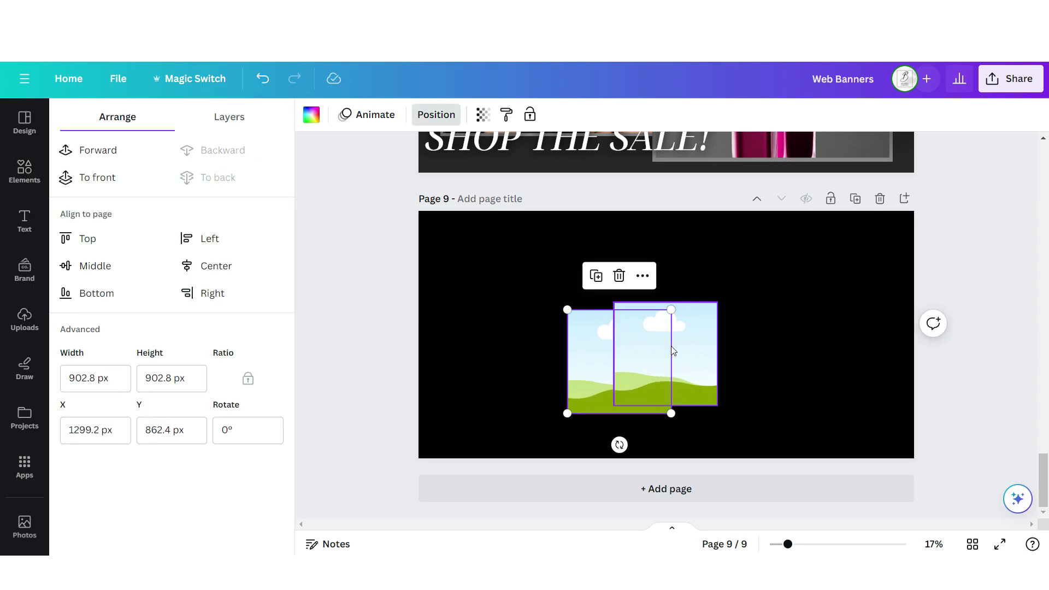
key(ctrl+d)
click(256, 183)
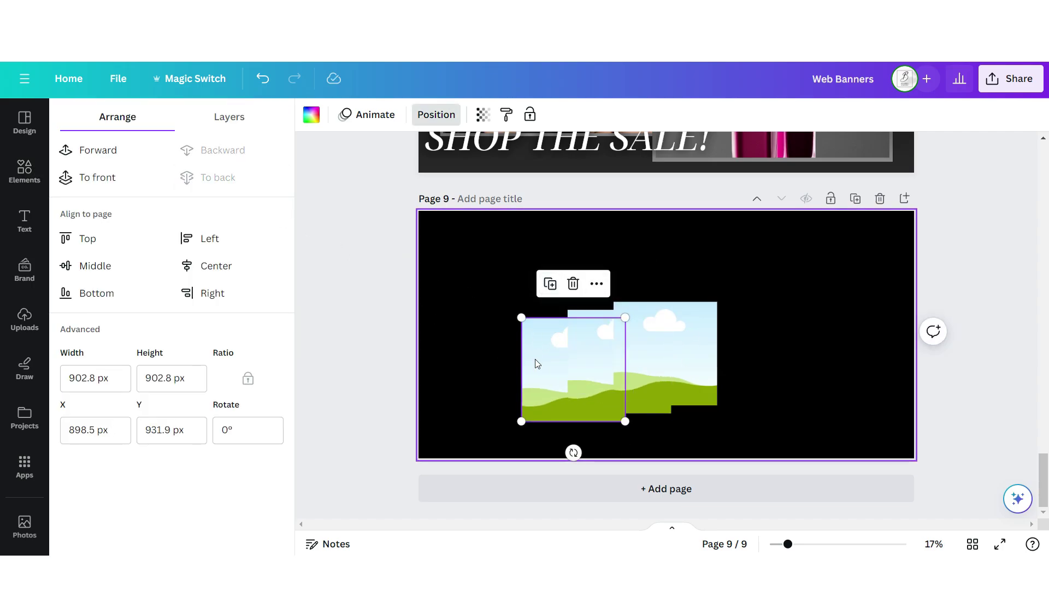
drag(766, 345, 790, 349)
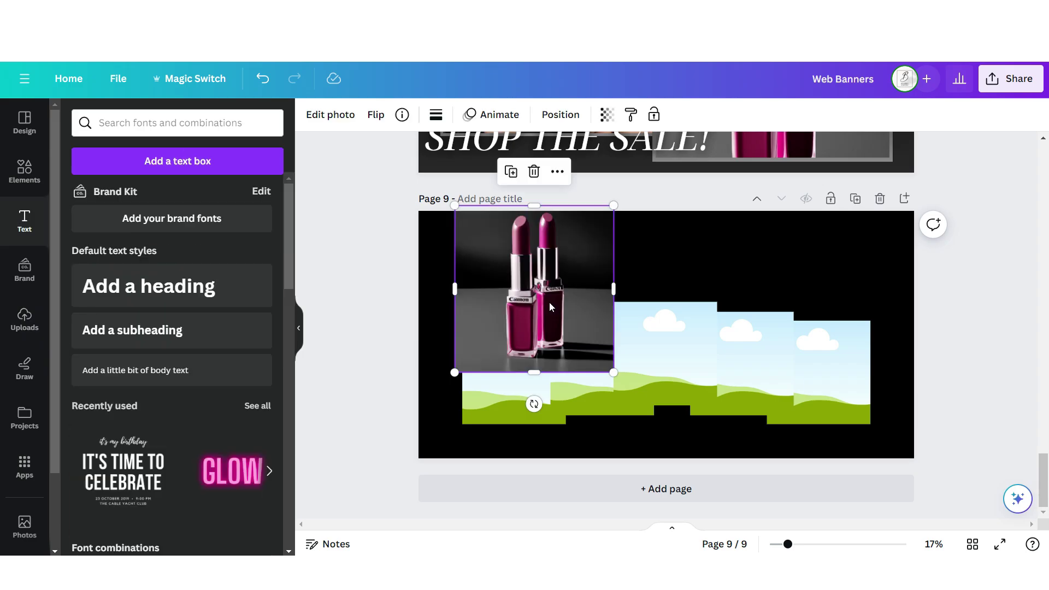
Step: Drop the lipstick photo into a frame and enlarge the Instagram icon at transparency 14
drag(543, 297, 572, 367)
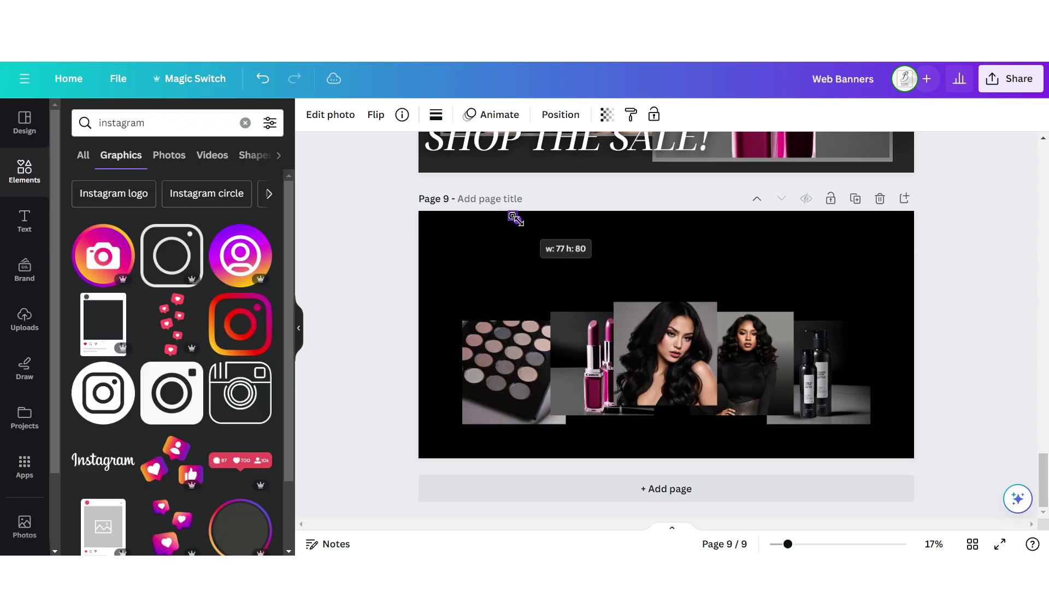
drag(523, 225, 589, 294)
click(607, 114)
drag(607, 170, 495, 179)
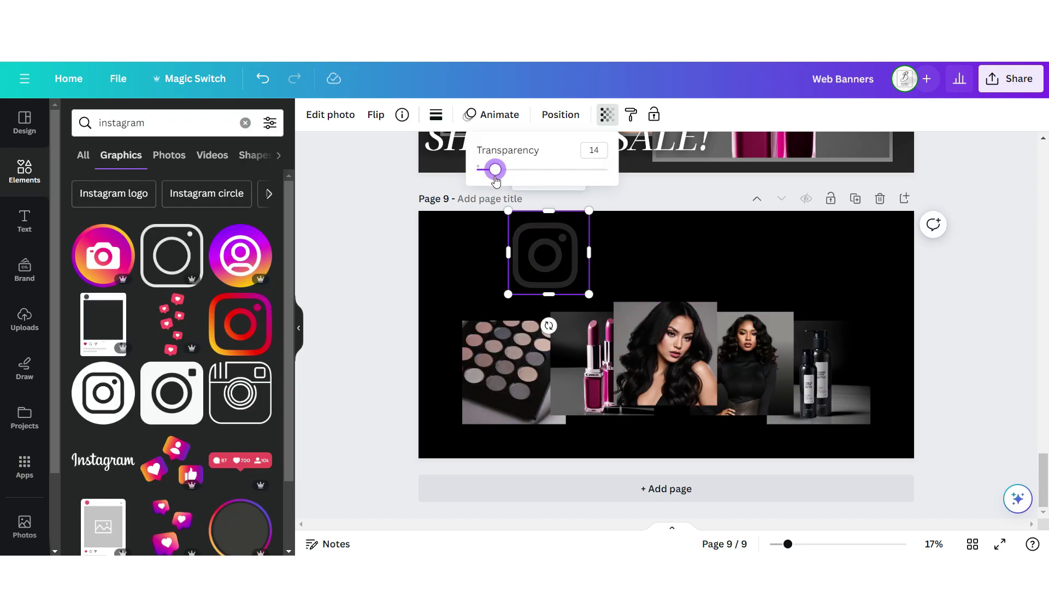
Step: Type 'Let's' and set it in a script font
text(t)
text(Let's)
click(356, 114)
click(245, 303)
key(Escape)
Step: Add CONNECT in uppercase Noto Serif Display, a widened subtitle copy, and an Instagram handle text box
click(131, 371)
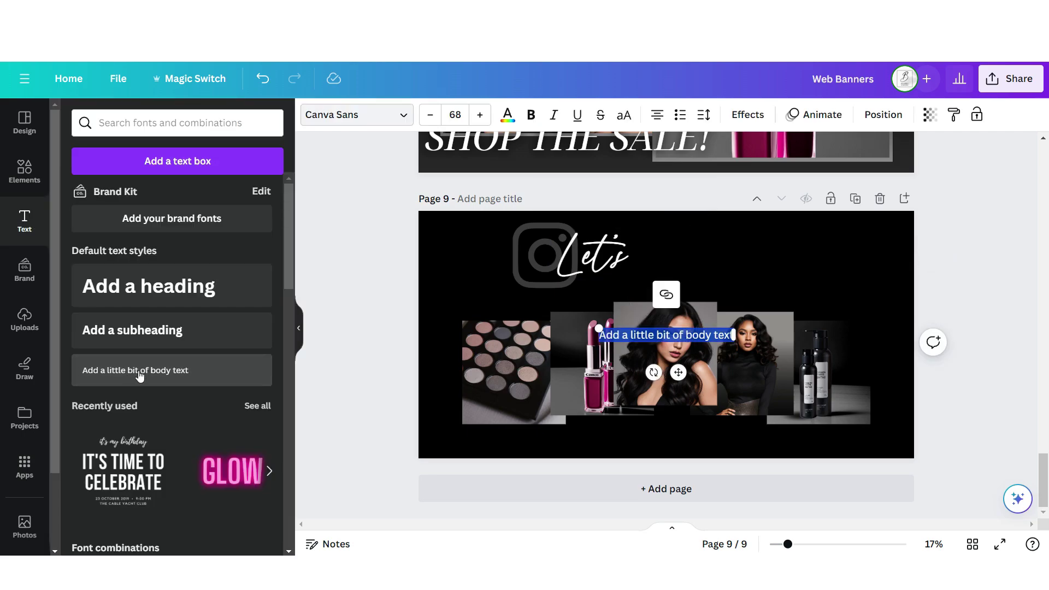
text(Connect)
click(623, 114)
click(356, 114)
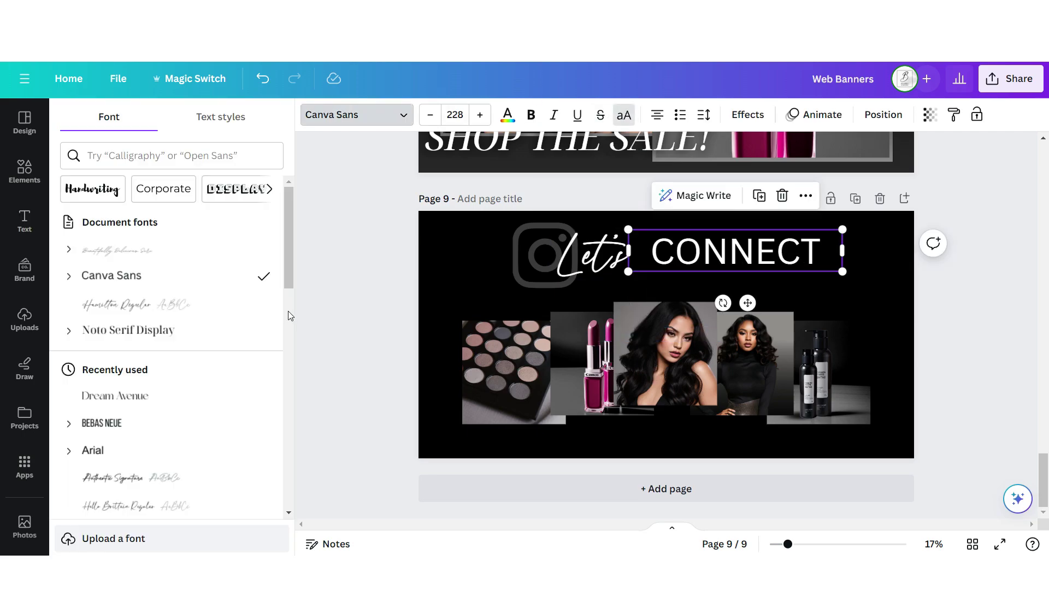
click(215, 332)
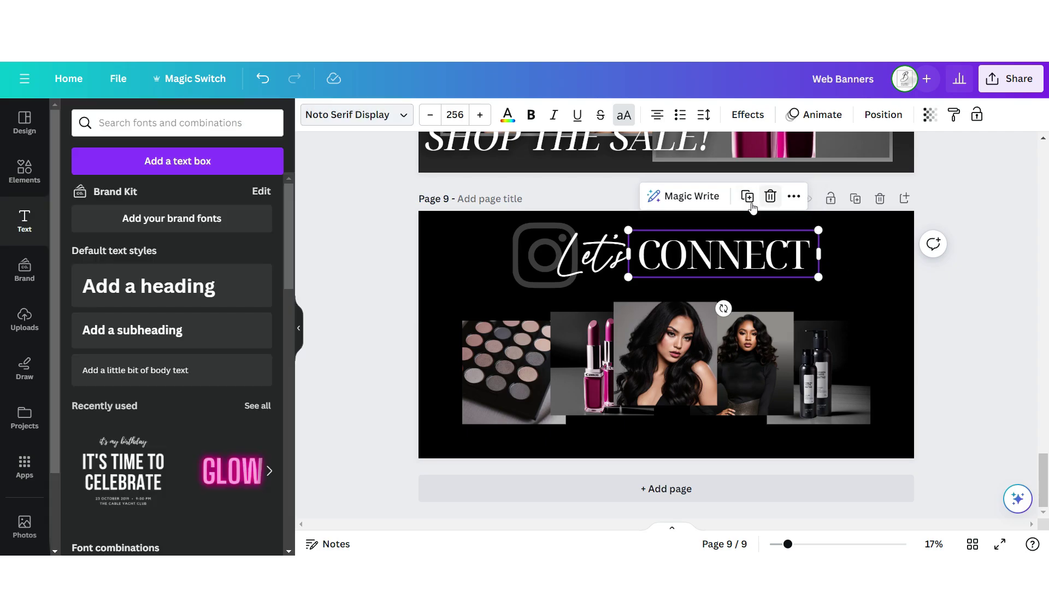
click(759, 196)
double_click(621, 287)
drag(665, 287, 796, 288)
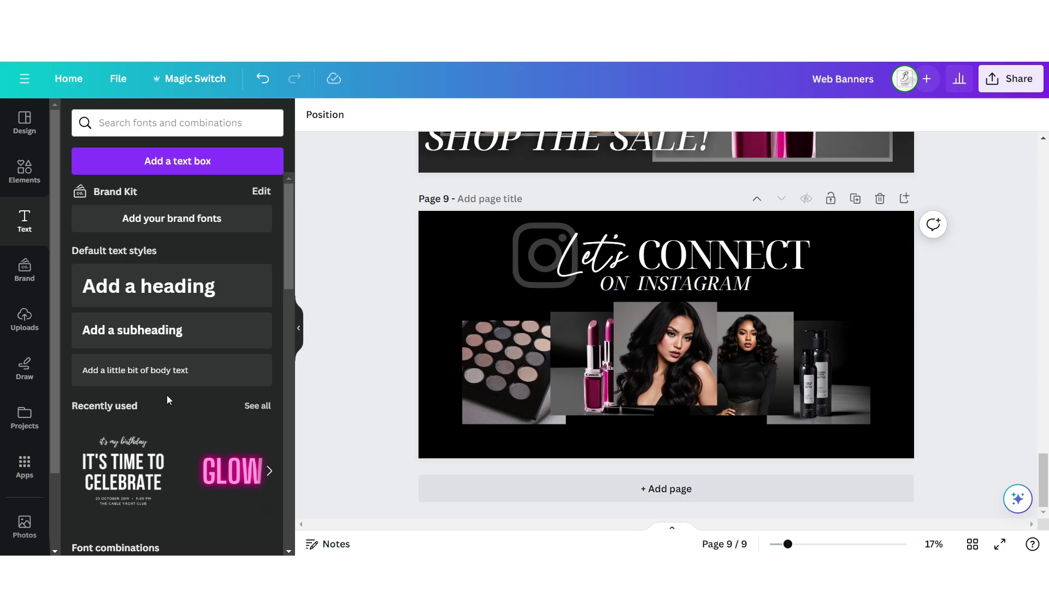
click(156, 370)
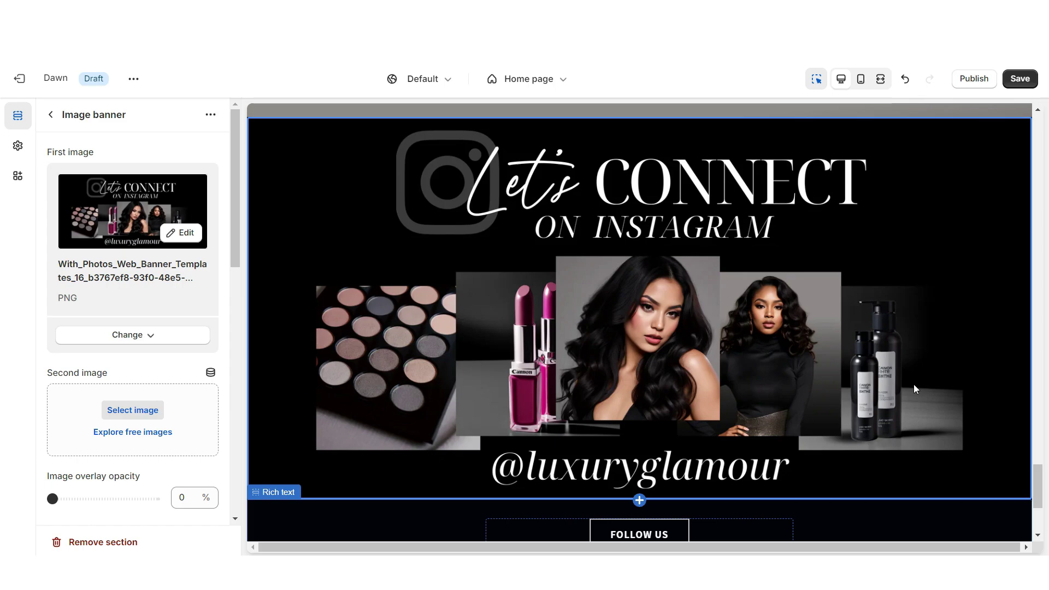
Step: Set the Instagram image banner's height to Adapt to first image
scroll(914, 385, down, 1)
scroll(78, 326, down, 3)
click(85, 337)
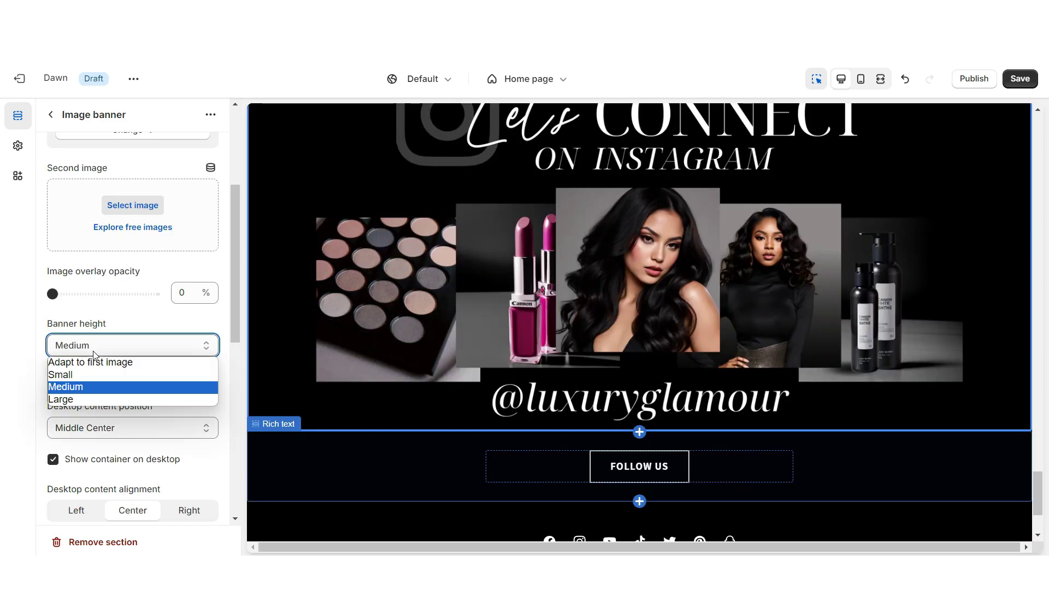
click(96, 359)
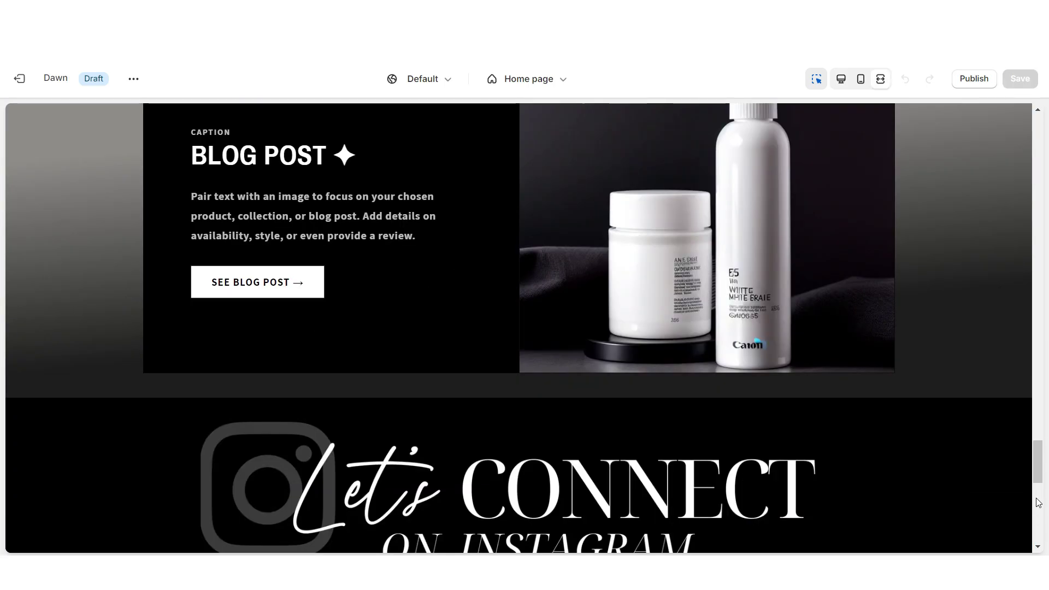
scroll(1037, 502, down, 10)
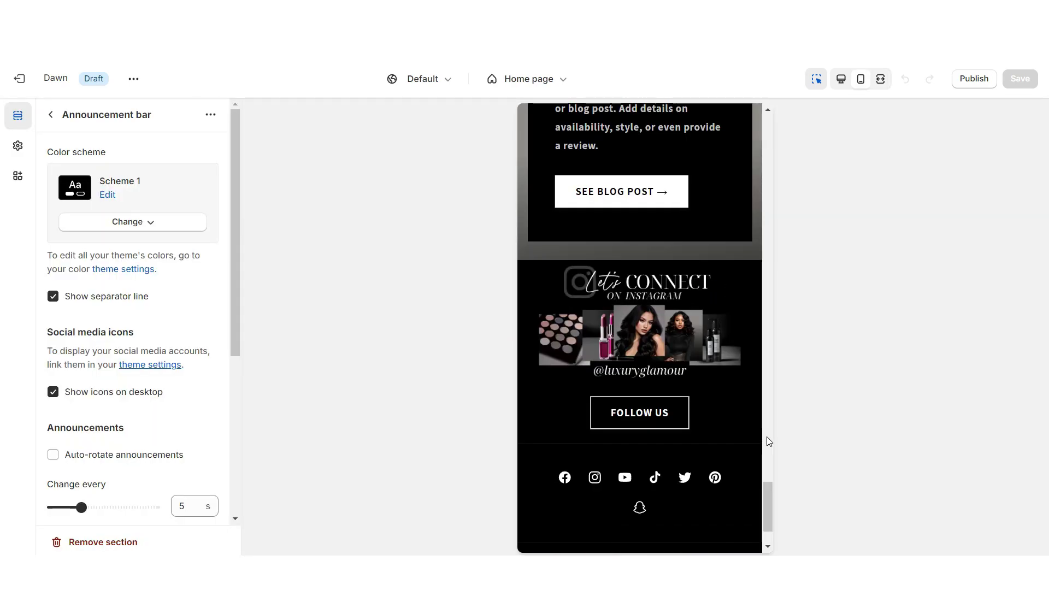
scroll(769, 441, up, 3)
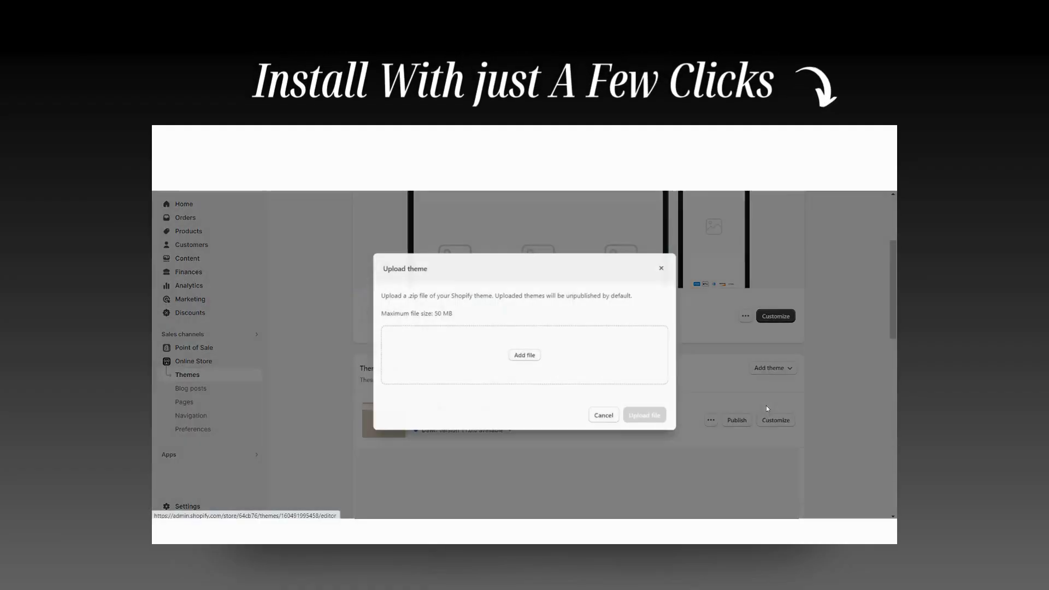
Step: Upload the Shopifythemetemplate.zip theme file to the theme library
click(575, 498)
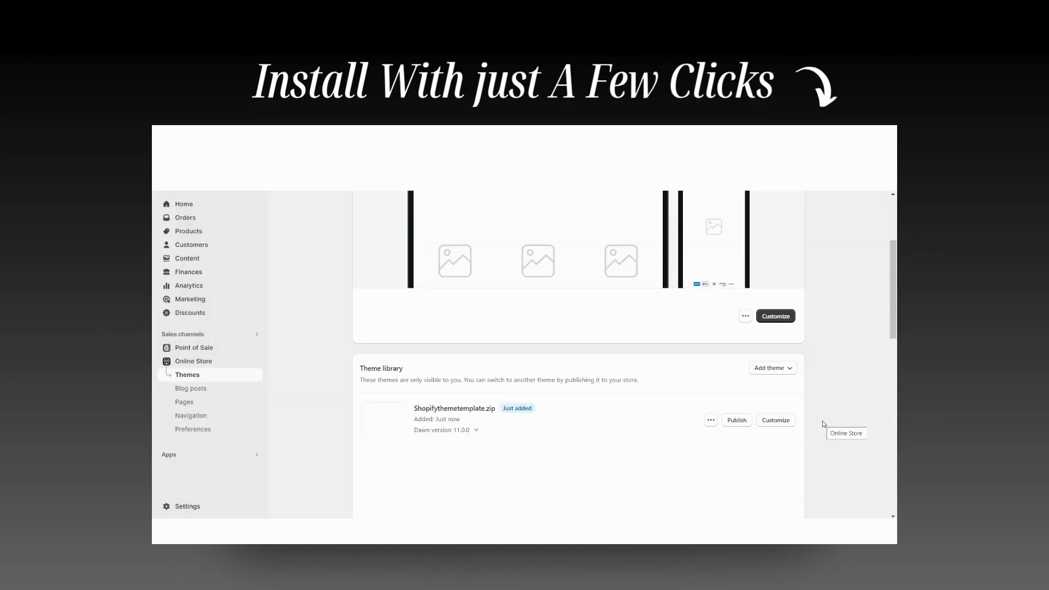